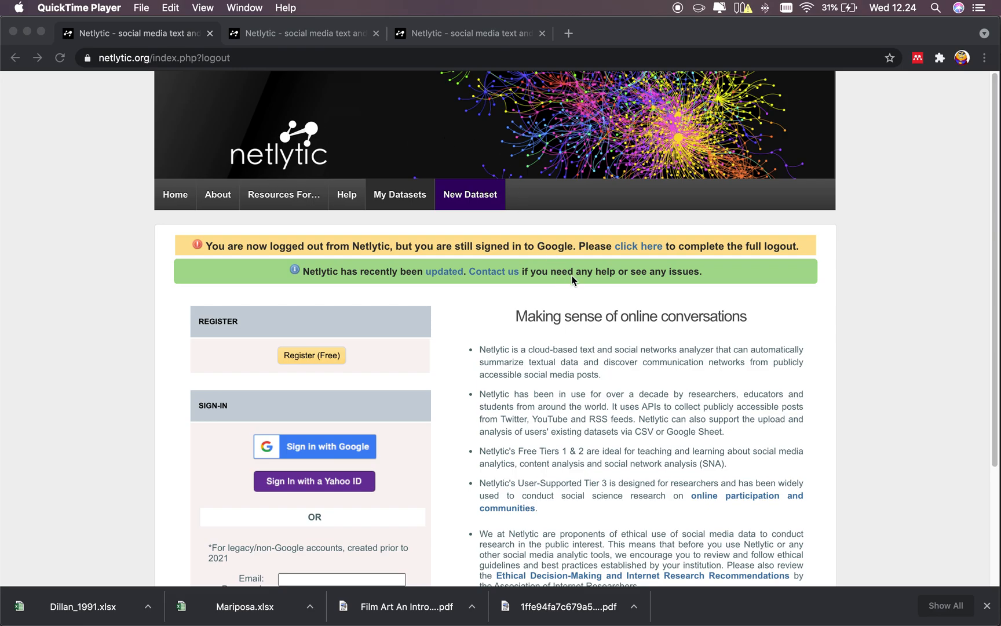
Step: Sign in to Netlytic through Google with the university account
scroll(563, 250, "down", 1)
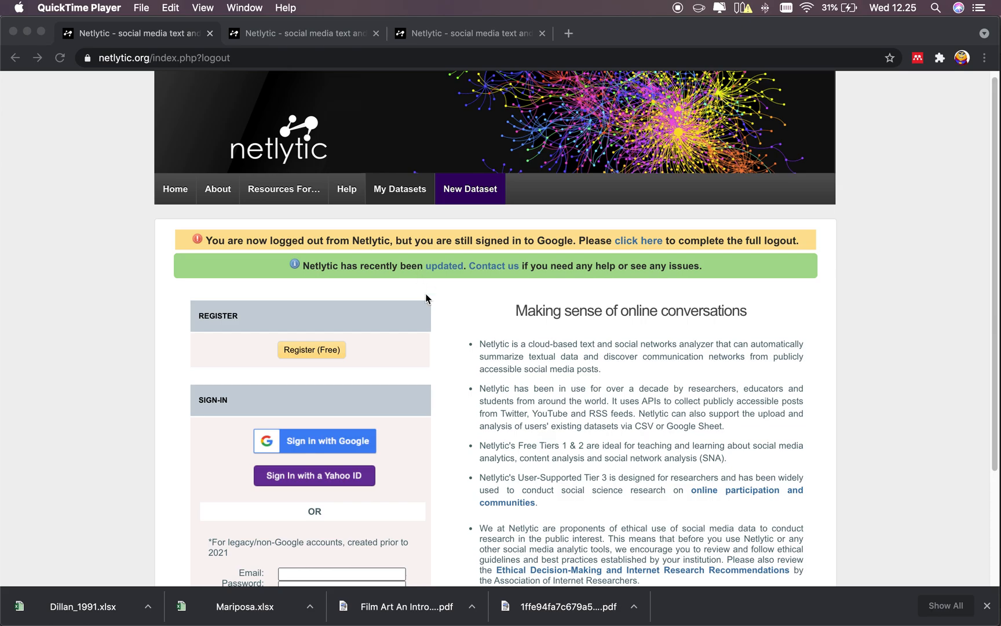
scroll(426, 298, "down", 2)
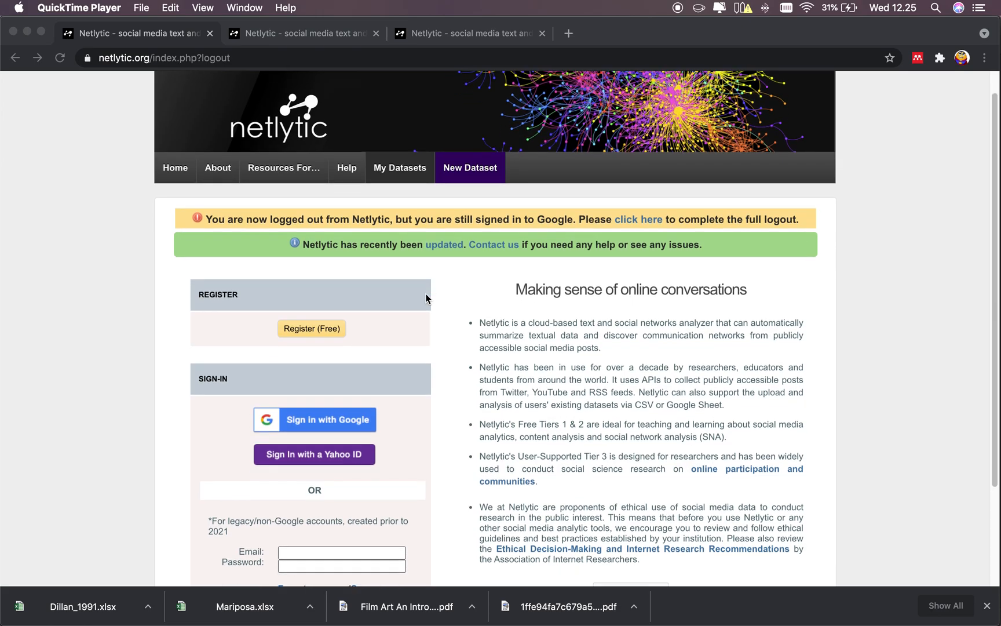
scroll(426, 299, "down", 2)
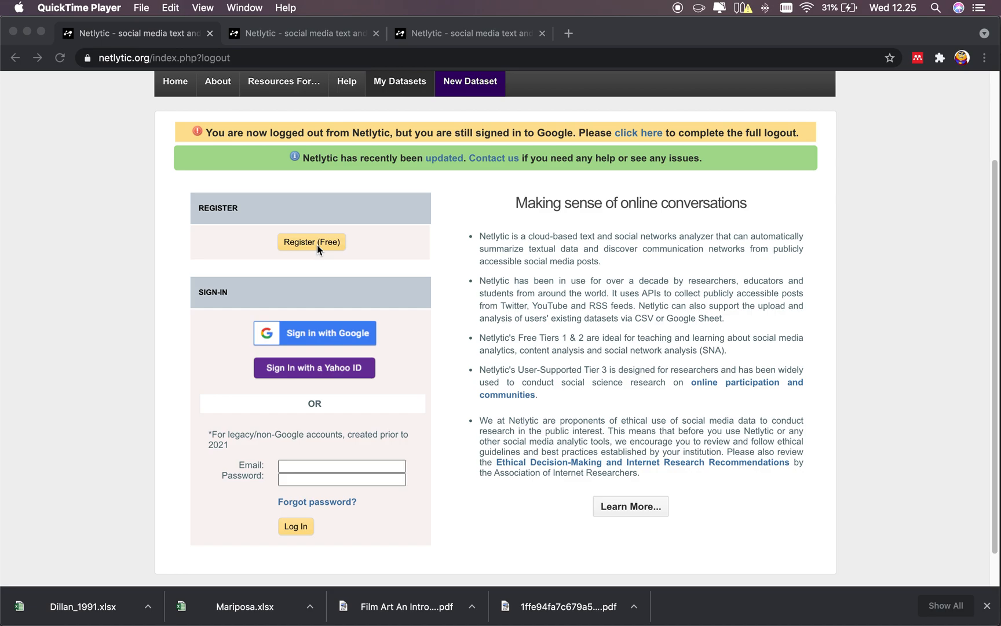
left_click(332, 336)
left_click(318, 339)
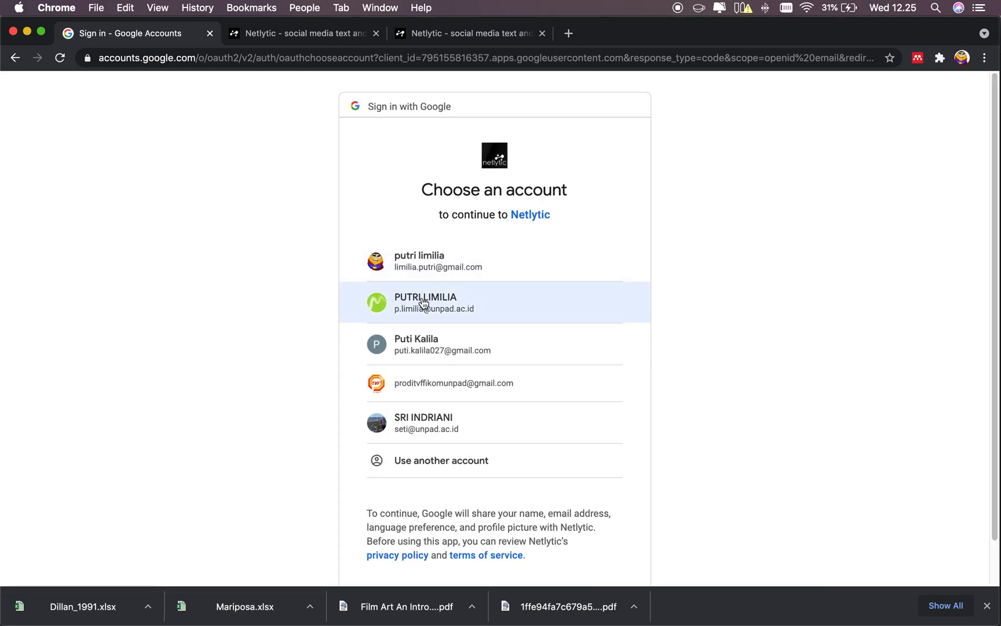
left_click(424, 303)
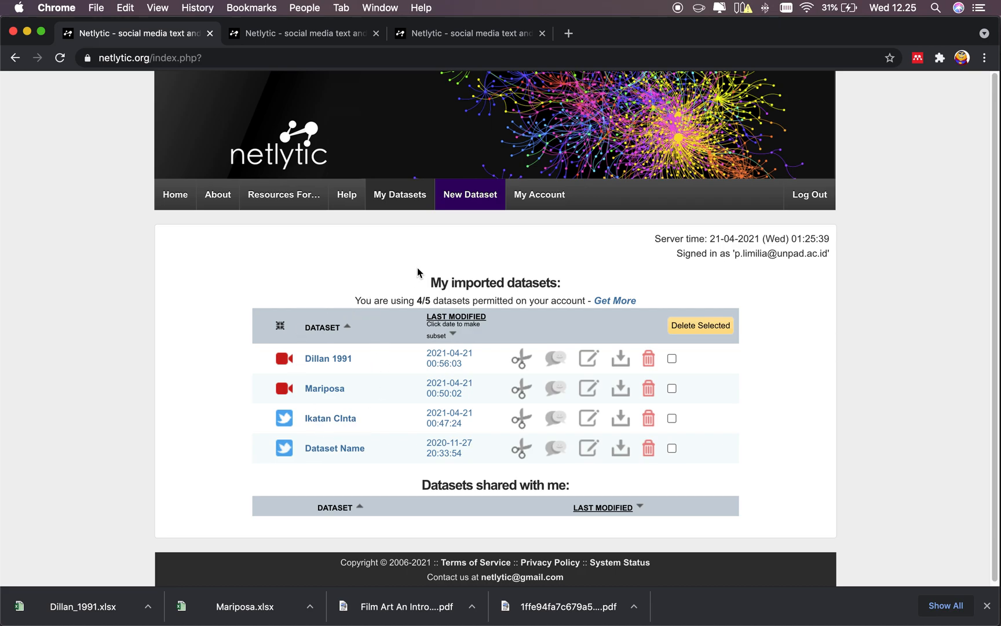
Step: Look over the imported datasets list, then review the introduction, recent publications, posts and tweets on the Netlytic home page
scroll(418, 273, "down", 1)
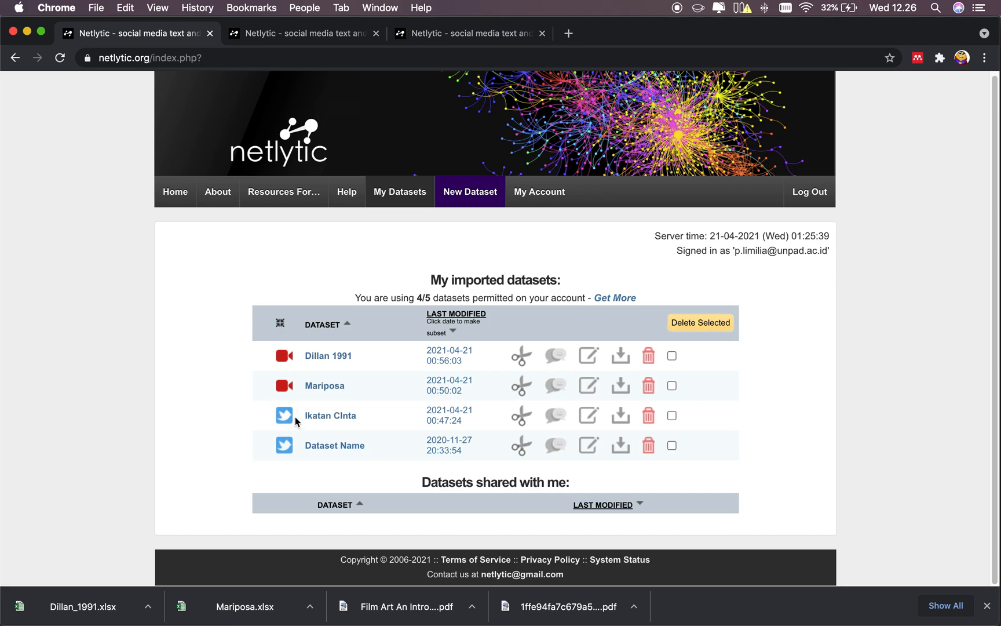
left_click(175, 194)
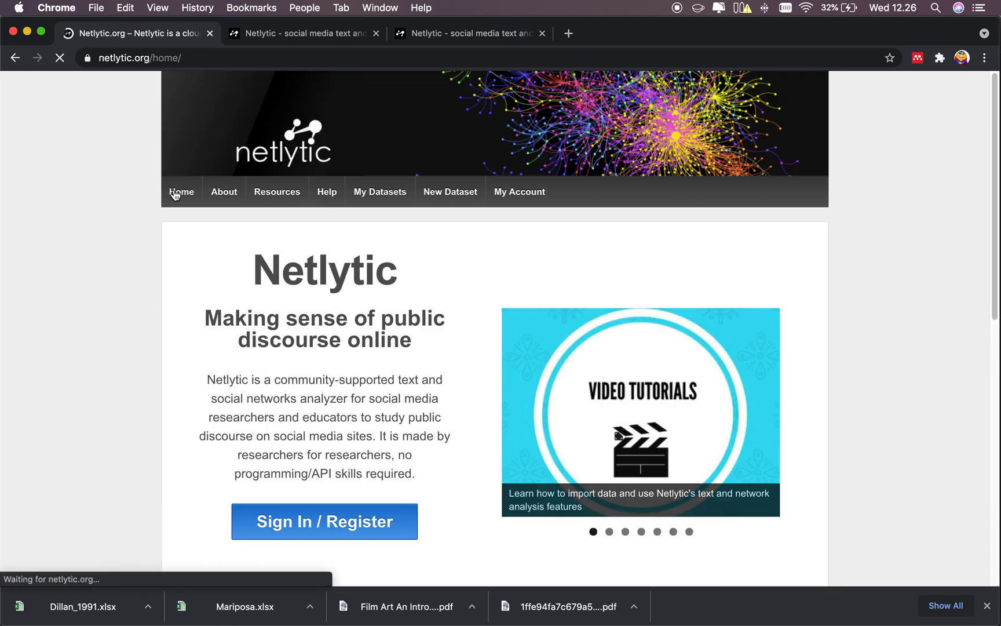
scroll(460, 386, "down", 6)
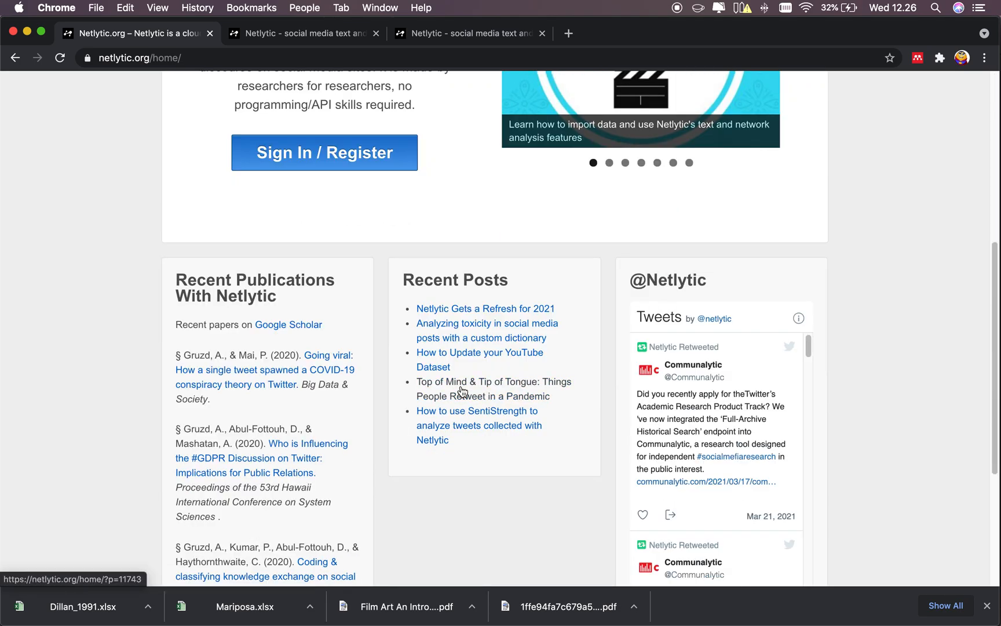
scroll(460, 386, "up", 3)
scroll(461, 386, "up", 4)
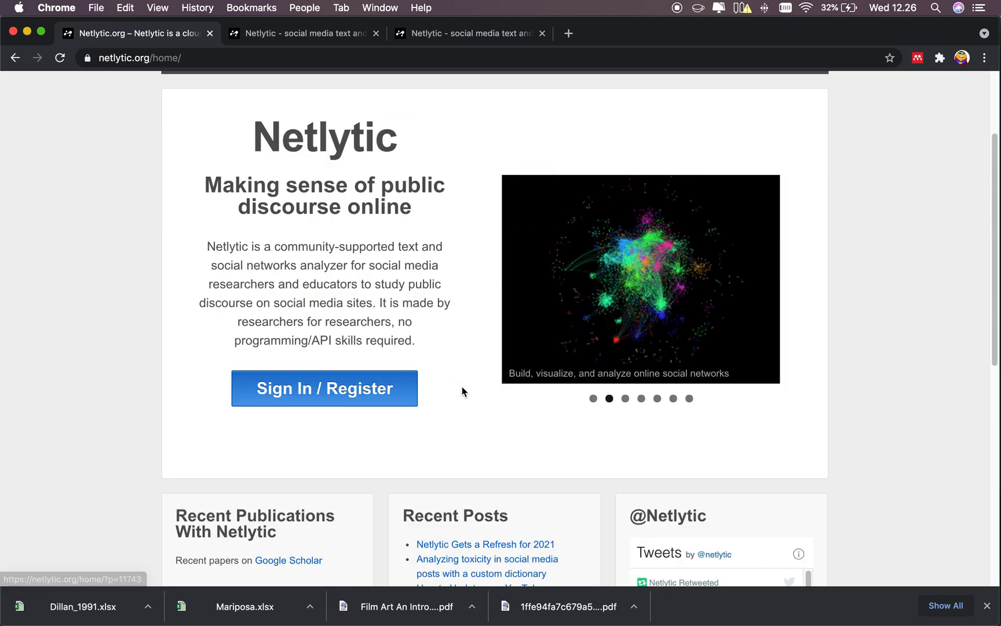
scroll(461, 386, "up", 4)
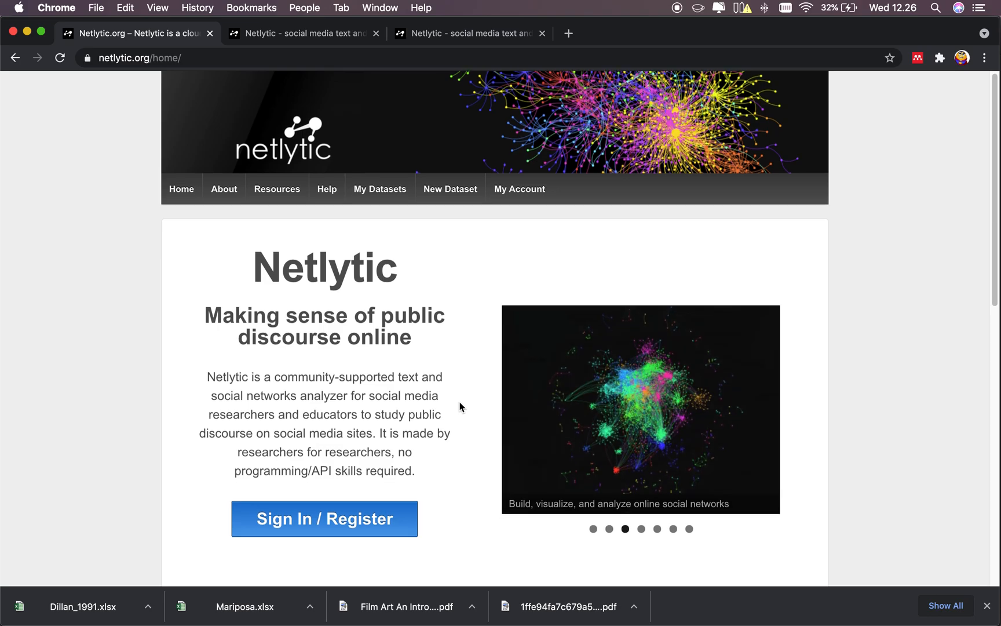
scroll(460, 391, "down", 10)
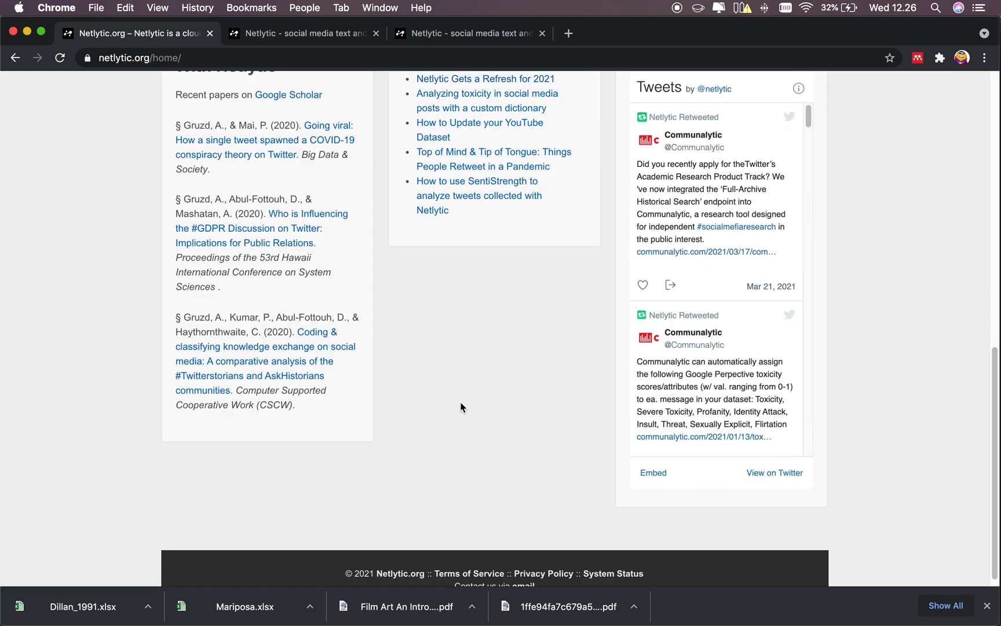
scroll(460, 407, "up", 1)
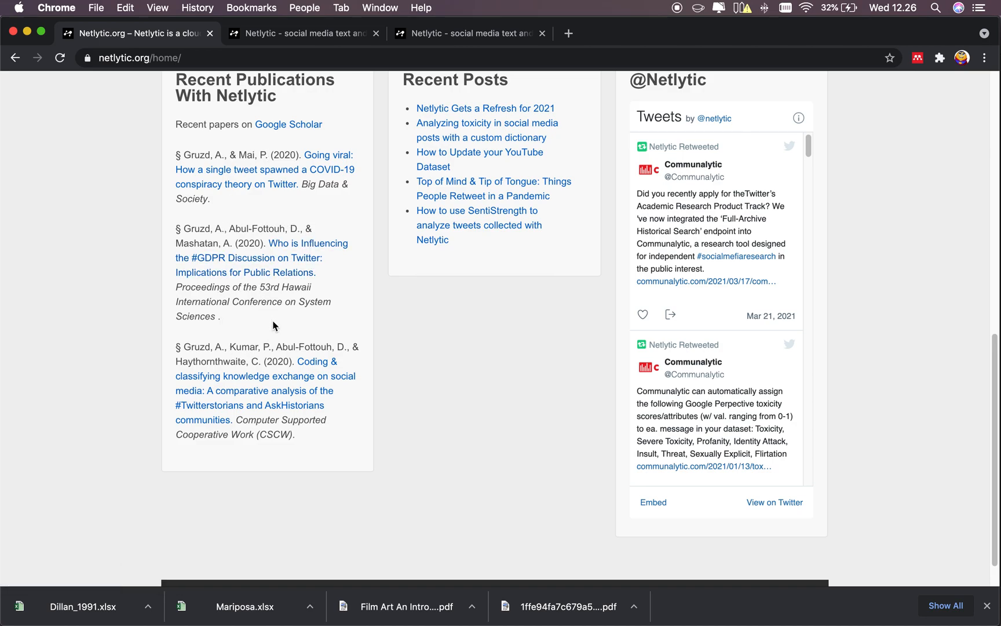
scroll(273, 325, "up", 10)
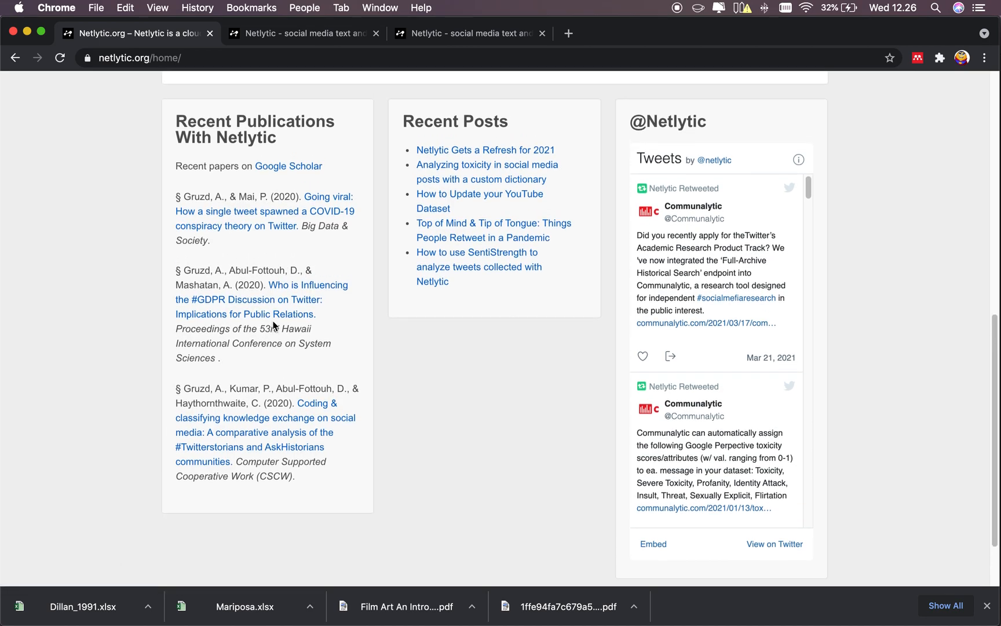
scroll(273, 332, "up", 7)
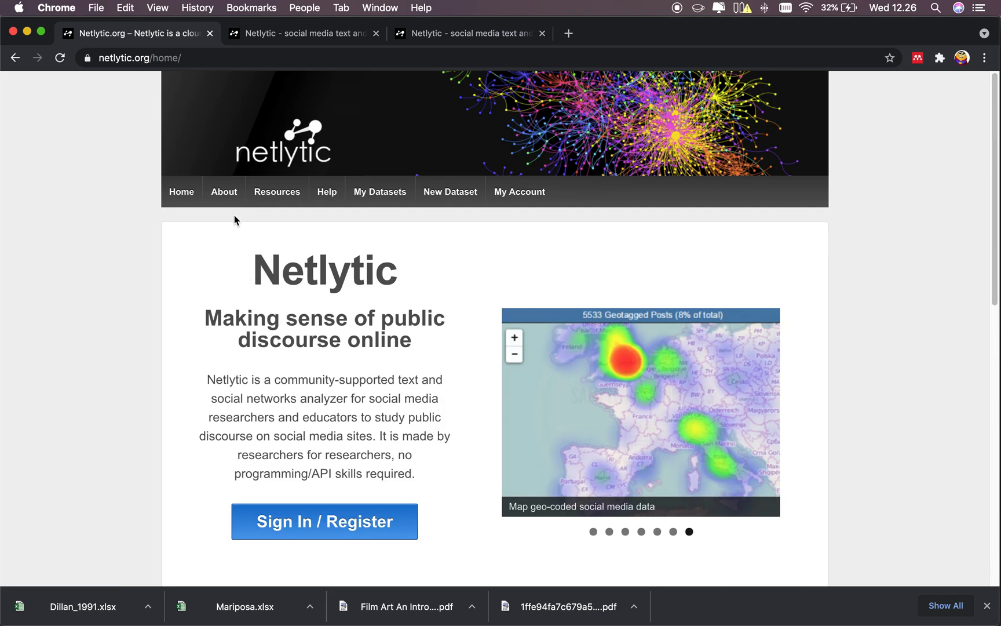
Step: Review the About page's feature list, data collection sources and account type comparison
left_click(228, 199)
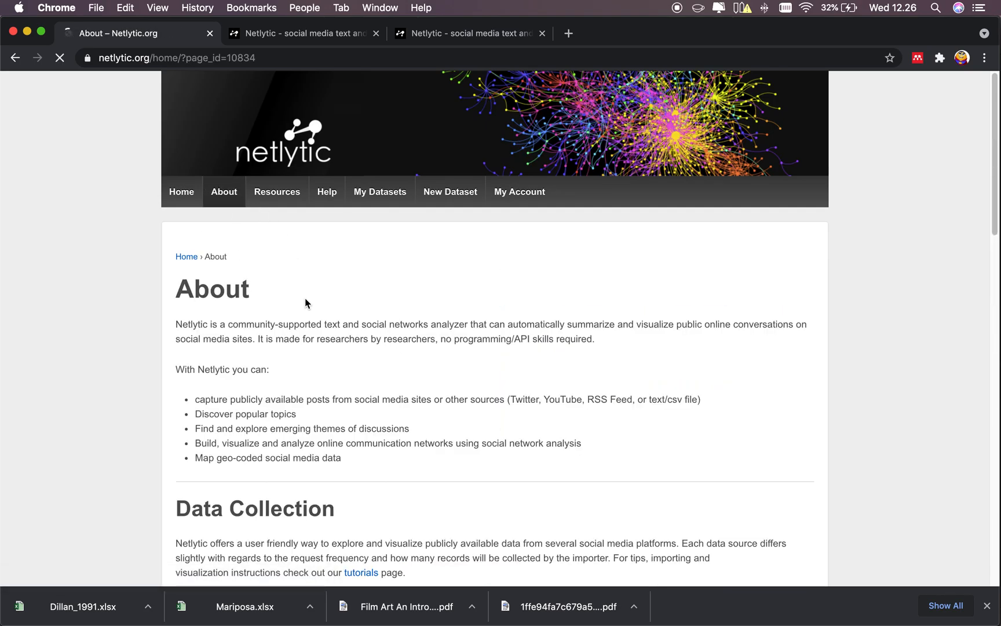
scroll(305, 298, "down", 2)
scroll(305, 297, "down", 6)
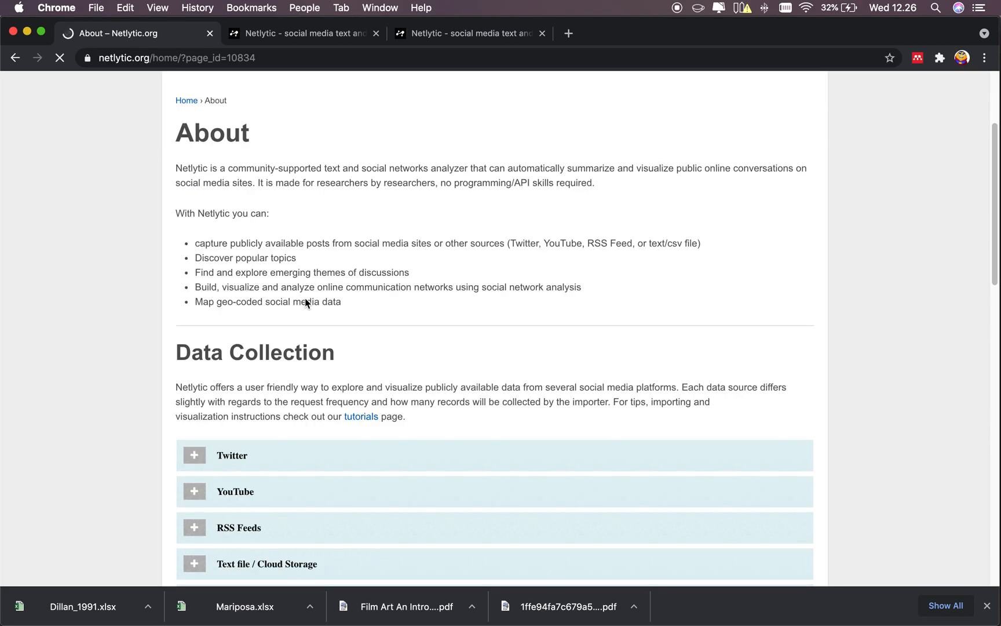
scroll(305, 297, "down", 12)
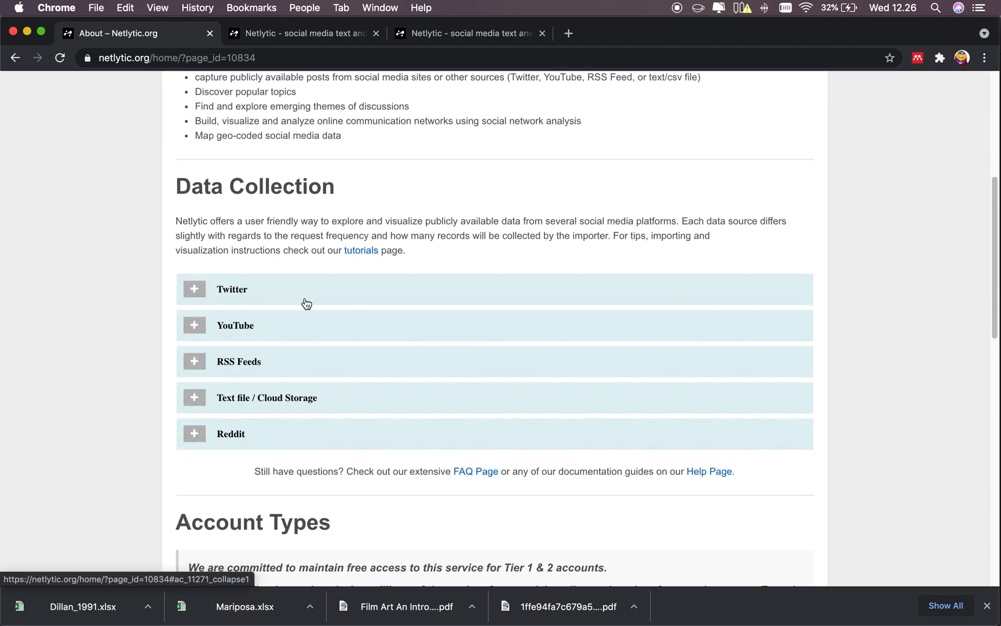
scroll(306, 304, "down", 3)
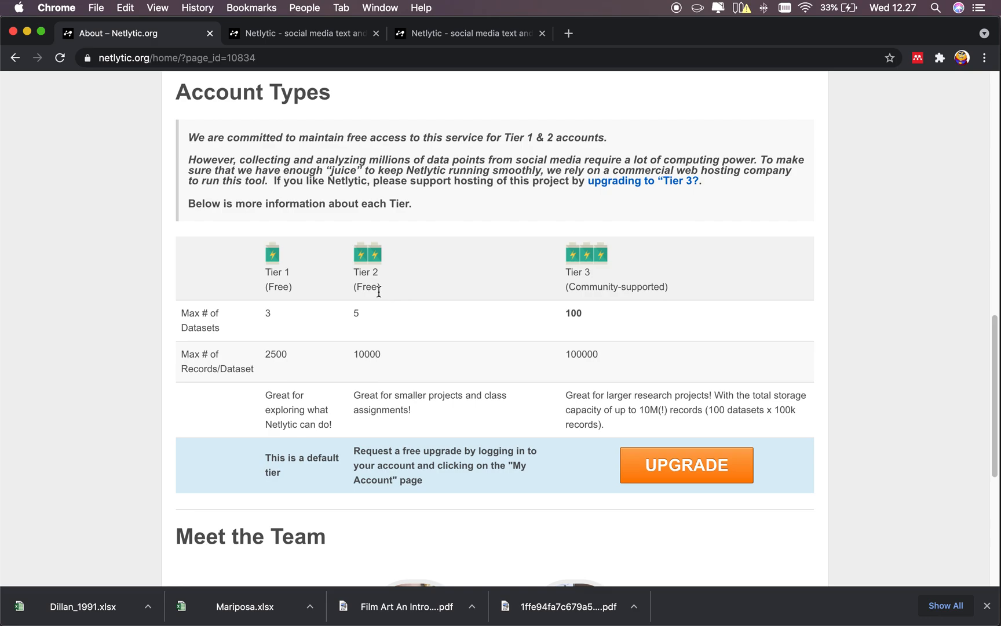
scroll(381, 375, "down", 1)
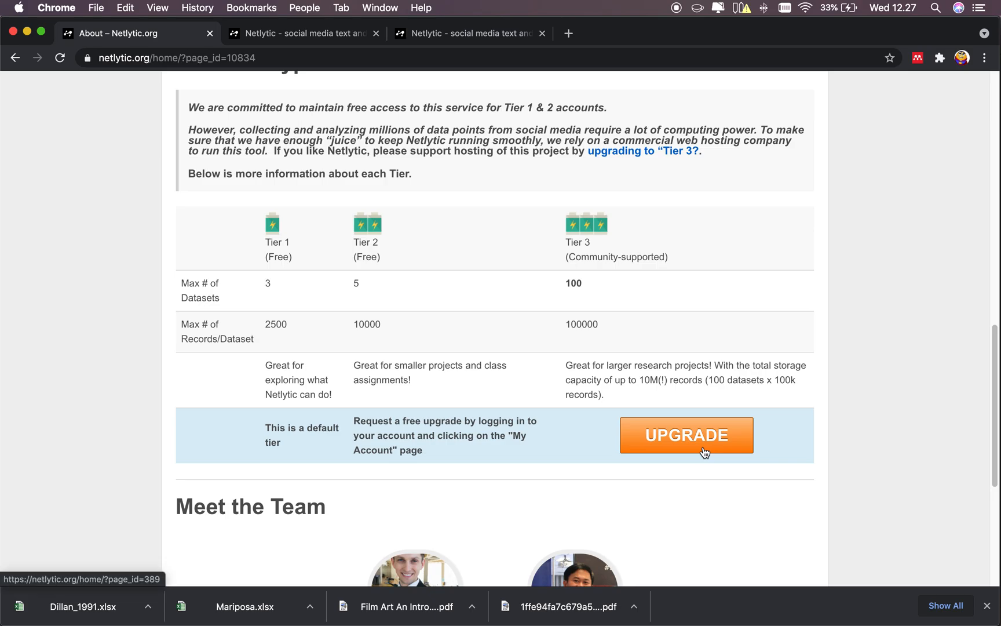
scroll(686, 469, "down", 4)
scroll(686, 466, "up", 15)
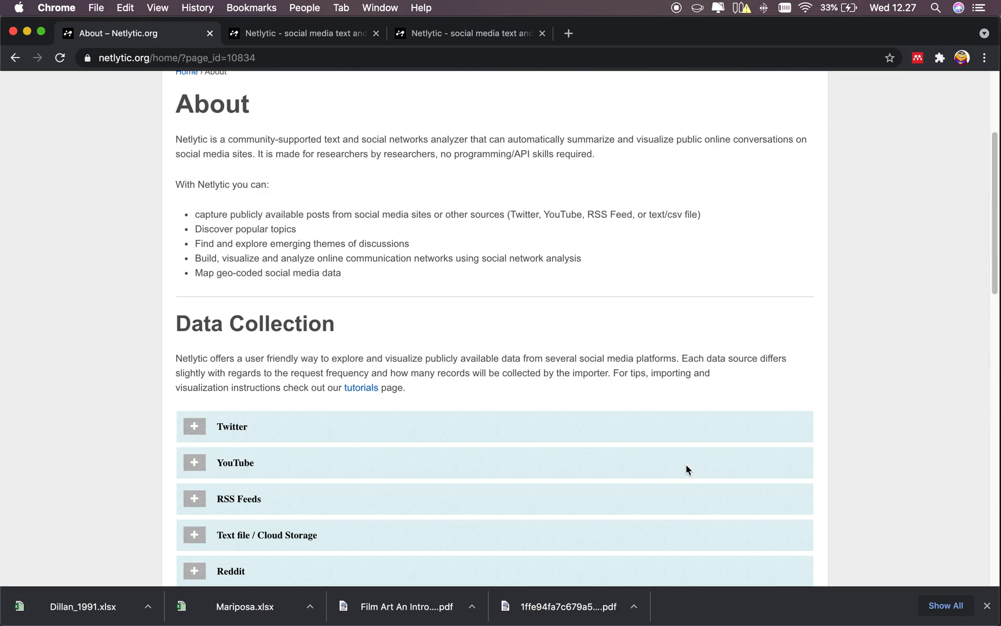
scroll(687, 469, "up", 5)
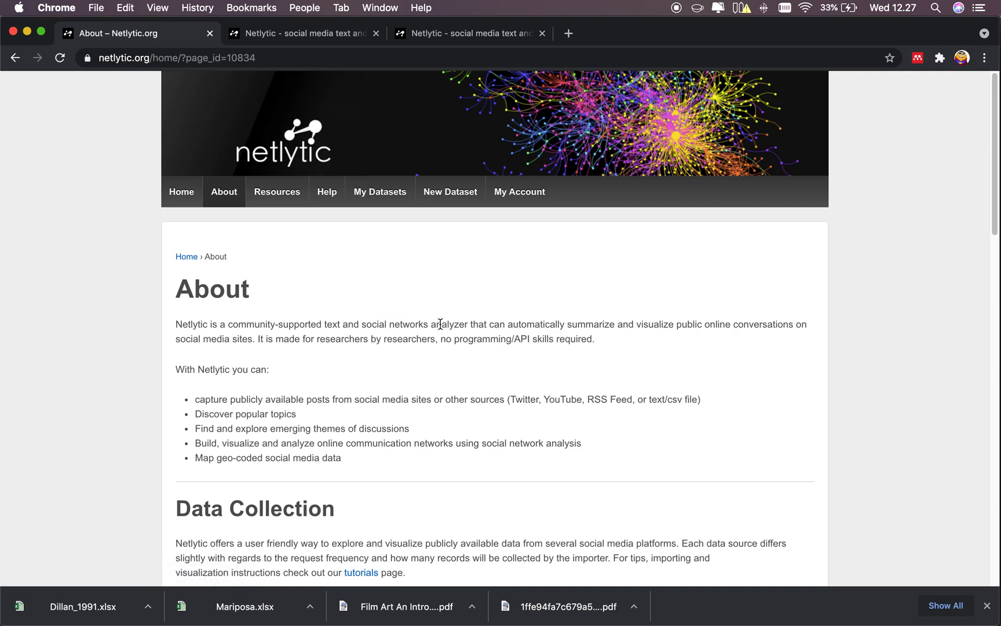
Step: Open the Resources page and look over the Instructors, Researchers, and Case Studies and Tutorials sections
mouse_move(282, 200)
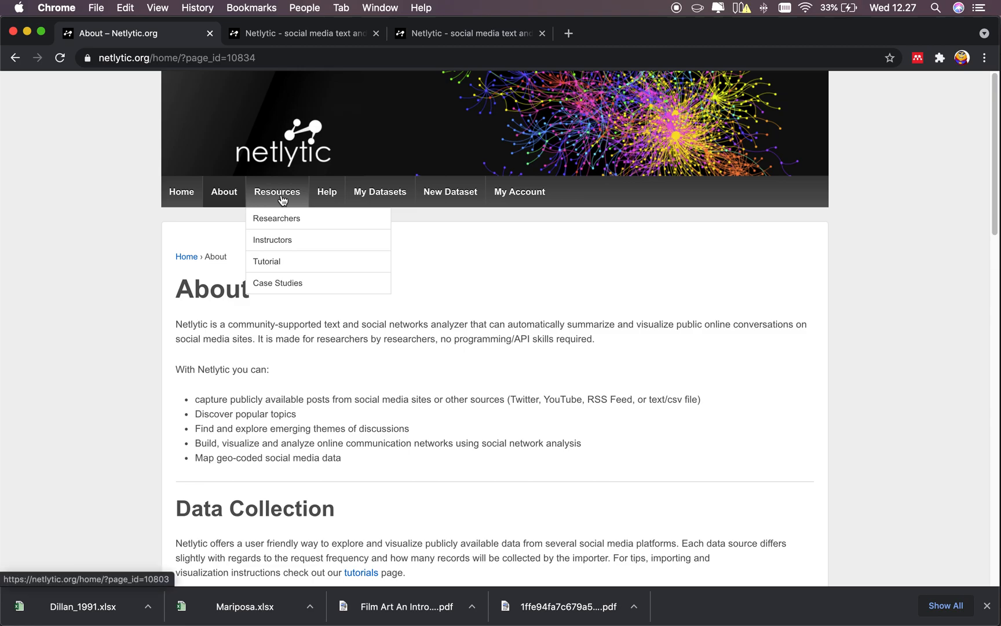
left_click(282, 197)
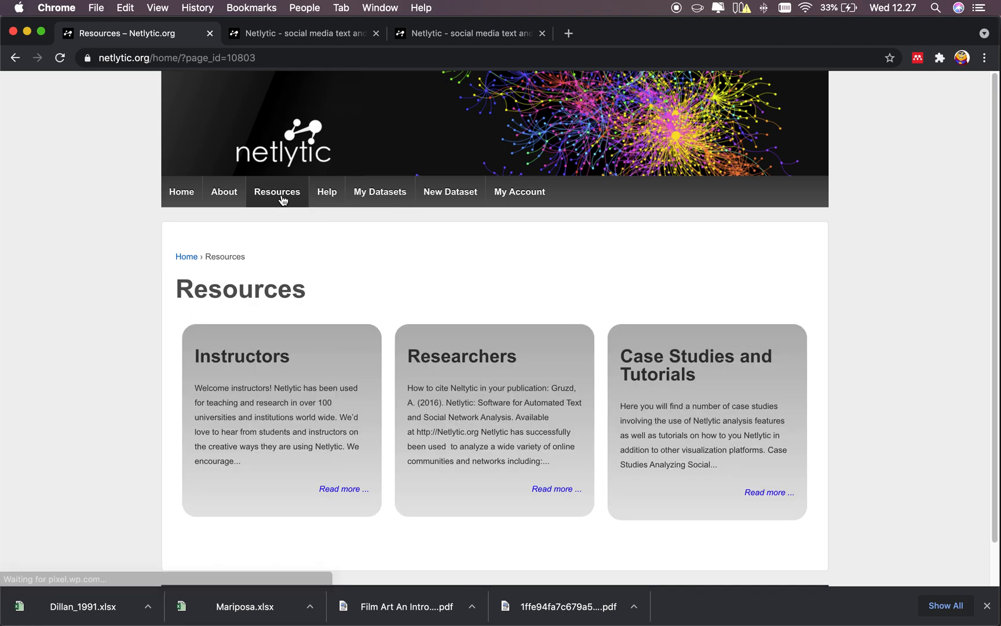
scroll(420, 377, "down", 1)
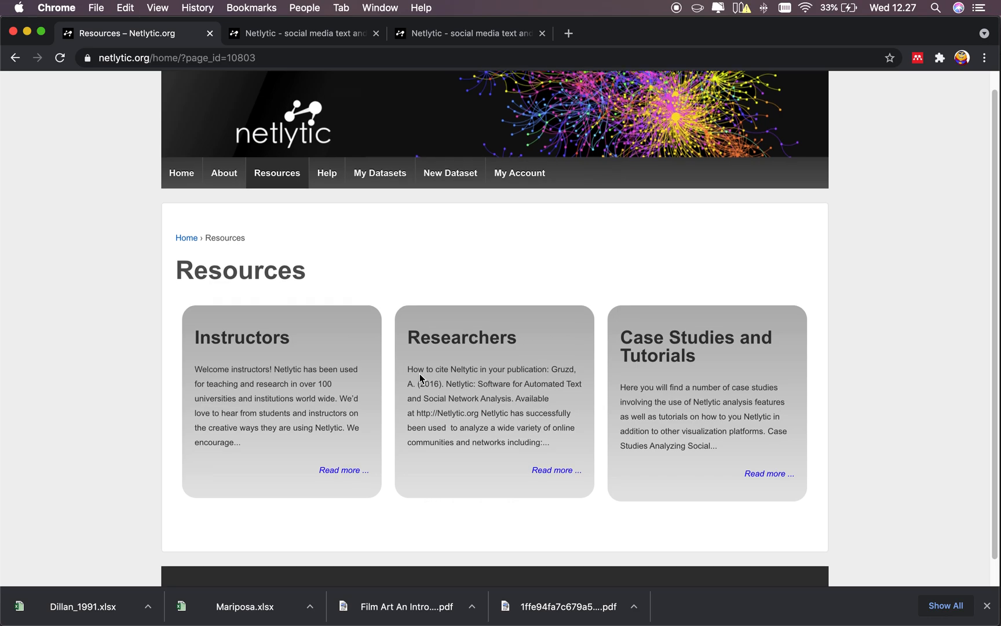
scroll(695, 373, "down", 2)
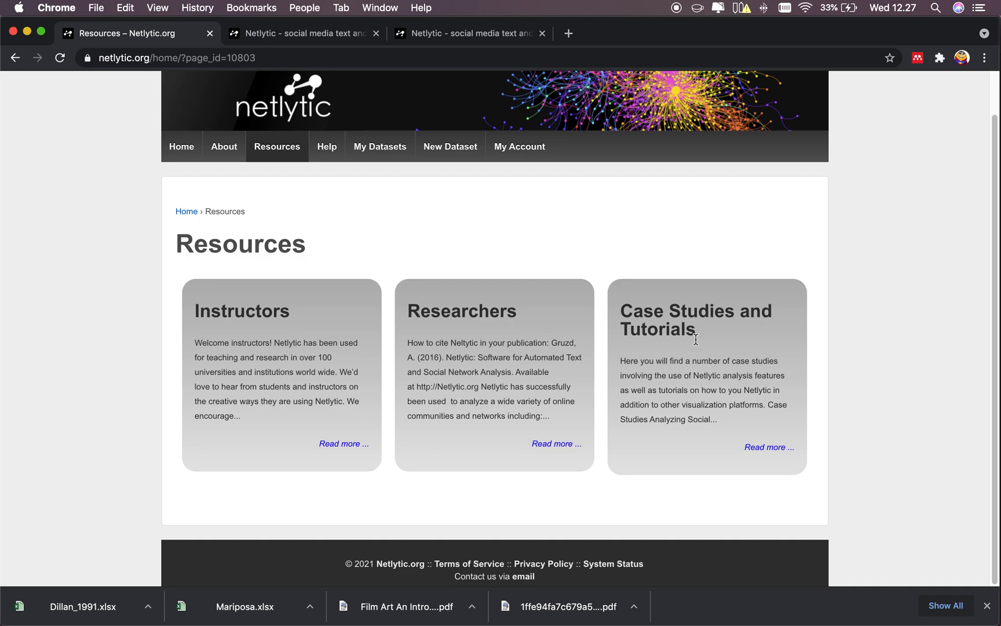
Step: Start a new Twitter dataset and name it IkatanCinta
left_click(450, 148)
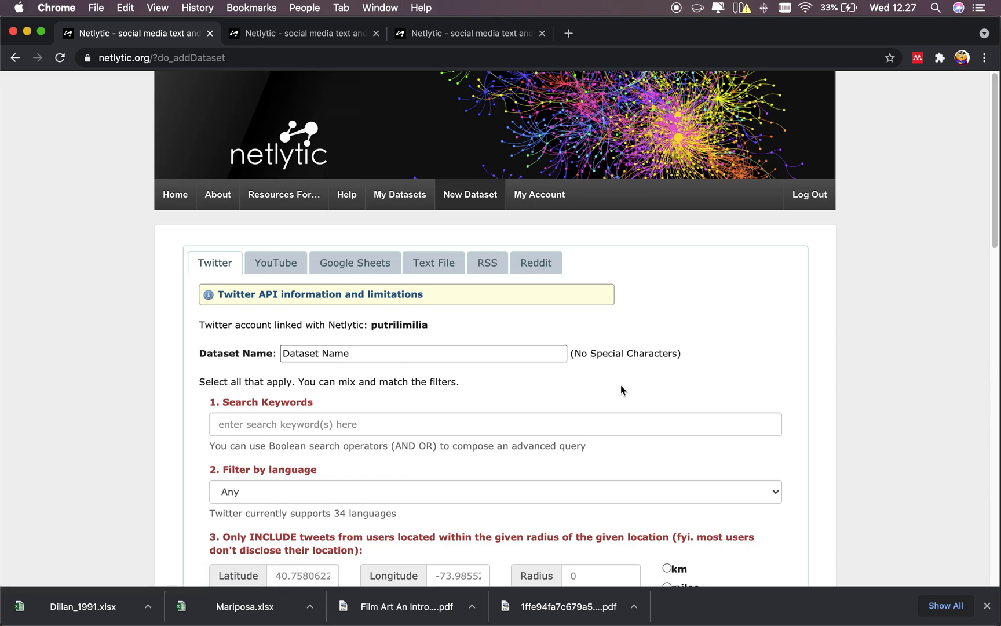
scroll(617, 432, "down", 3)
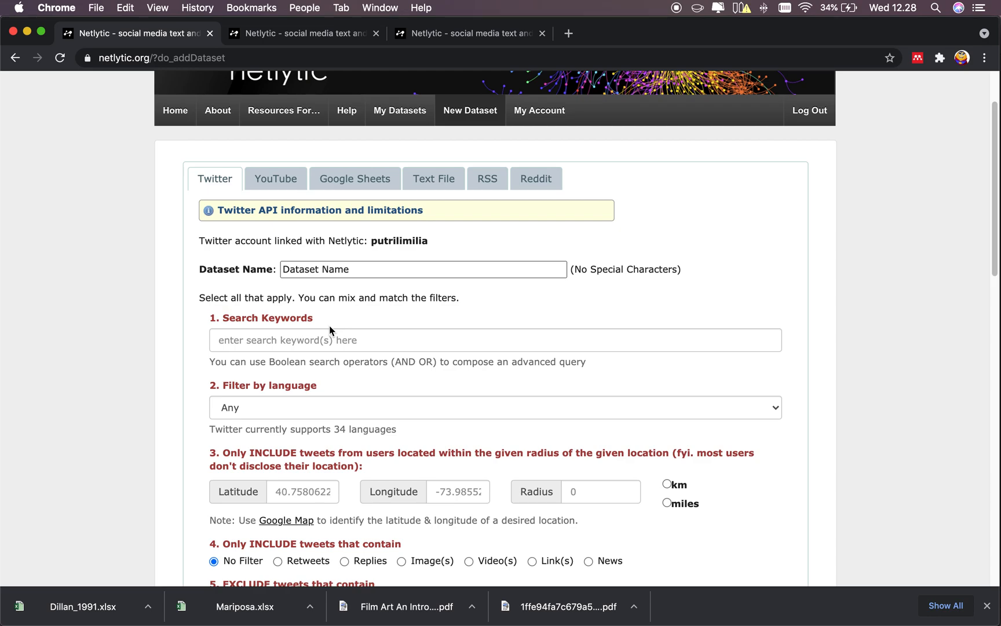
scroll(307, 324, "down", 2)
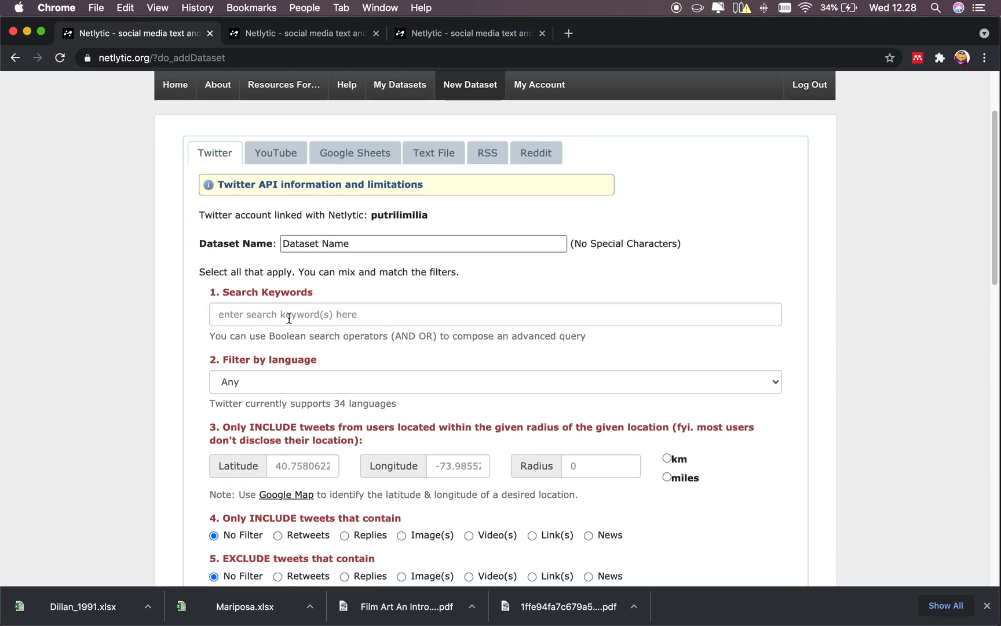
scroll(289, 318, "down", 3)
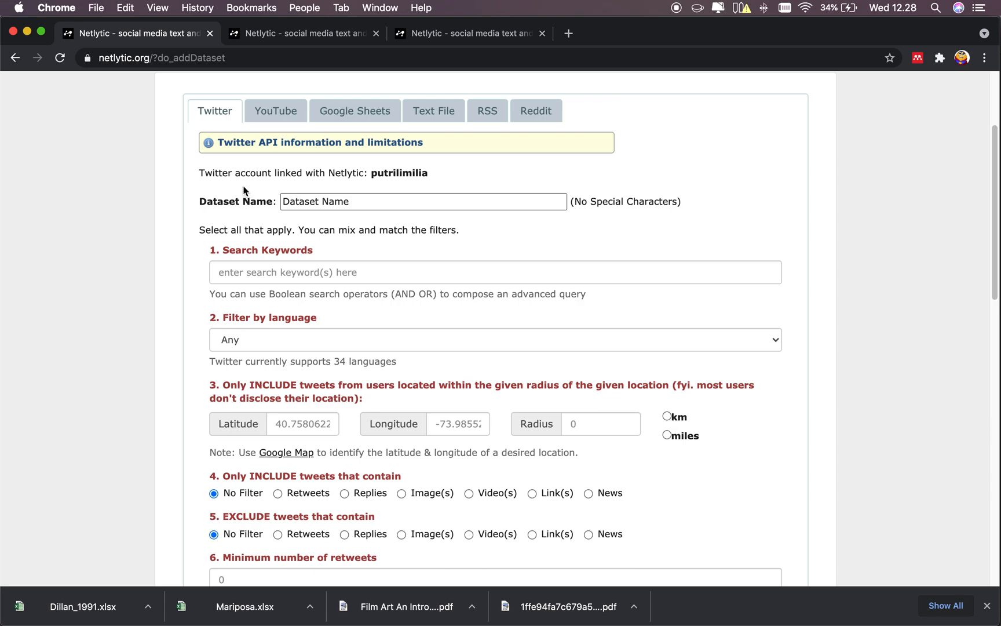
left_click(335, 199)
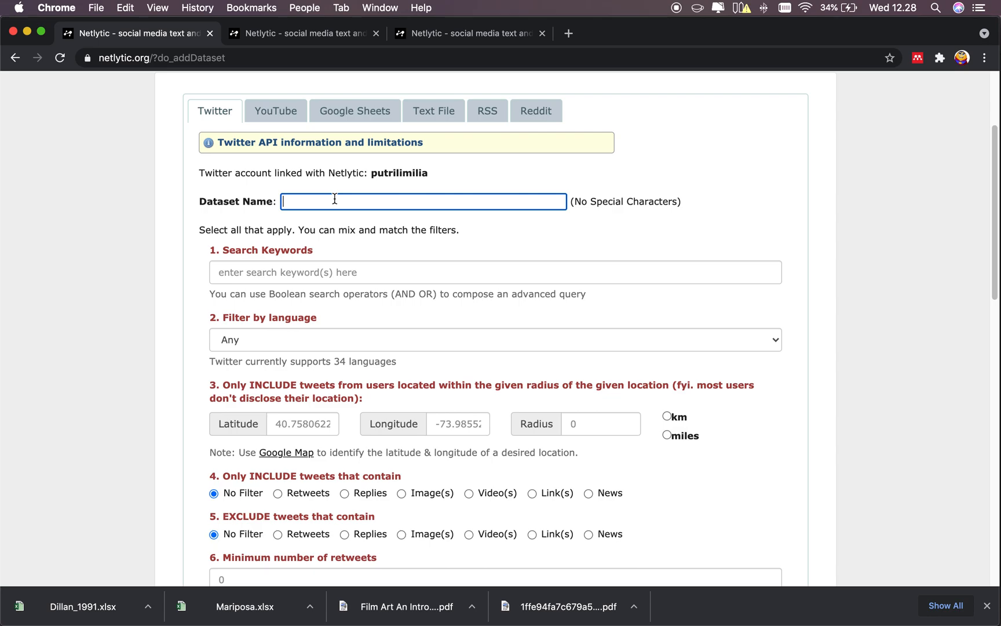
type("IkatanCinta")
Step: Enter "ikatan cinta and alde baran" as the search keywords for the Twitter dataset
scroll(304, 329, "down", 5)
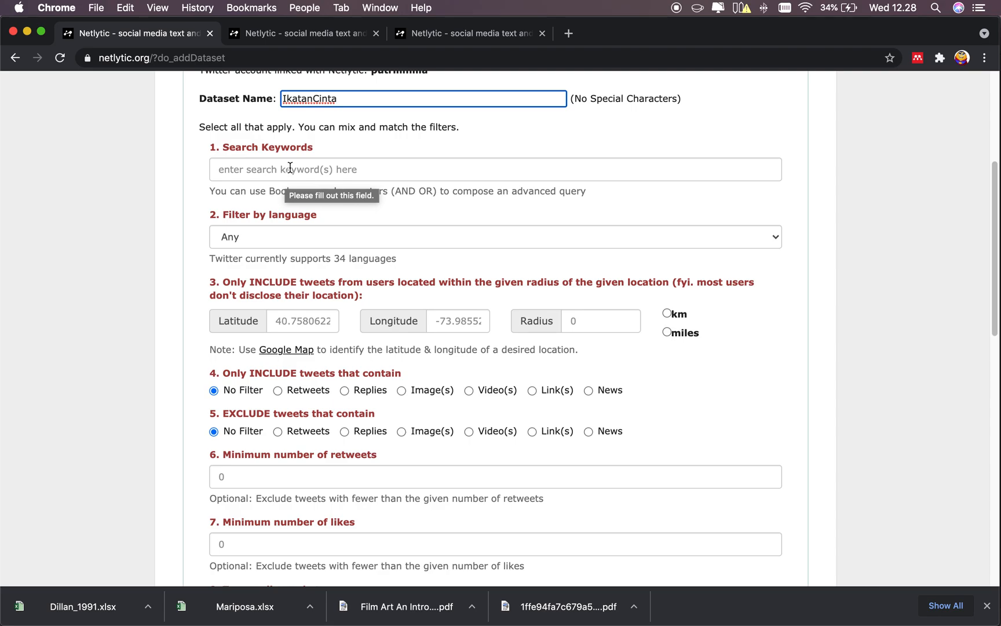
left_click(290, 168)
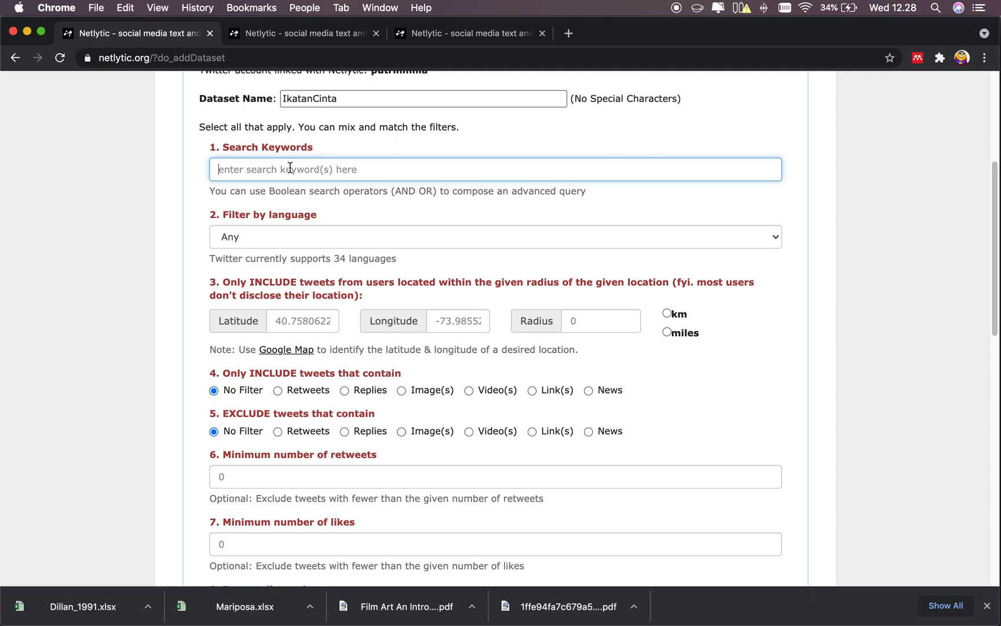
type("ika")
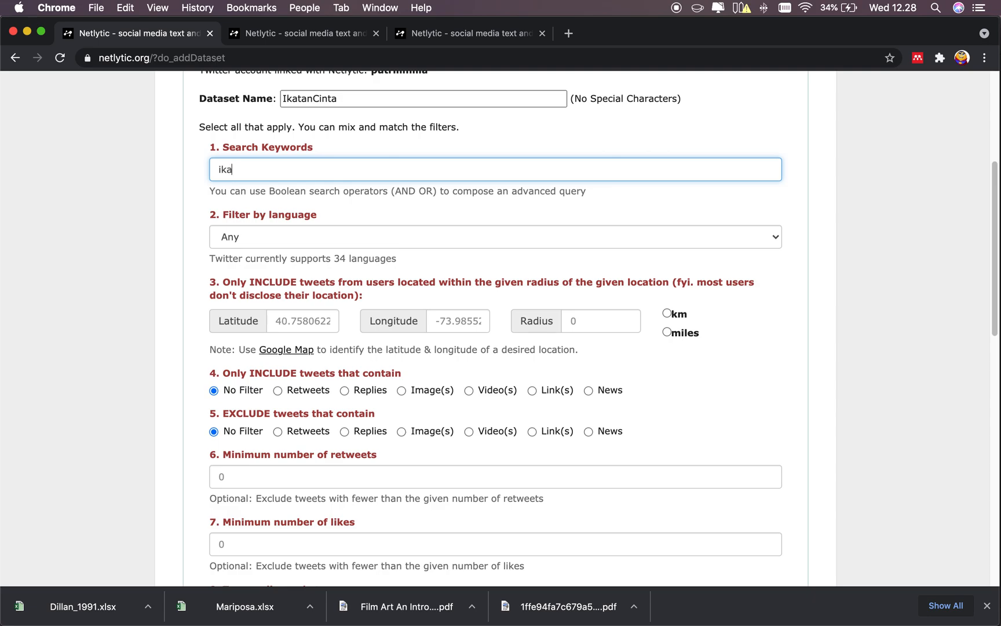
type("tan cinta")
type("and")
type("alde baran")
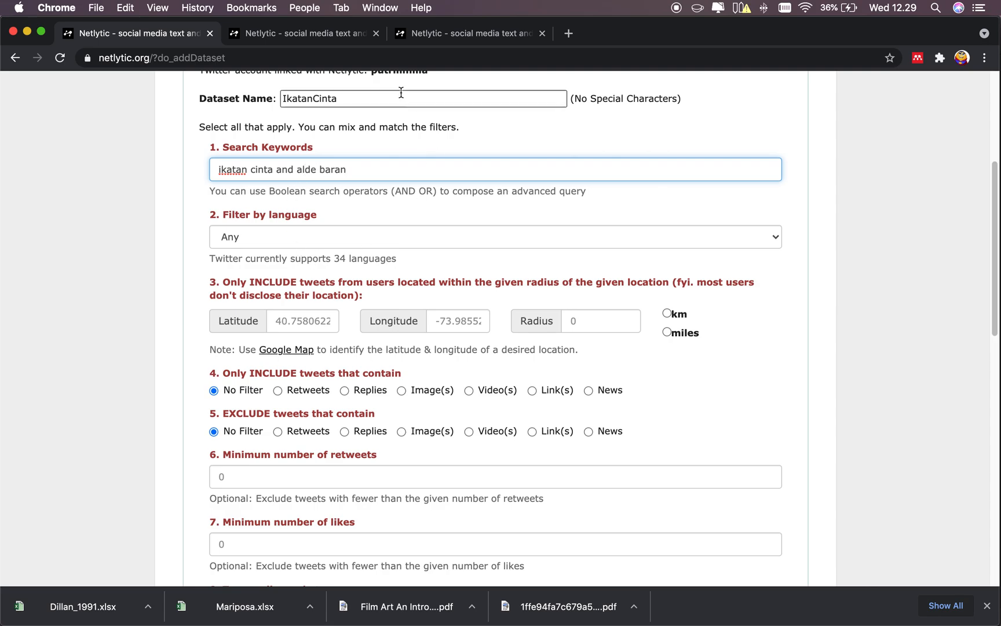
Step: Set the Twitter dataset's language filter to Indonesian
left_click_drag(348, 169, 211, 170)
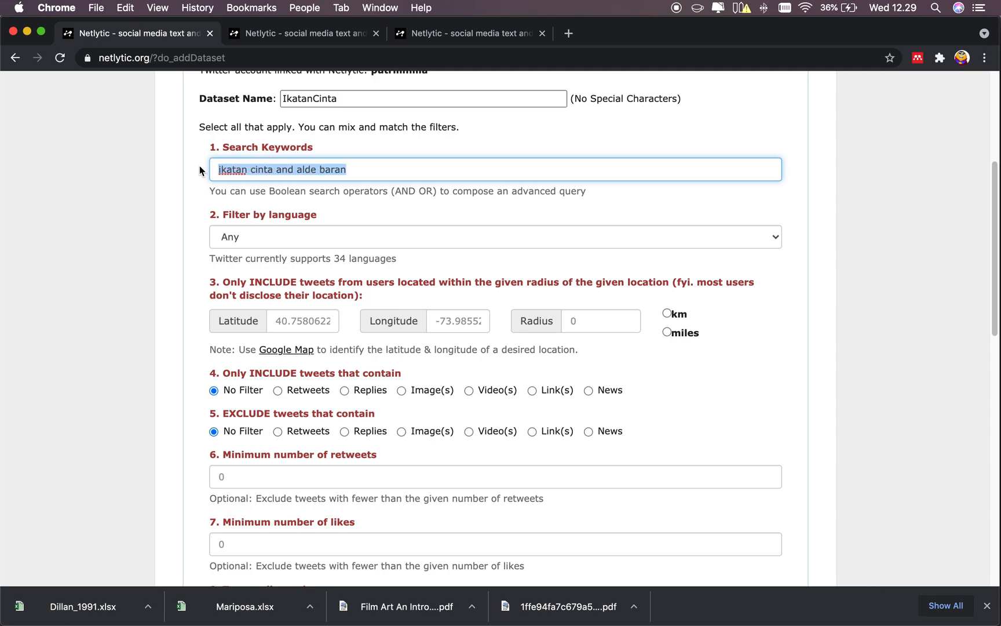
left_click(308, 170)
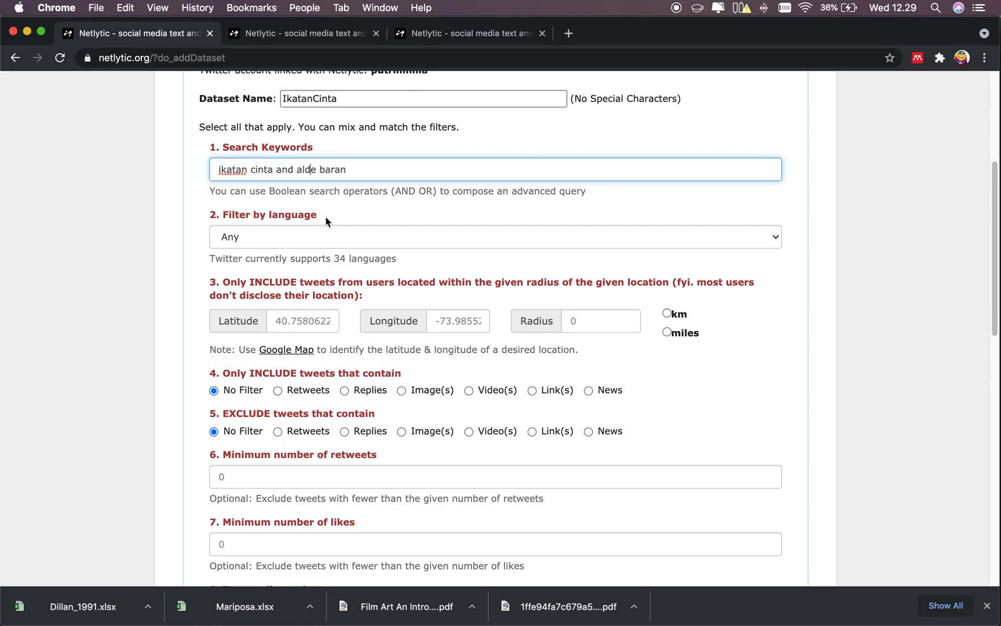
scroll(329, 218, "down", 3)
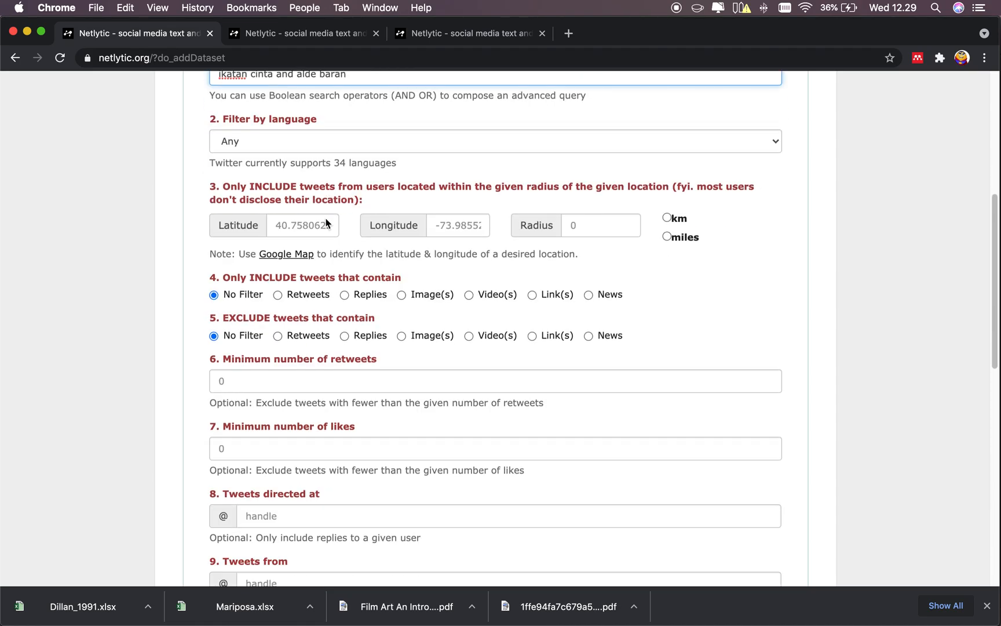
left_click(325, 143)
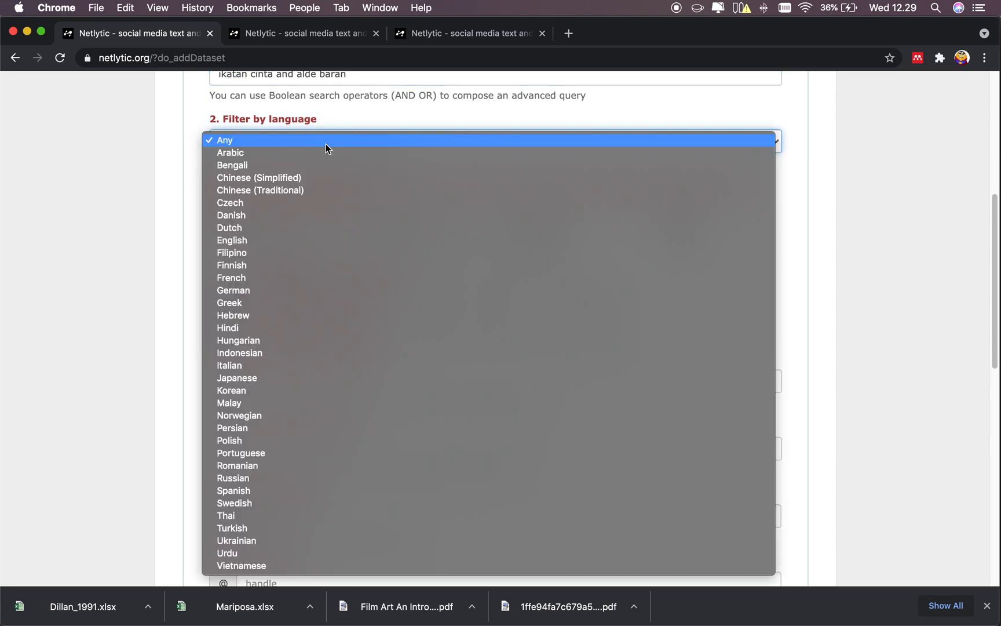
left_click(326, 143)
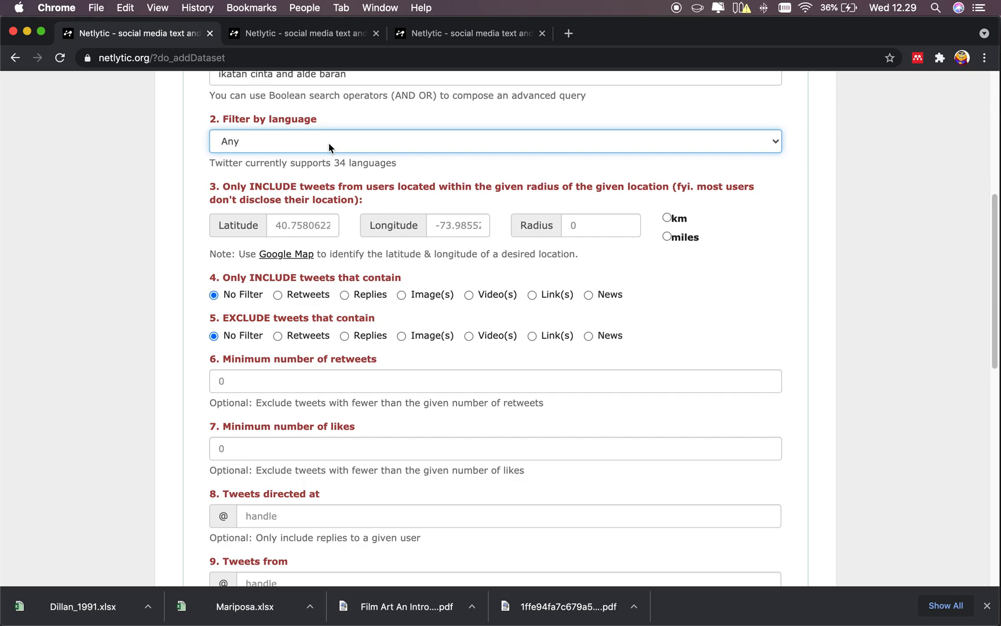
scroll(328, 144, "up", 3)
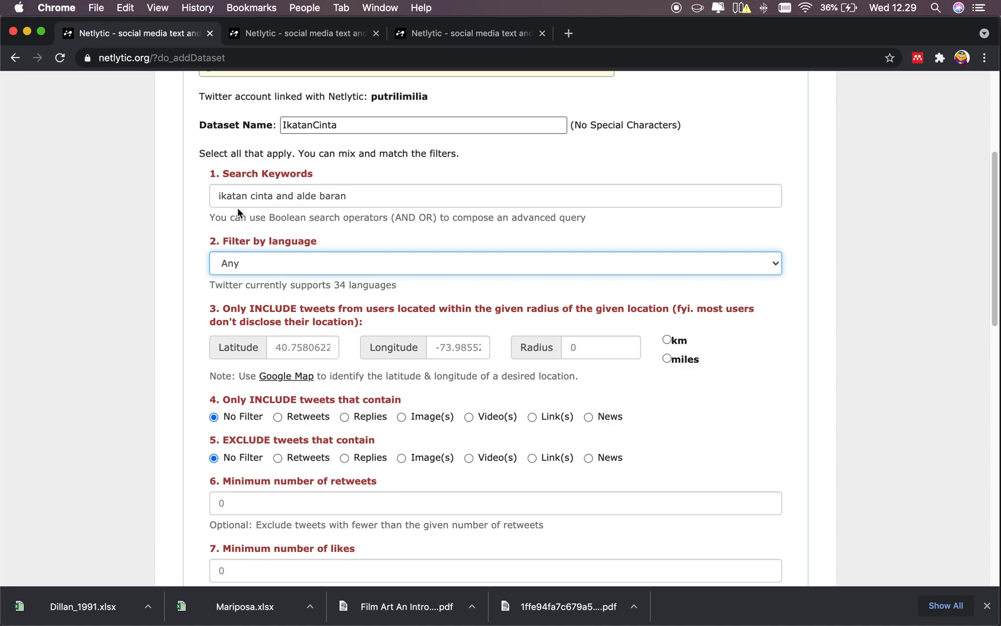
left_click(268, 268)
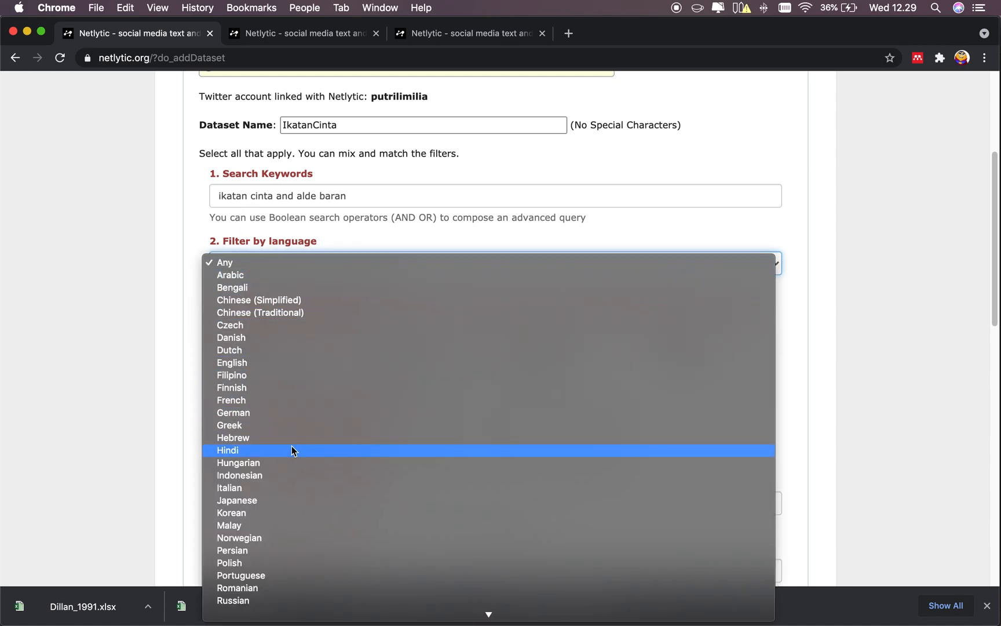
left_click(284, 475)
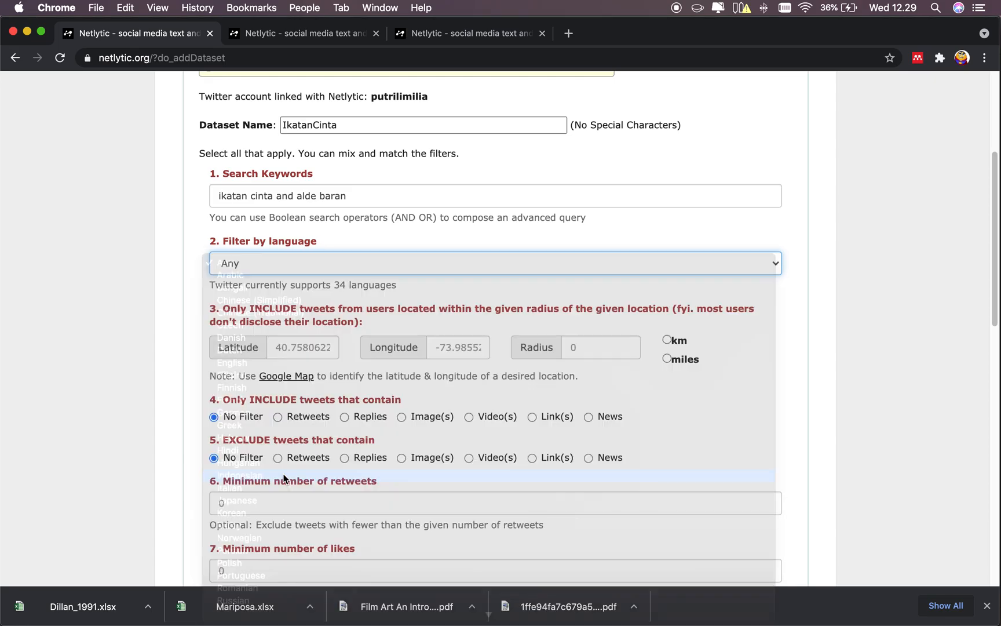
scroll(336, 288, "down", 1)
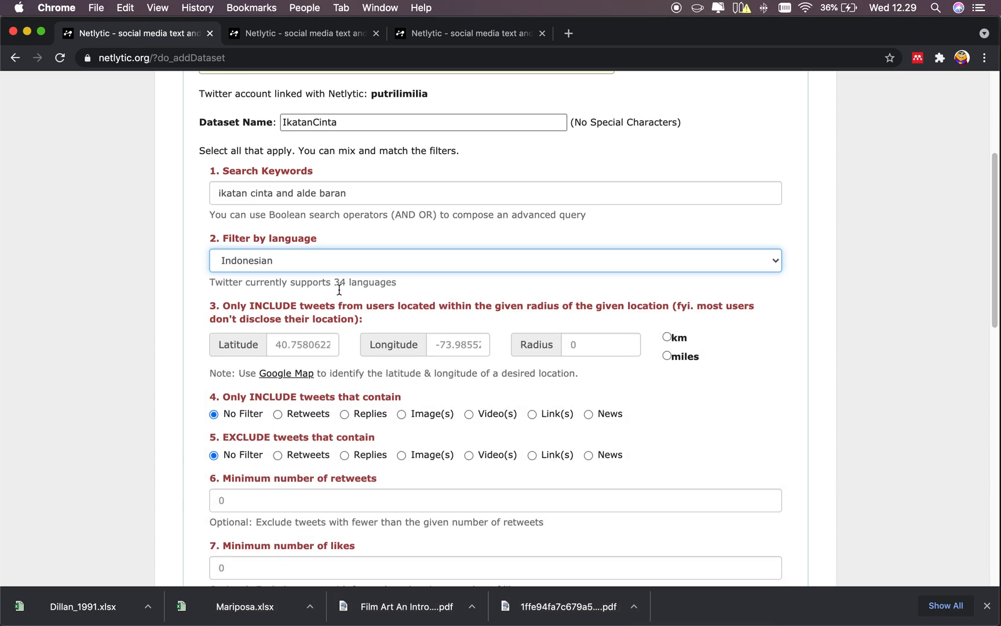
Step: Try the Retweets and Replies options of the include filter and return it to No Filter
scroll(339, 289, "down", 1)
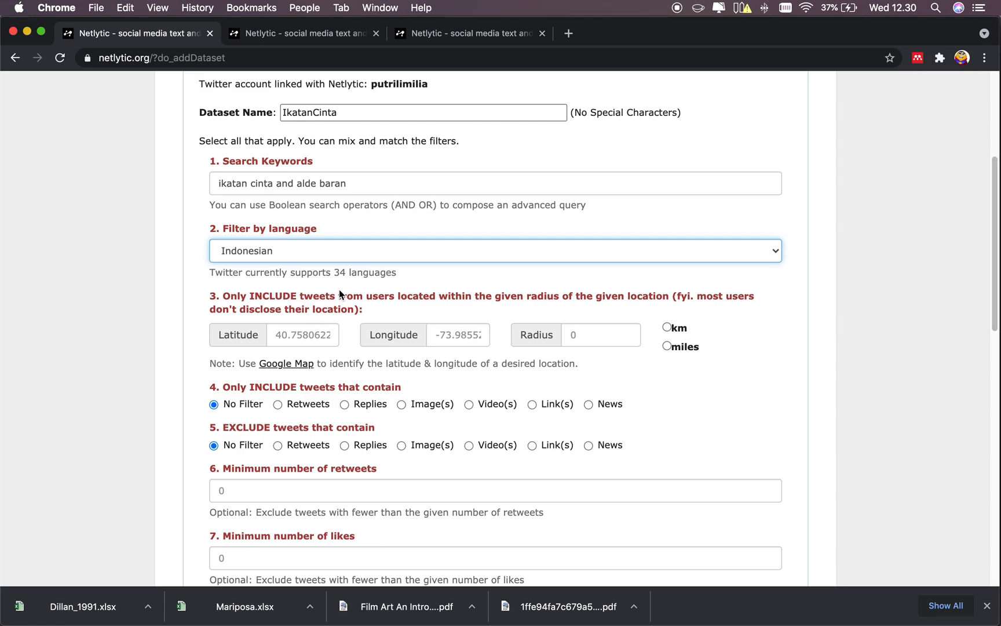
scroll(339, 293, "down", 2)
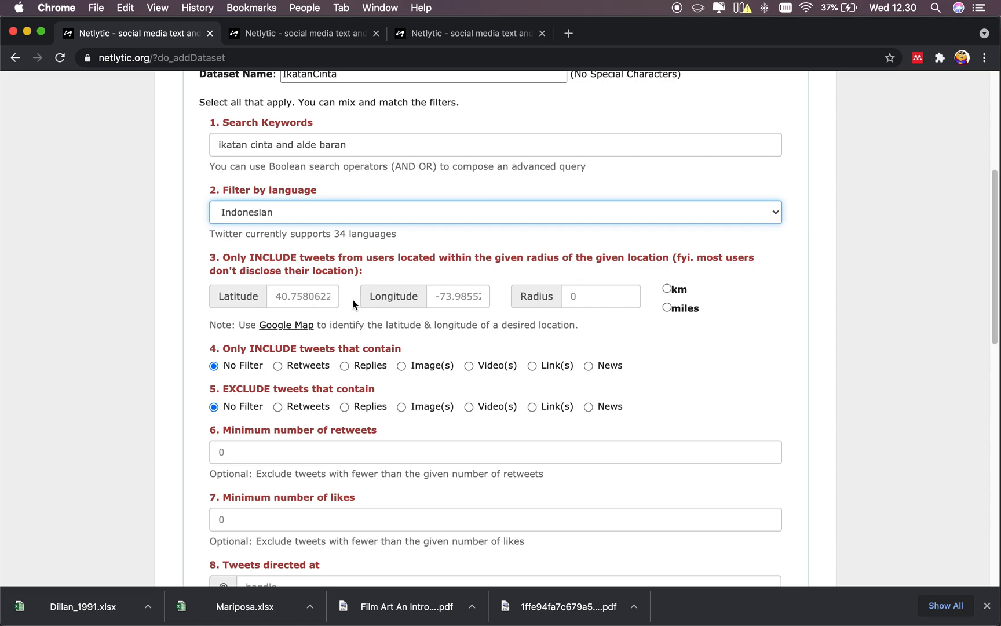
scroll(410, 347, "down", 3)
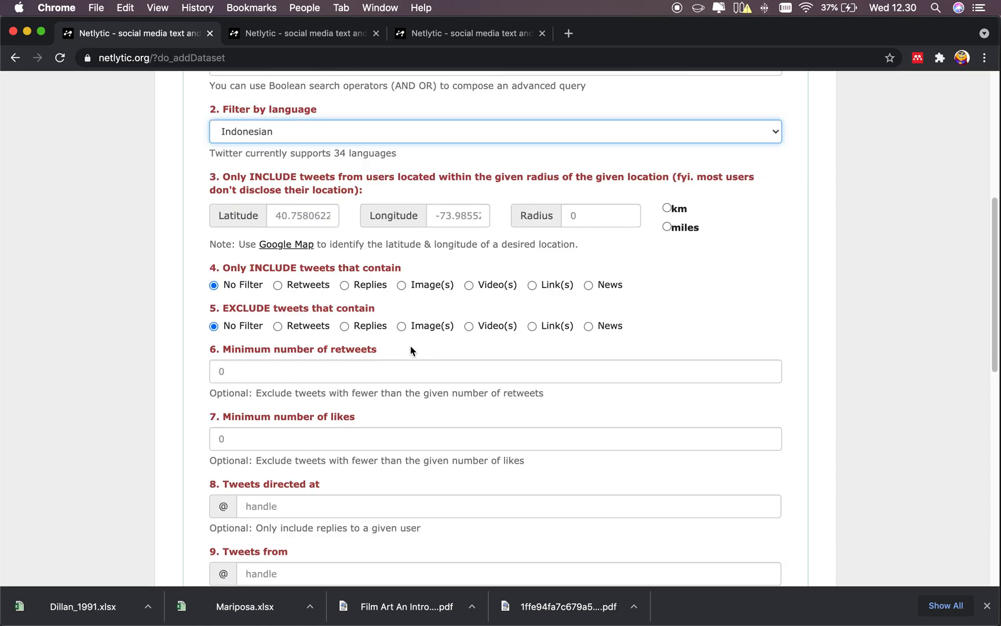
scroll(410, 345, "down", 3)
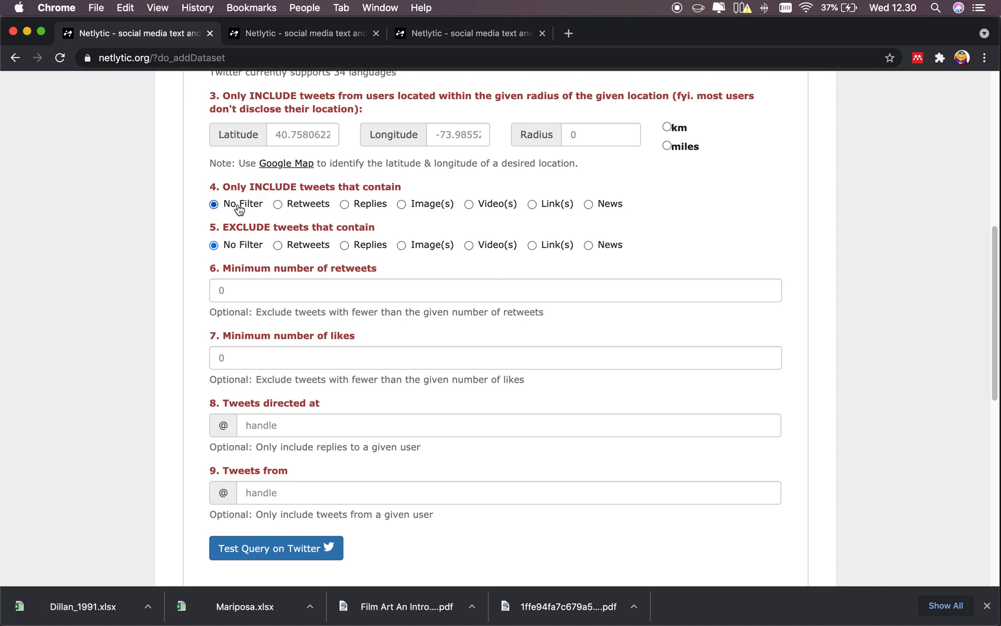
left_click(278, 204)
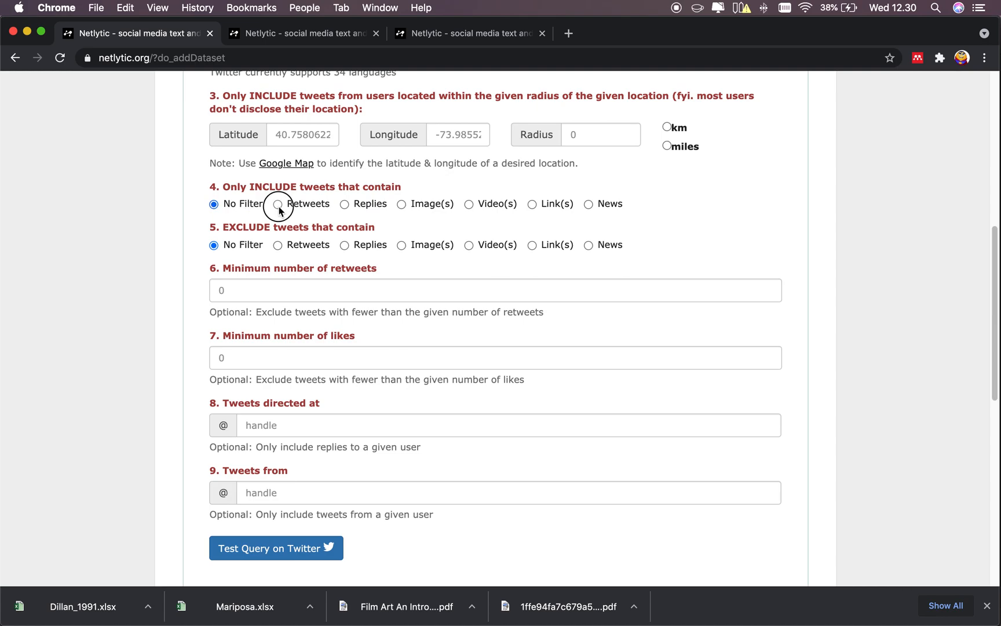
left_click(345, 209)
left_click(279, 208)
left_click(346, 207)
left_click(215, 207)
Step: Try 6 as the minimum number of retweets, clear it, and leave the minimum number of likes blank
scroll(293, 286, "down", 2)
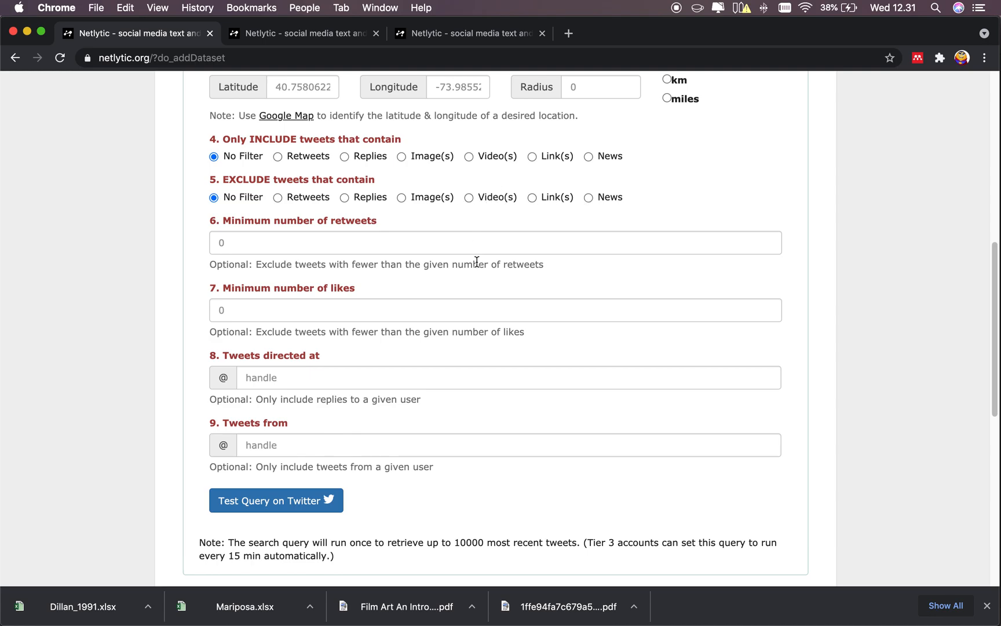
scroll(473, 243, "down", 1)
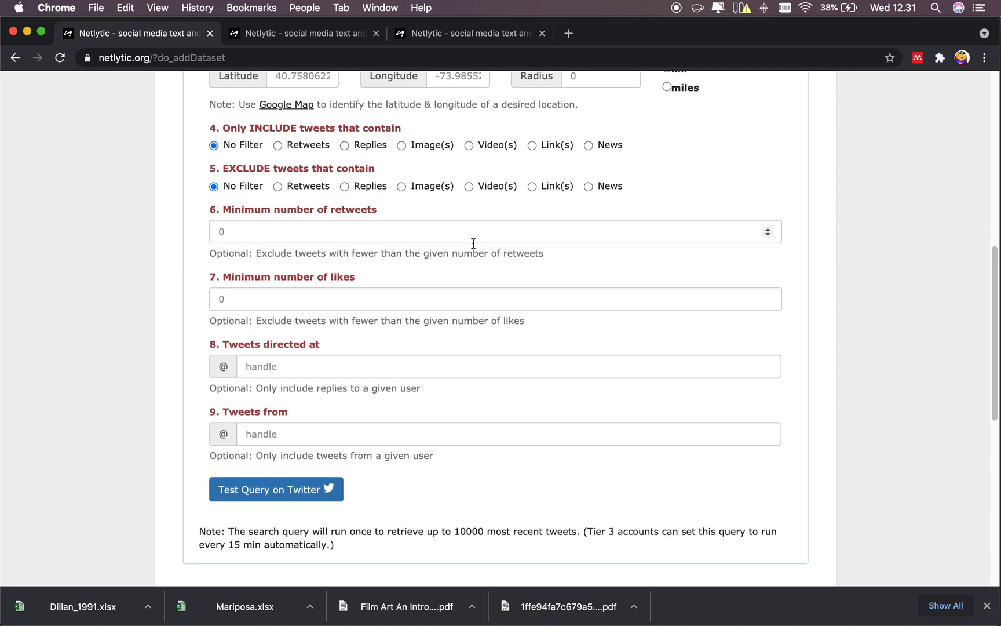
scroll(473, 243, "down", 1)
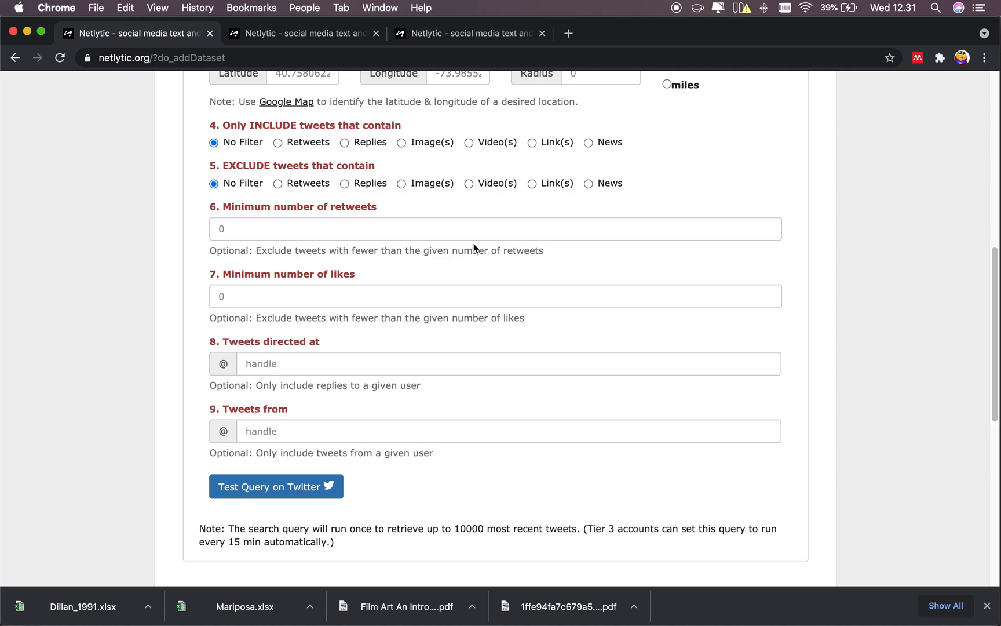
left_click(473, 233)
type("6")
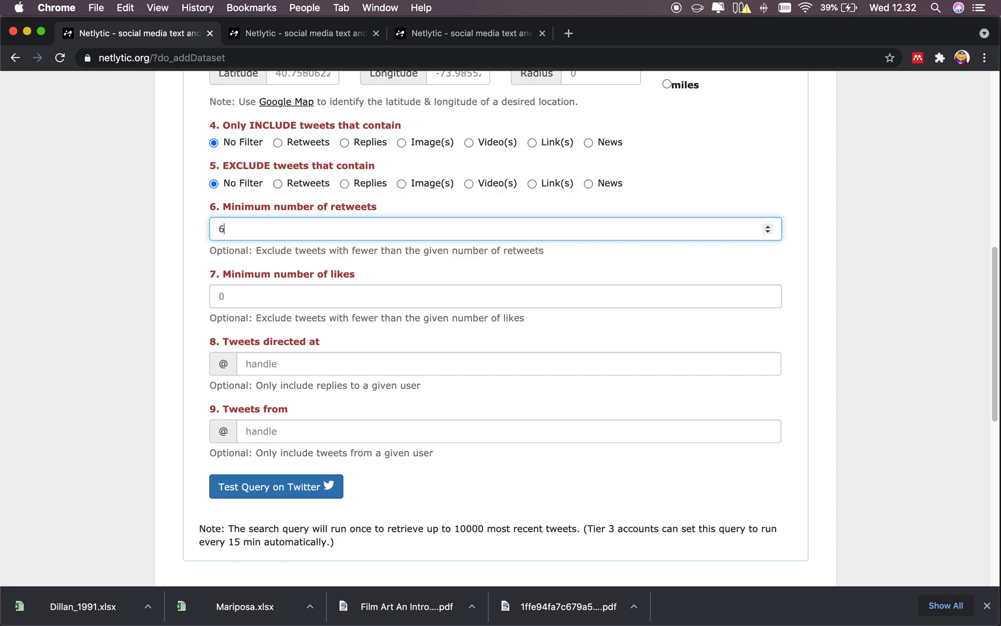
key("BackSpace")
scroll(455, 260, "down", 1)
left_click(402, 293)
scroll(403, 287, "down", 1)
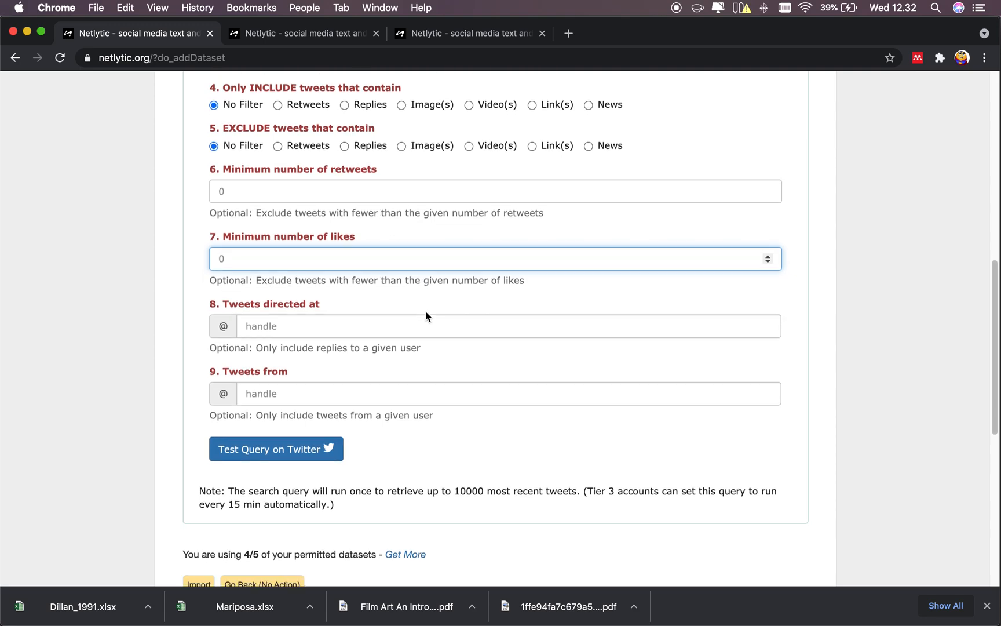
scroll(425, 315, "down", 5)
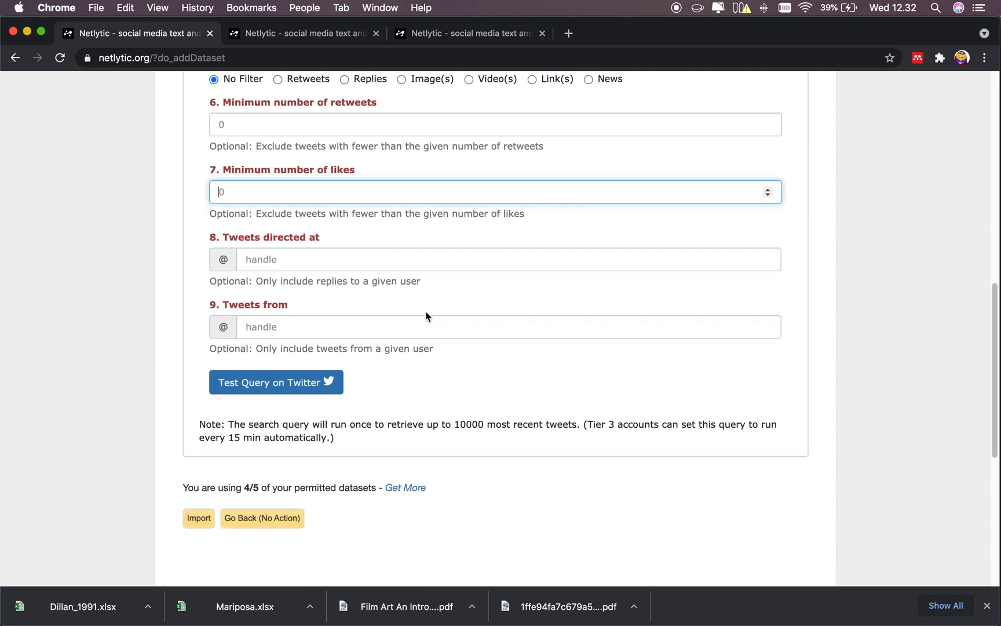
Step: Enter aldenbaran as the handle for tweets directed at and aldebaran as the handle for tweets from
left_click(414, 258)
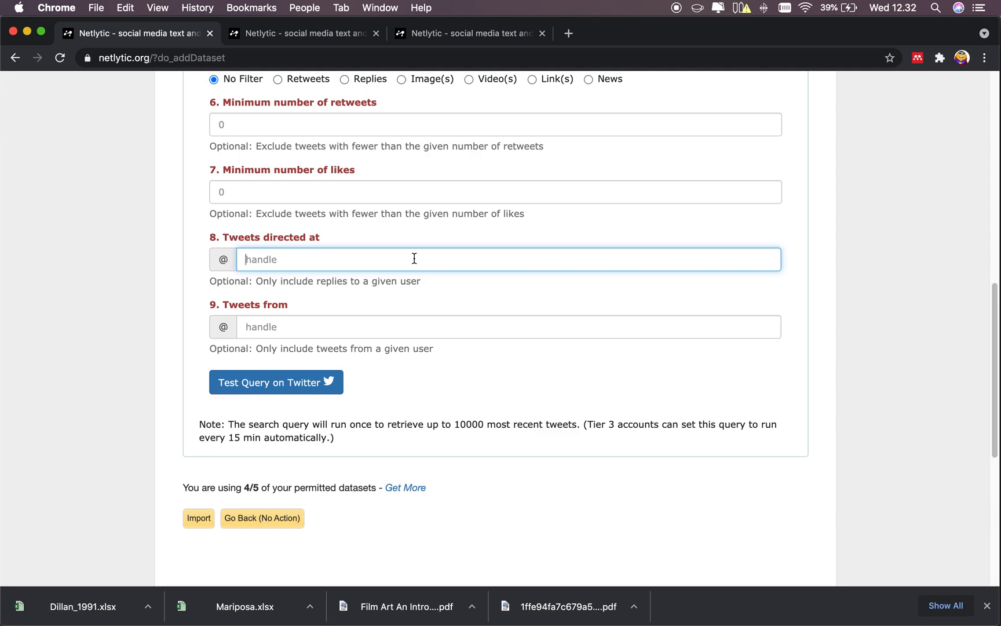
type("aldenbaran")
scroll(394, 295, "down", 1)
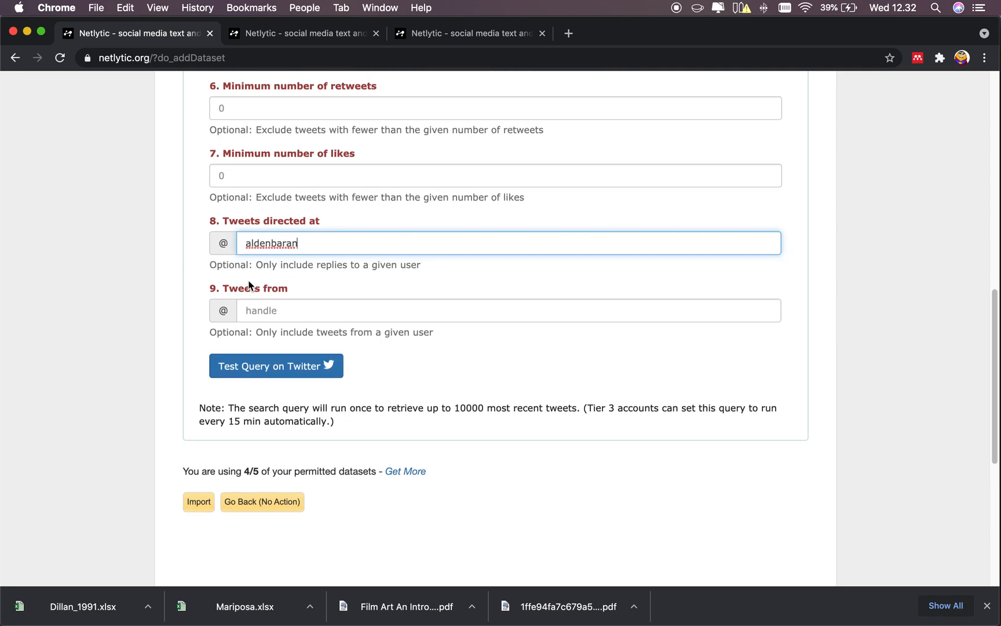
left_click(264, 313)
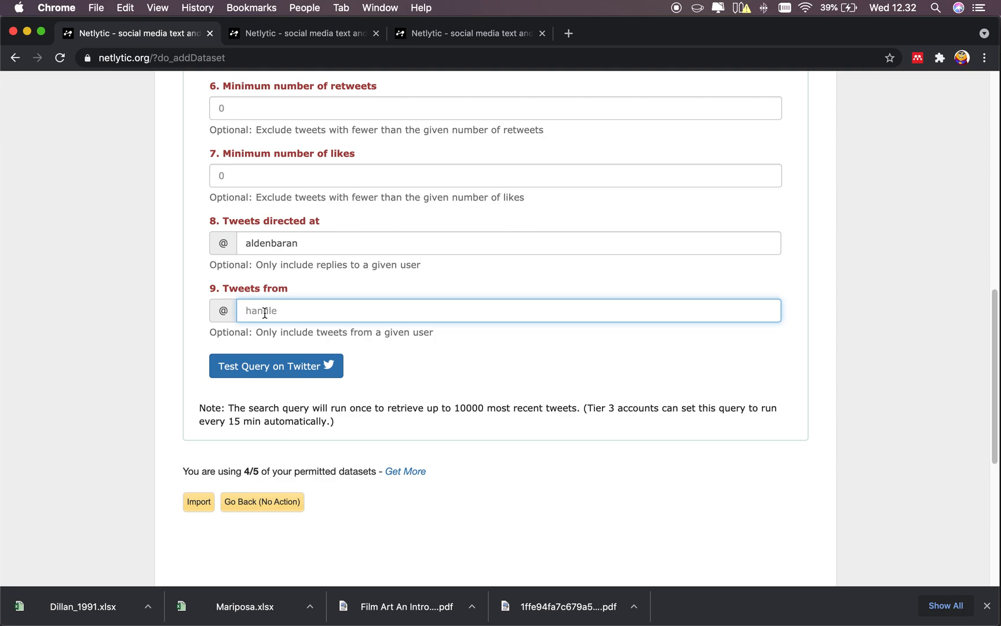
type("aldebaran")
Step: Clear the handles from both the tweets-from and tweets-directed-at filters
left_click(315, 309)
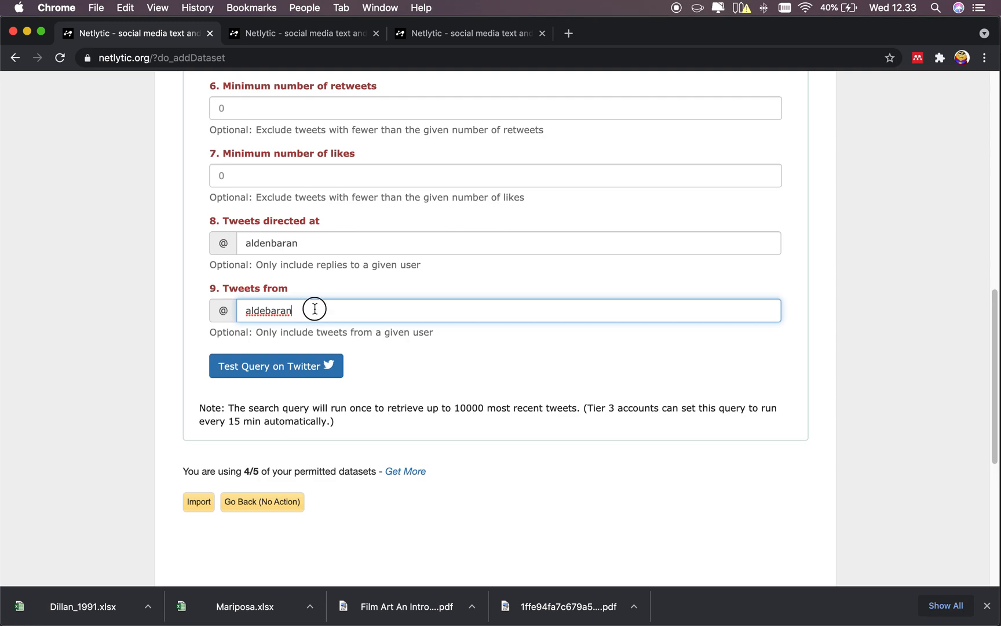
left_click(308, 313)
left_click_drag(308, 313, 238, 311)
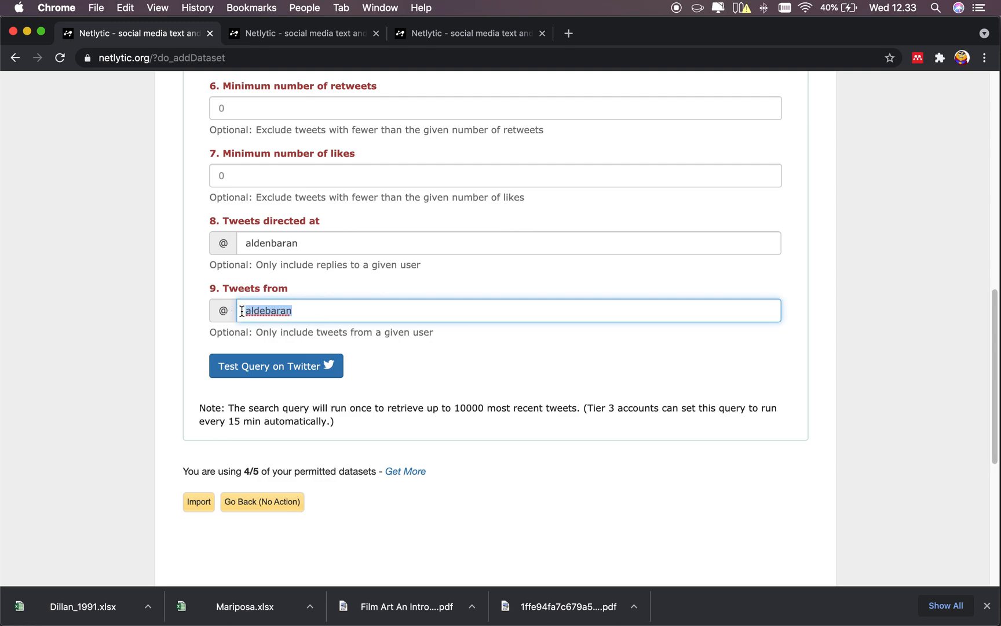
key("BackSpace")
left_click_drag(300, 243, 246, 244)
key("BackSpace")
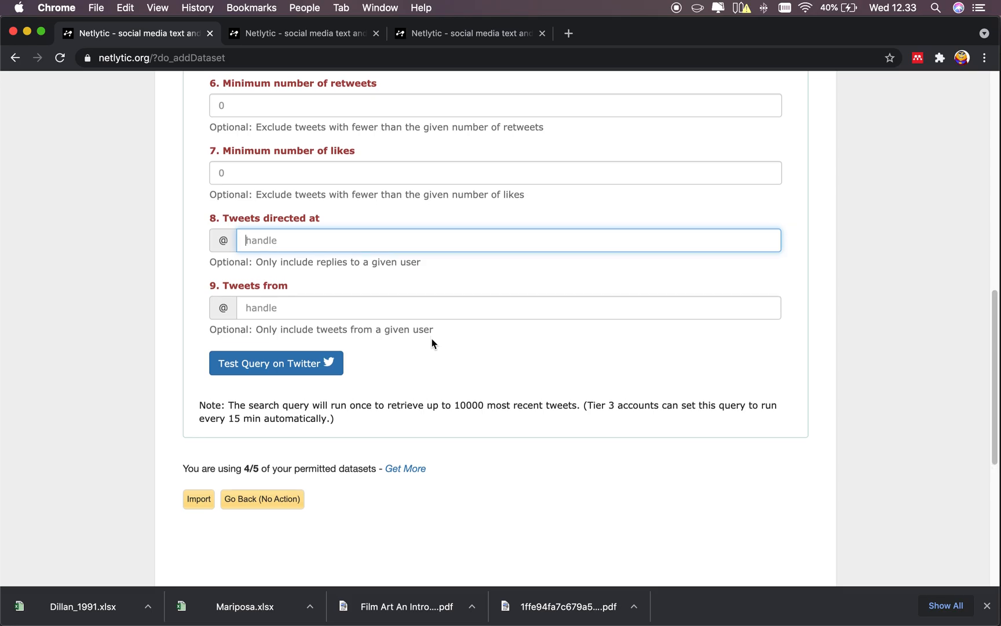
Step: Look over the dataset's filters, test the query on Twitter, and return to the Netlytic form
scroll(421, 356, "up", 10)
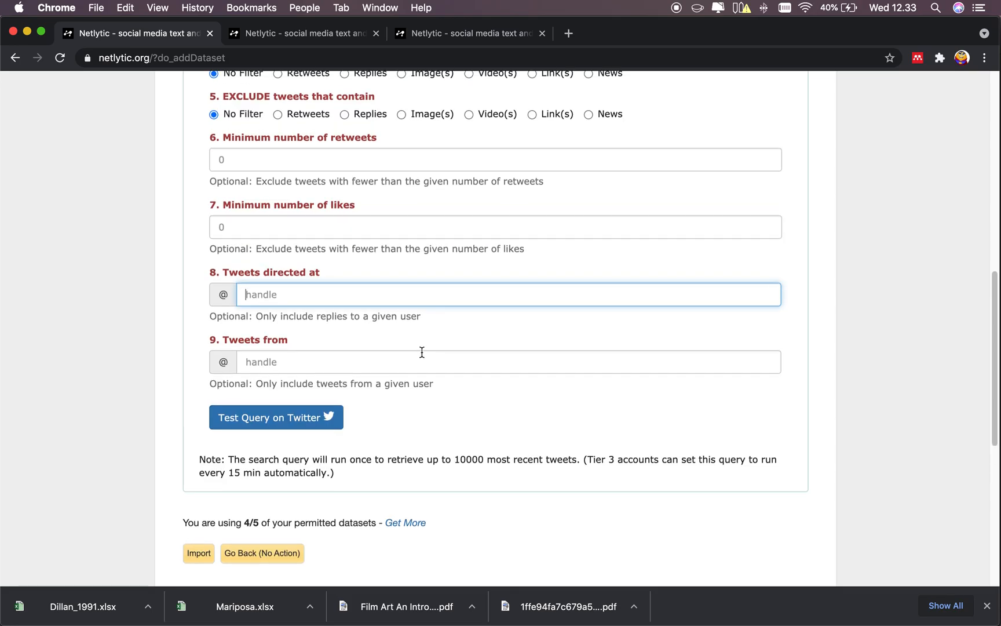
scroll(402, 318, "down", 5)
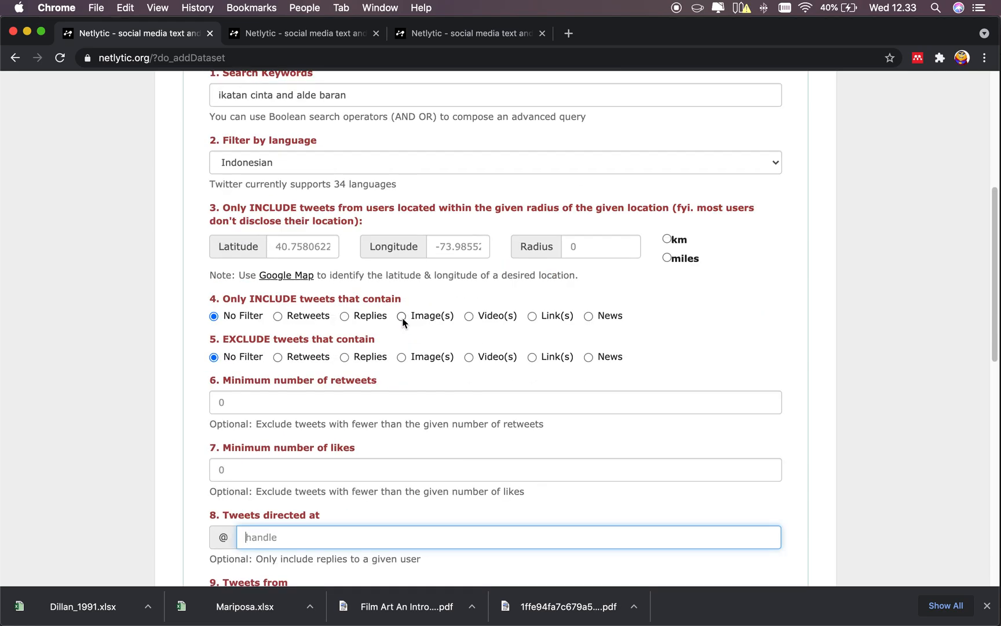
scroll(402, 318, "down", 3)
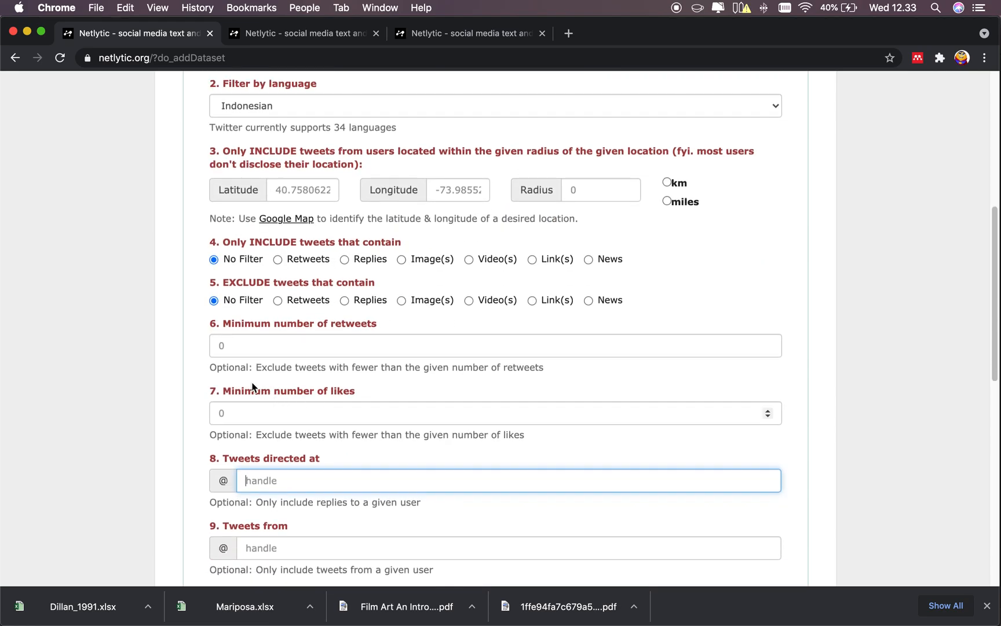
scroll(260, 431, "down", 3)
scroll(269, 430, "down", 2)
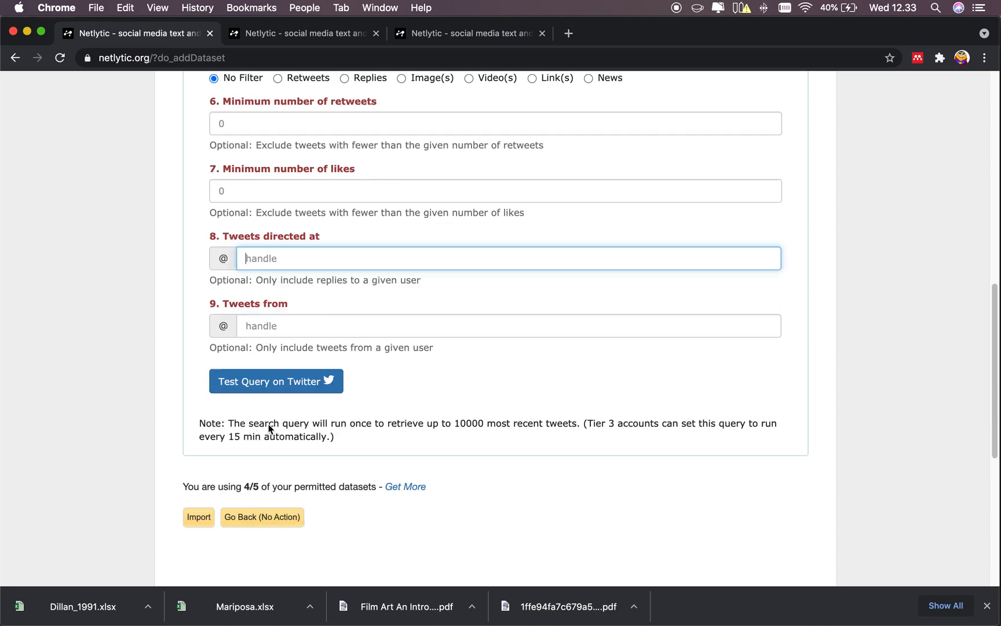
left_click(306, 382)
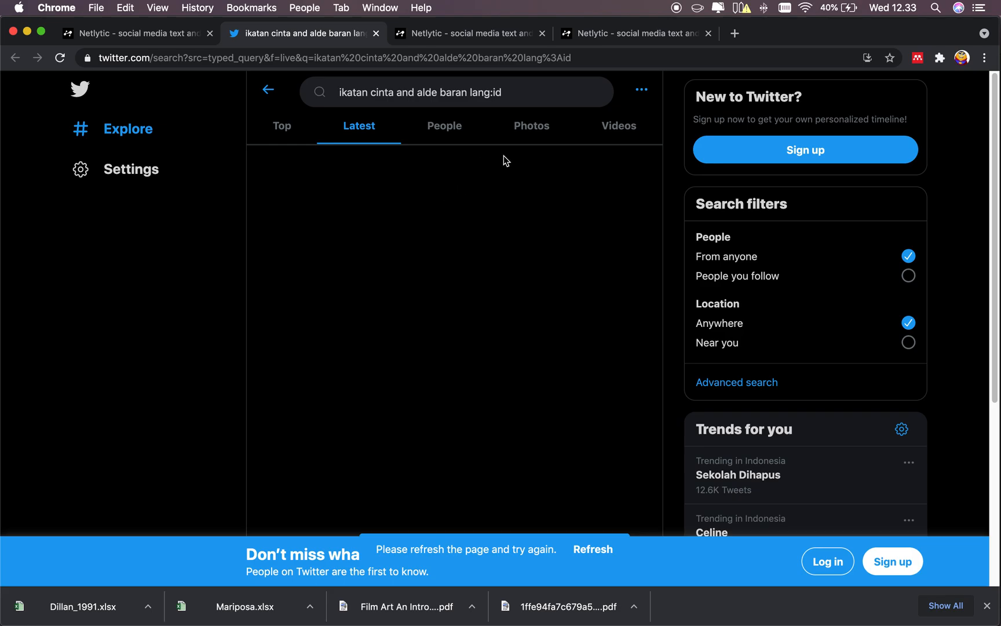
left_click(165, 40)
Step: Shorten the search keywords to "ikatan cinta" by removing the "and alde baran" part
scroll(398, 304, "up", 10)
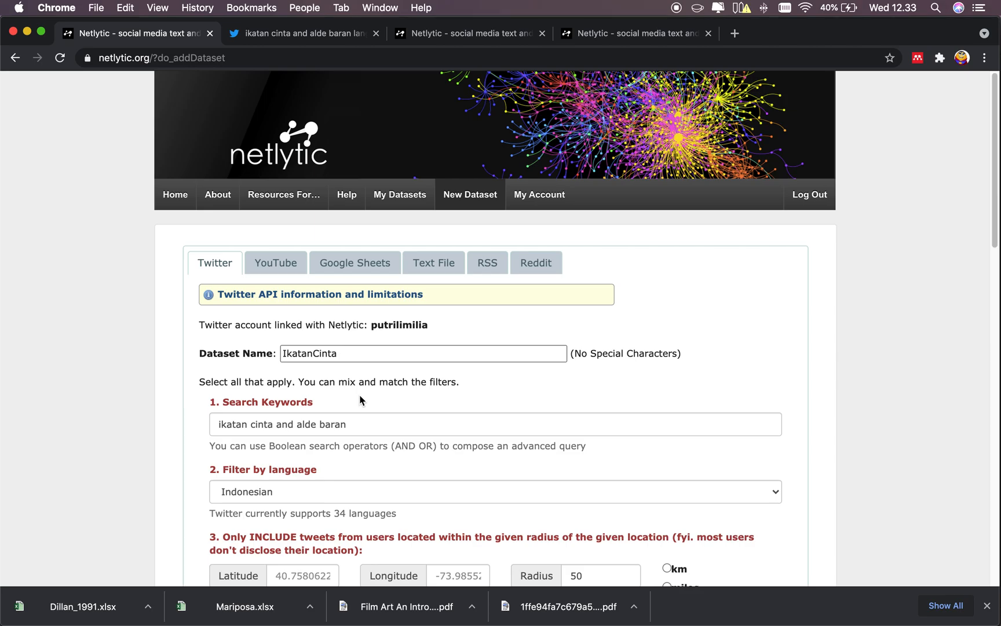
scroll(363, 402, "down", 4)
left_click_drag(347, 212, 275, 212)
key("BackSpace")
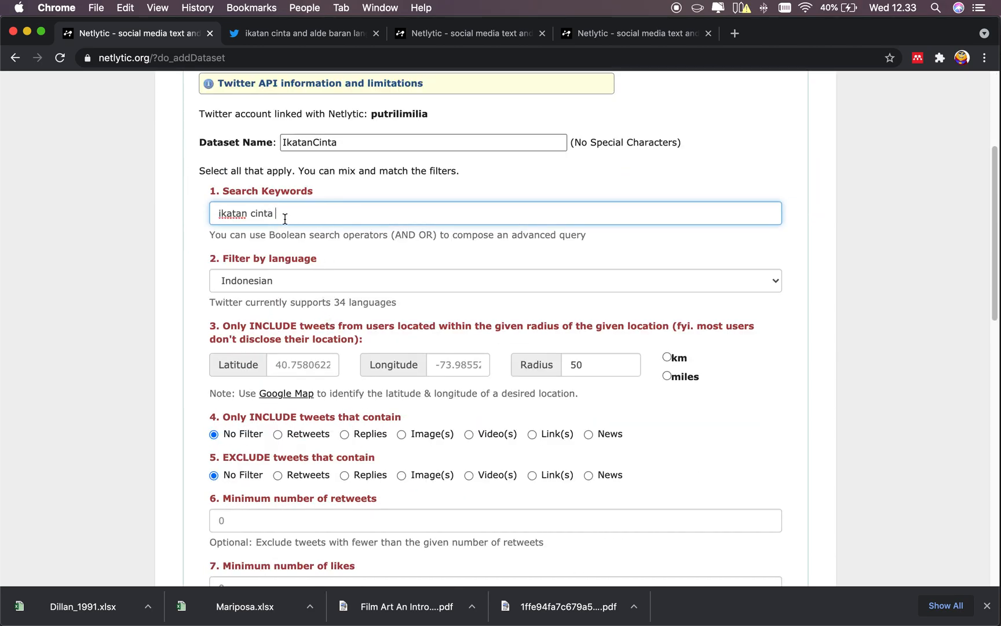
Step: Test the shortened "ikatan cinta" query on Twitter and return to the Netlytic form
scroll(376, 261, "down", 5)
left_click(262, 486)
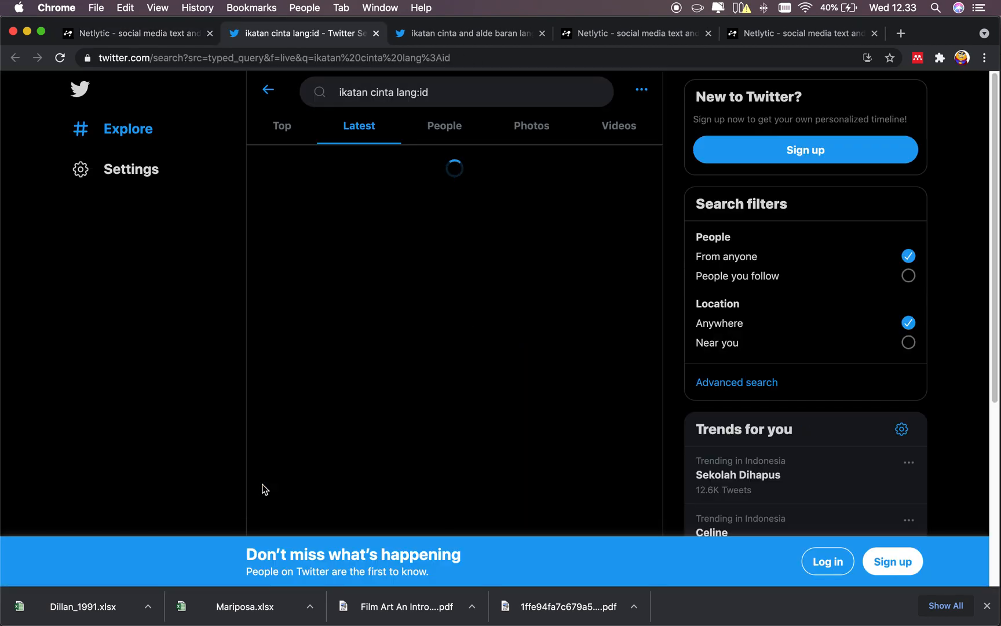
left_click(167, 36)
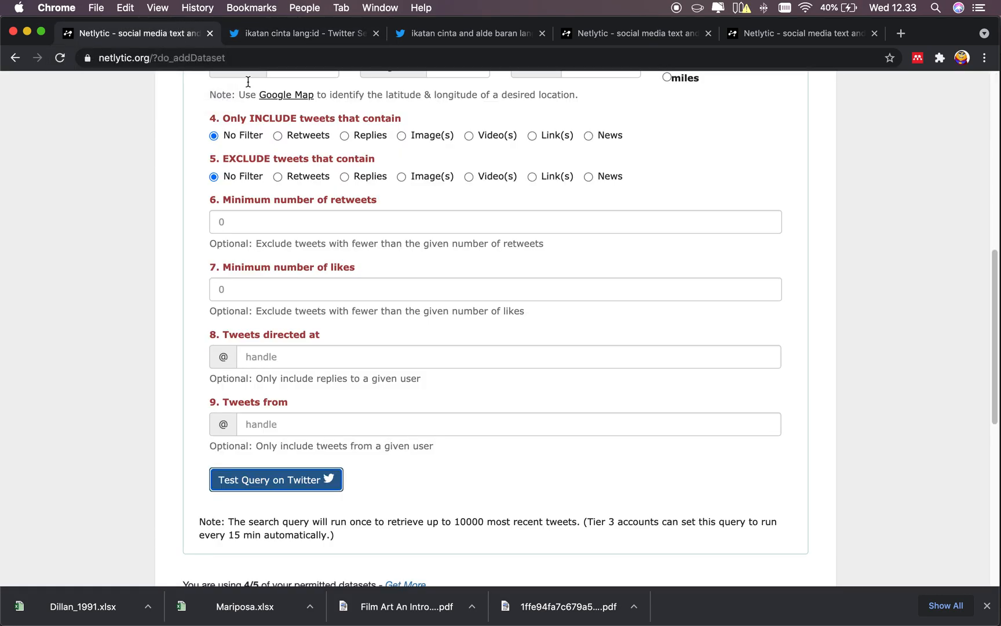
Step: Import the "ikatan cinta" tweets into the IkatanCinta dataset and continue to its preview
scroll(365, 246, "up", 5)
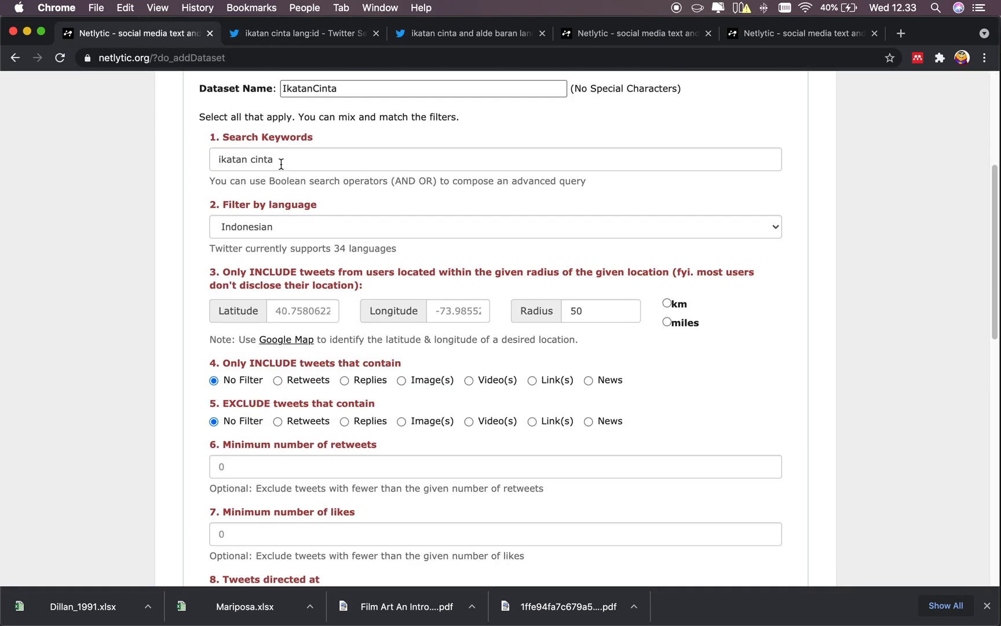
scroll(441, 365, "down", 10)
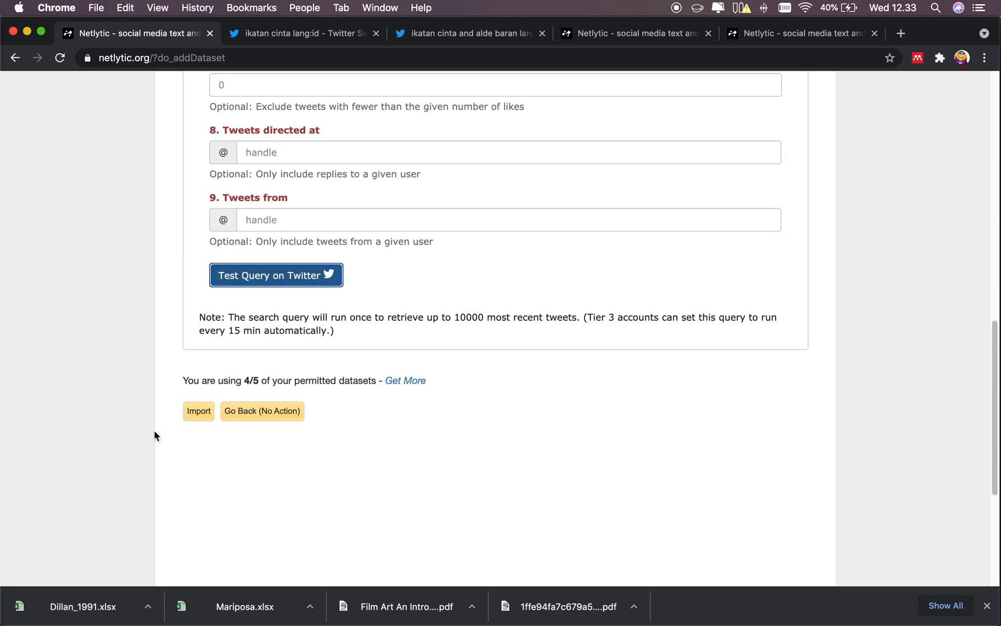
left_click(198, 413)
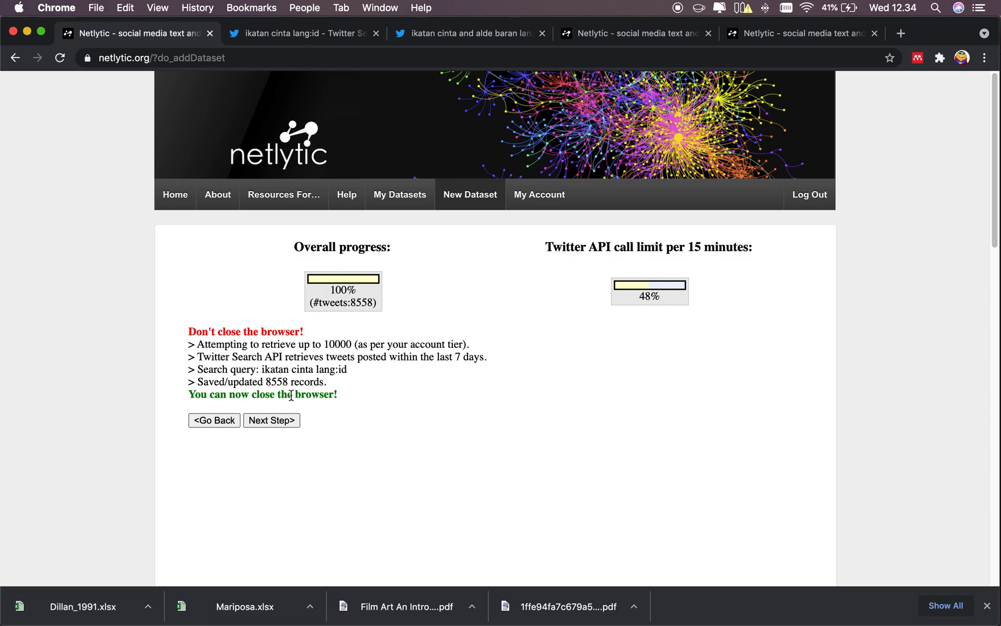
left_click(284, 426)
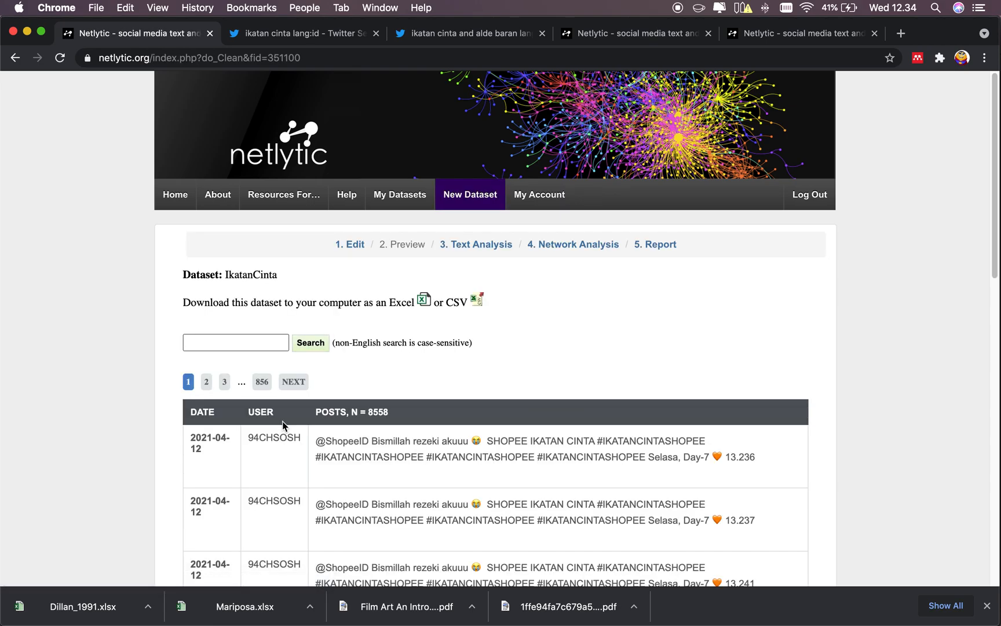
Step: Look through the collected posts on the first and second pages of the IkatanCinta dataset preview
scroll(431, 478, "down", 4)
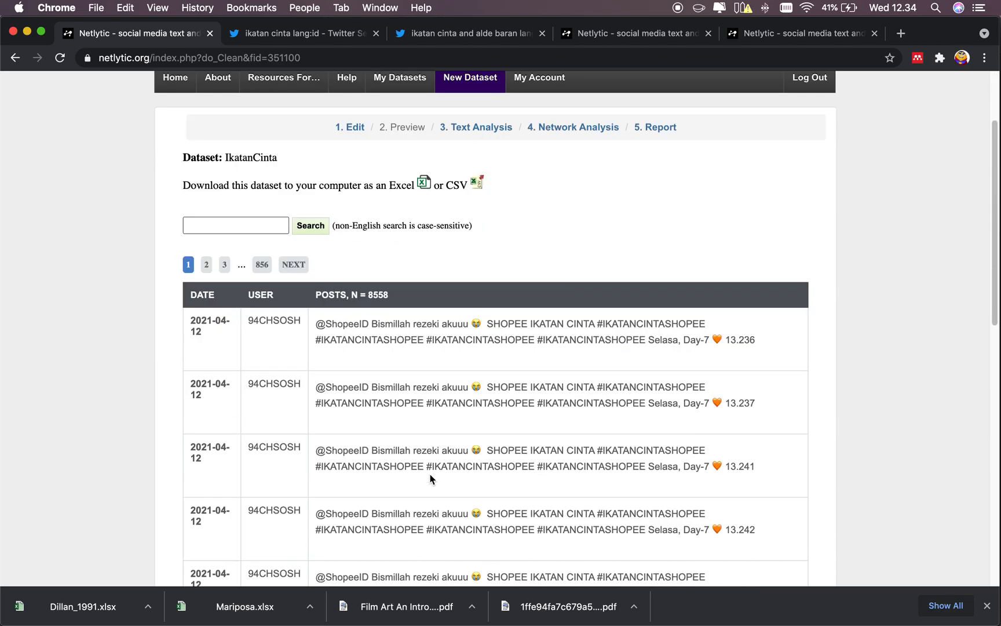
scroll(430, 479, "down", 3)
scroll(429, 476, "down", 4)
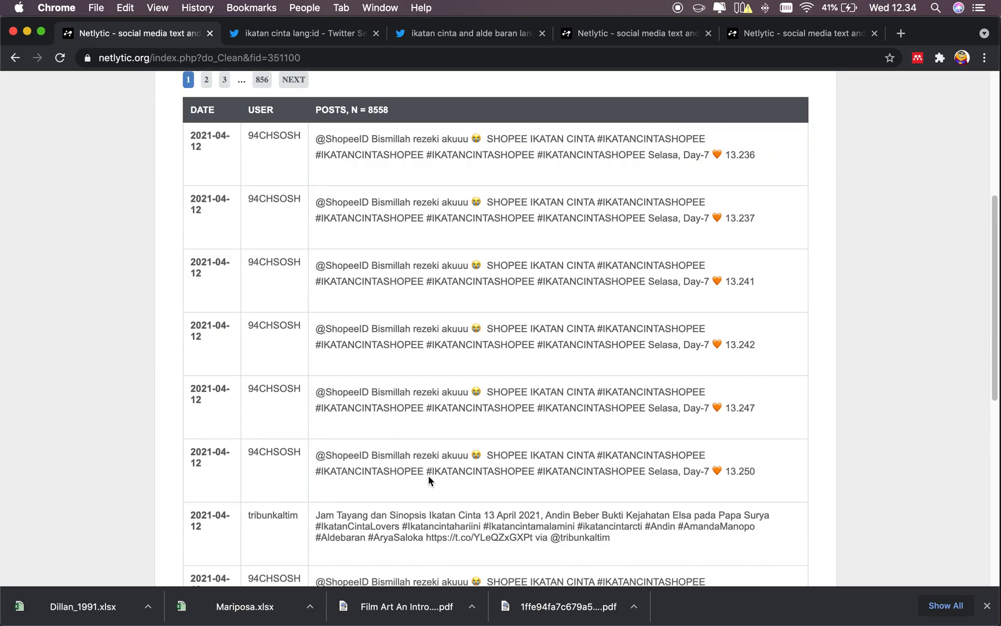
scroll(429, 477, "down", 9)
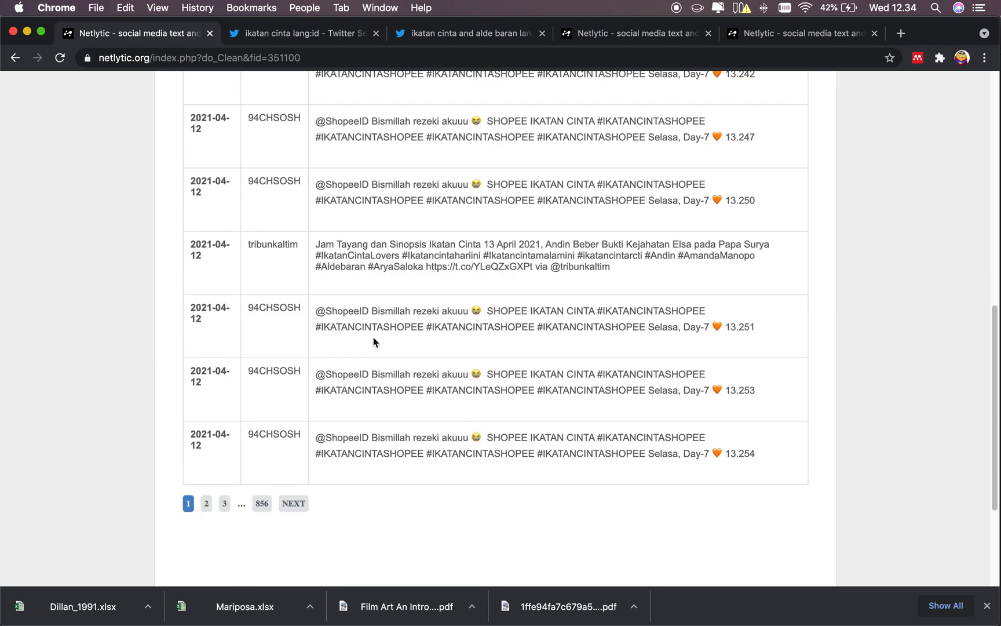
scroll(390, 356, "up", 1)
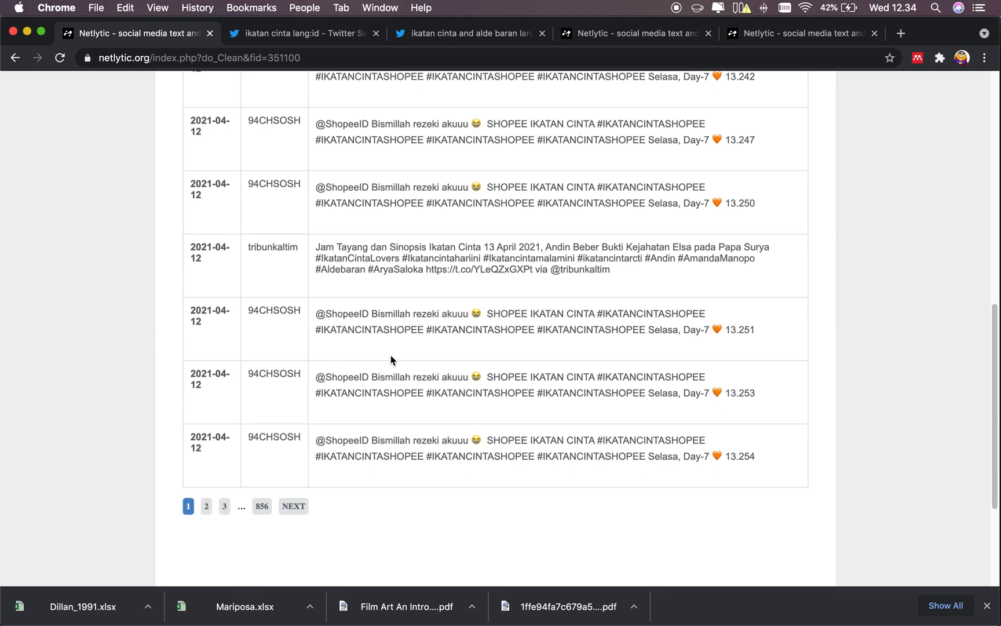
left_click(206, 508)
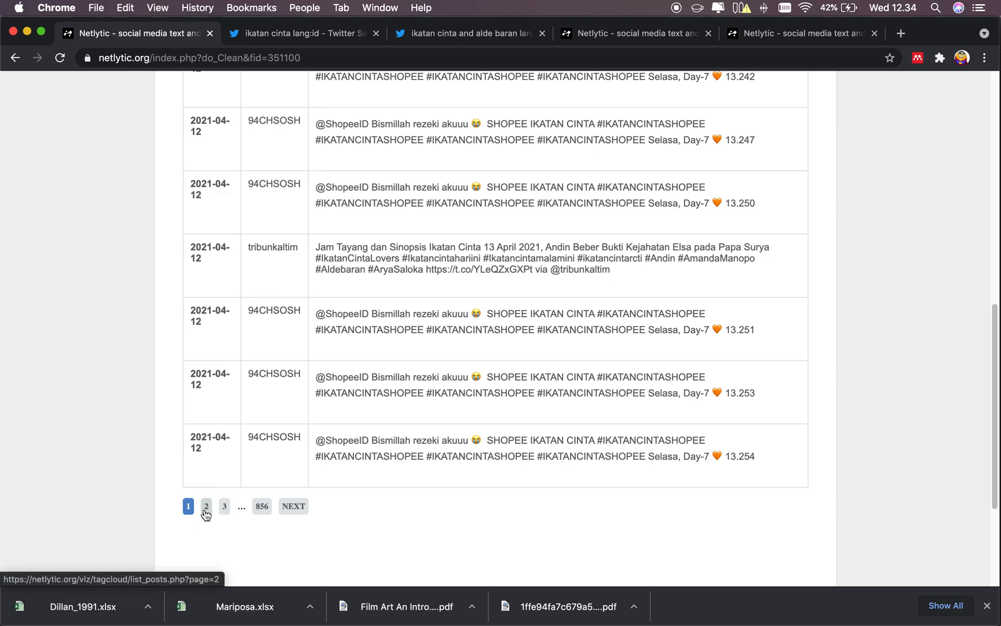
scroll(356, 445, "down", 4)
scroll(356, 445, "up", 2)
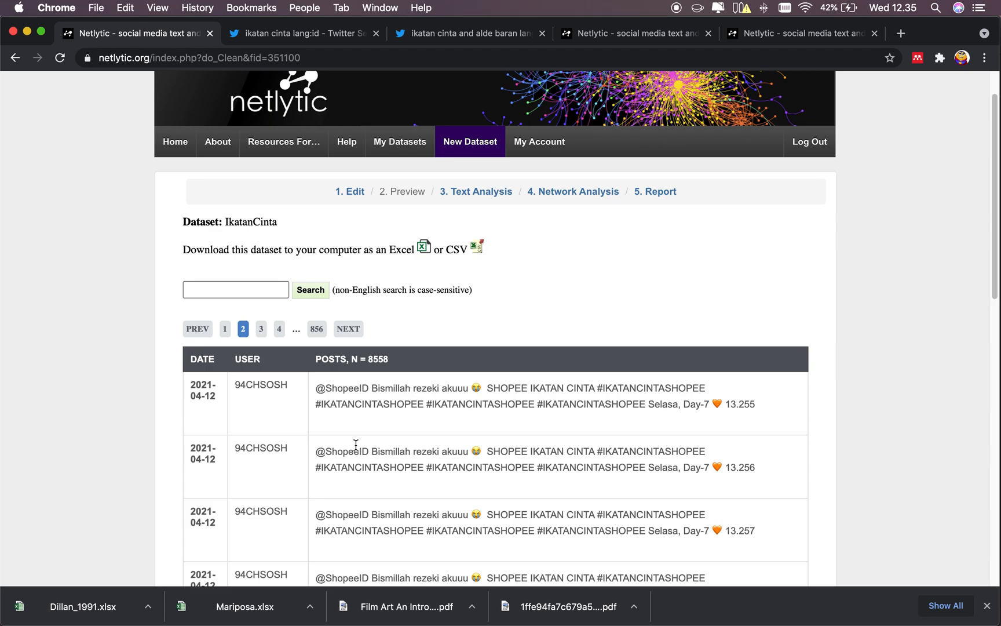
scroll(356, 444, "up", 1)
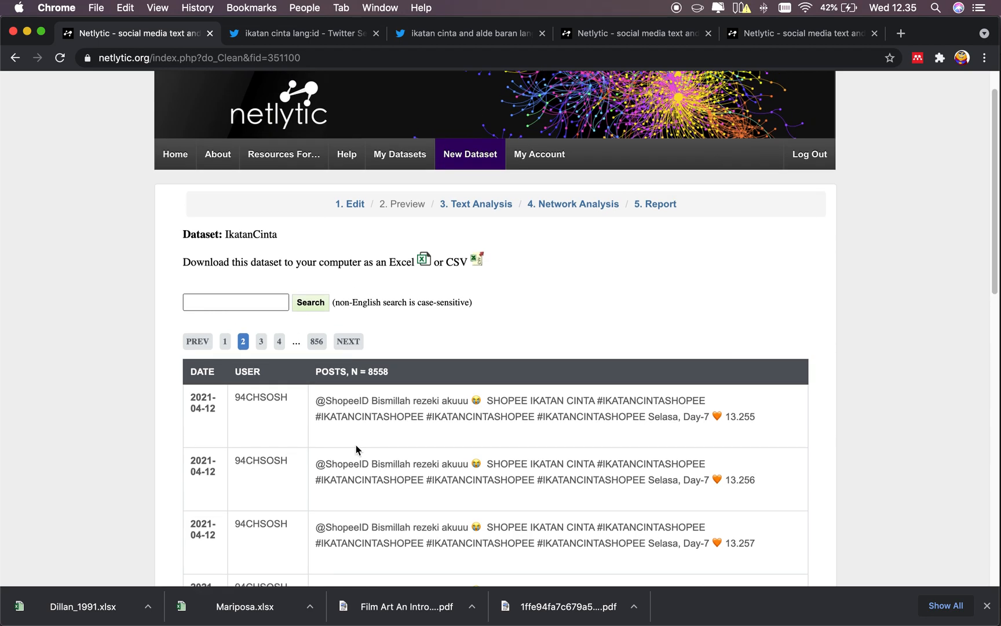
scroll(355, 445, "up", 2)
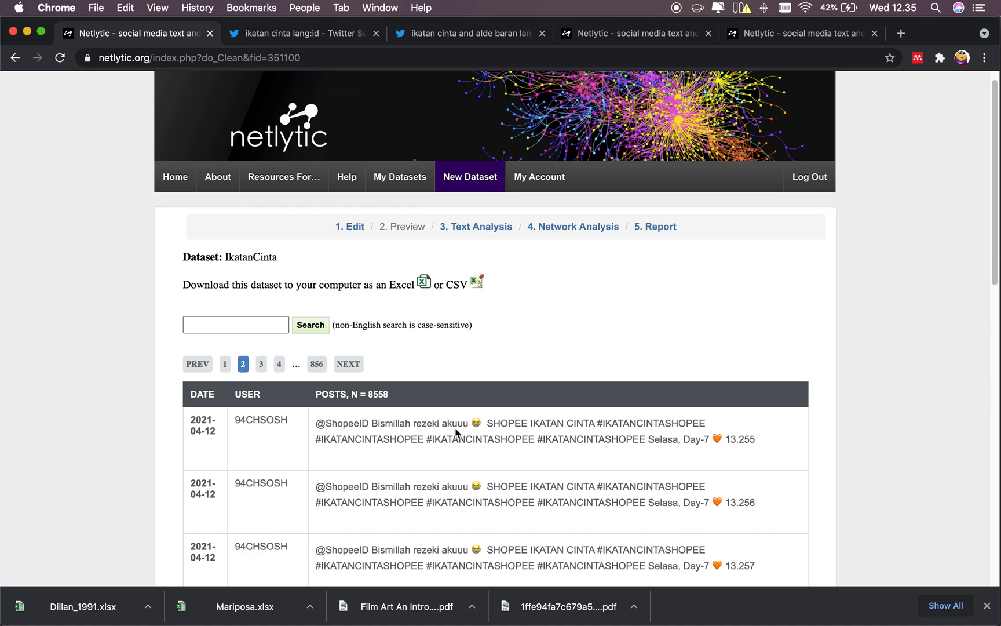
scroll(456, 432, "down", 1)
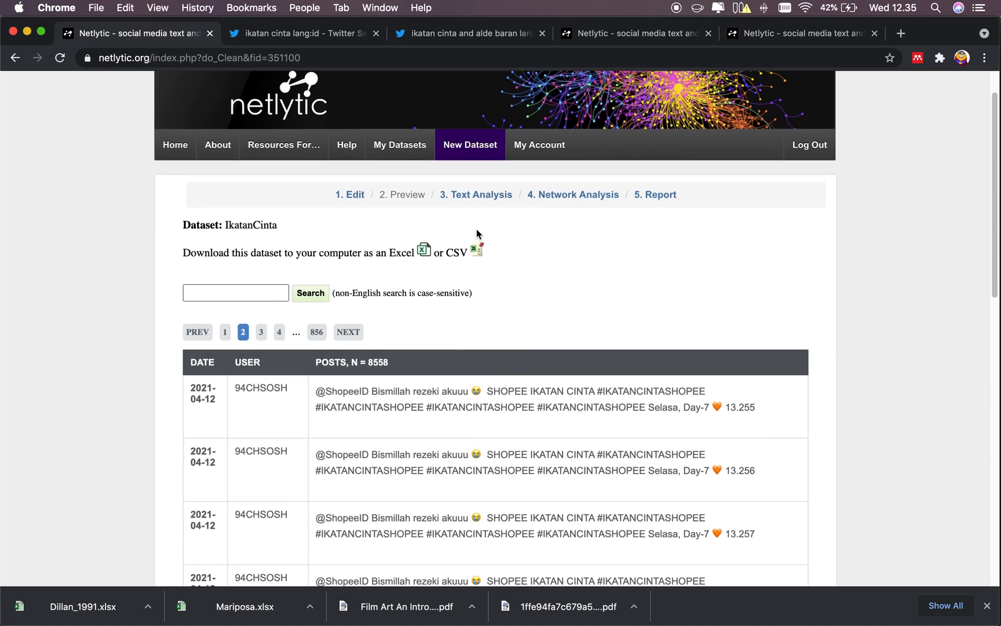
Step: Open the dataset's text analysis and look over the message-content field options of the Keyword Extractor
left_click(474, 195)
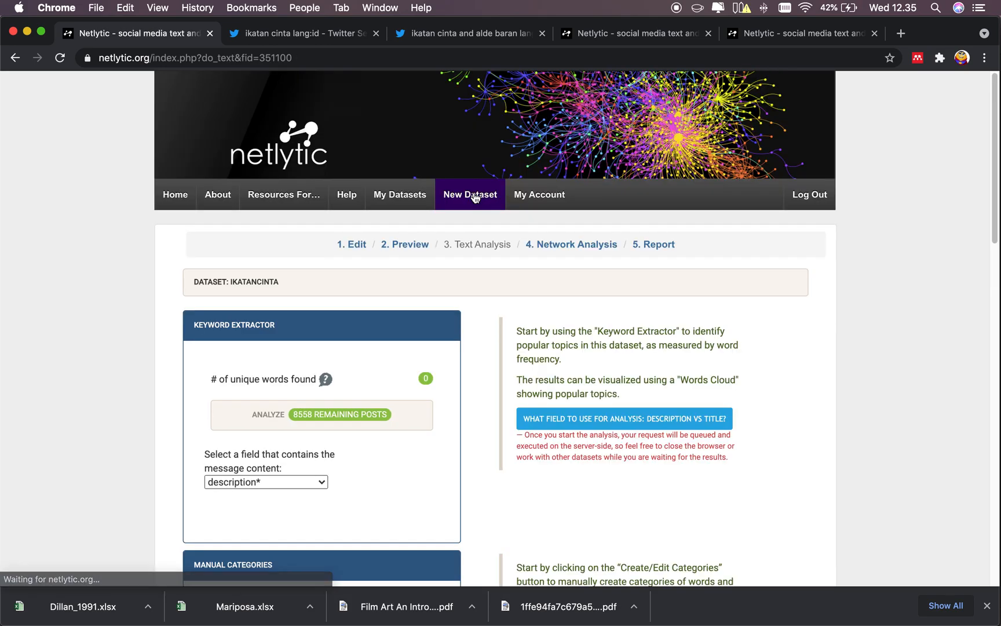
scroll(534, 394, "down", 5)
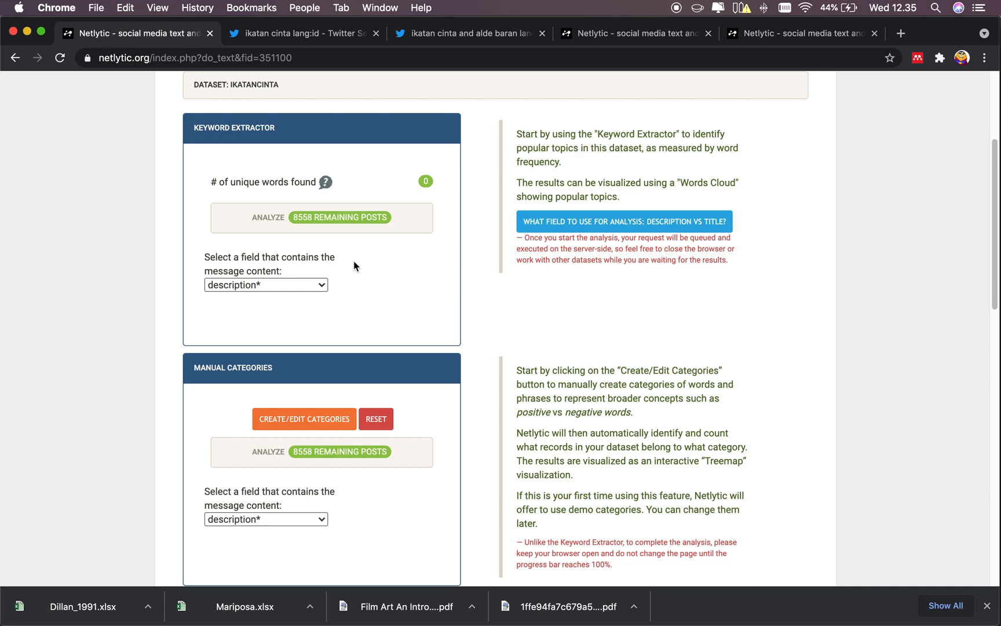
scroll(357, 271, "up", 2)
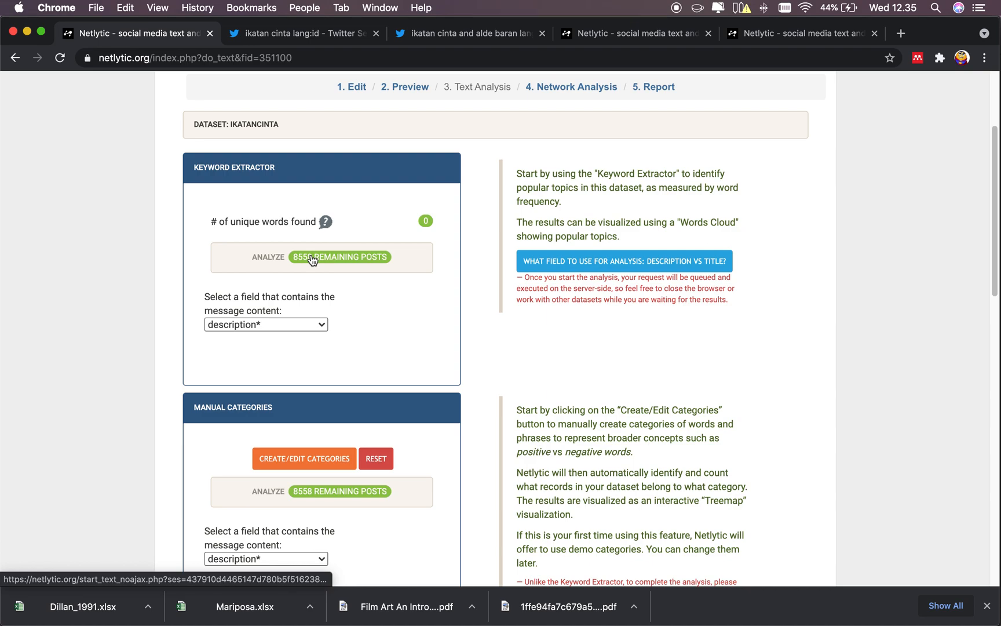
left_click(323, 326)
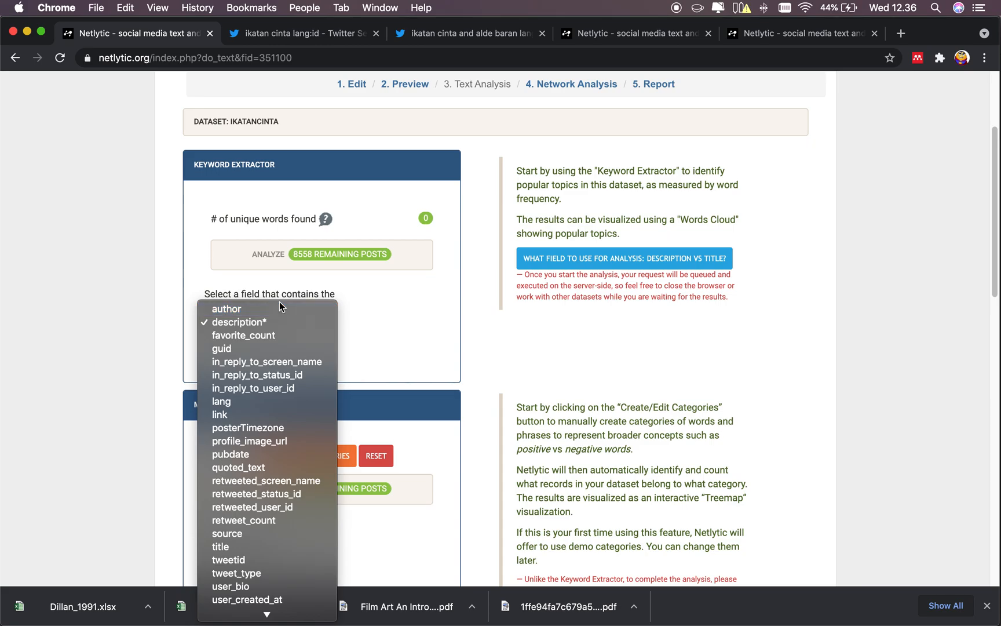
left_click(368, 308)
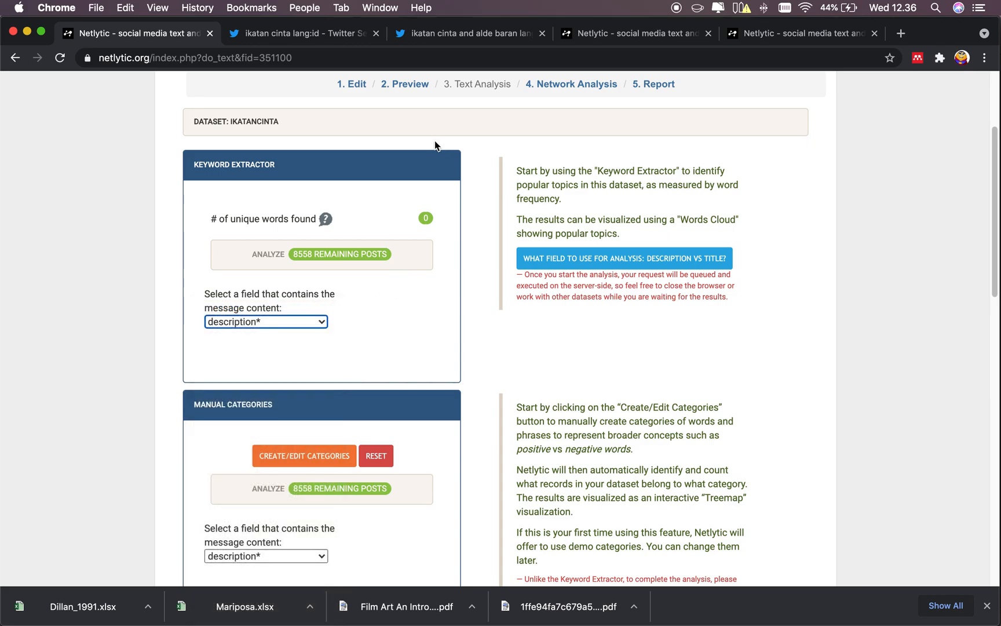
Step: Download the dataset from its preview as an Excel file, return to text analysis, and open IkatanCinta.xlsx in Excel
left_click(405, 85)
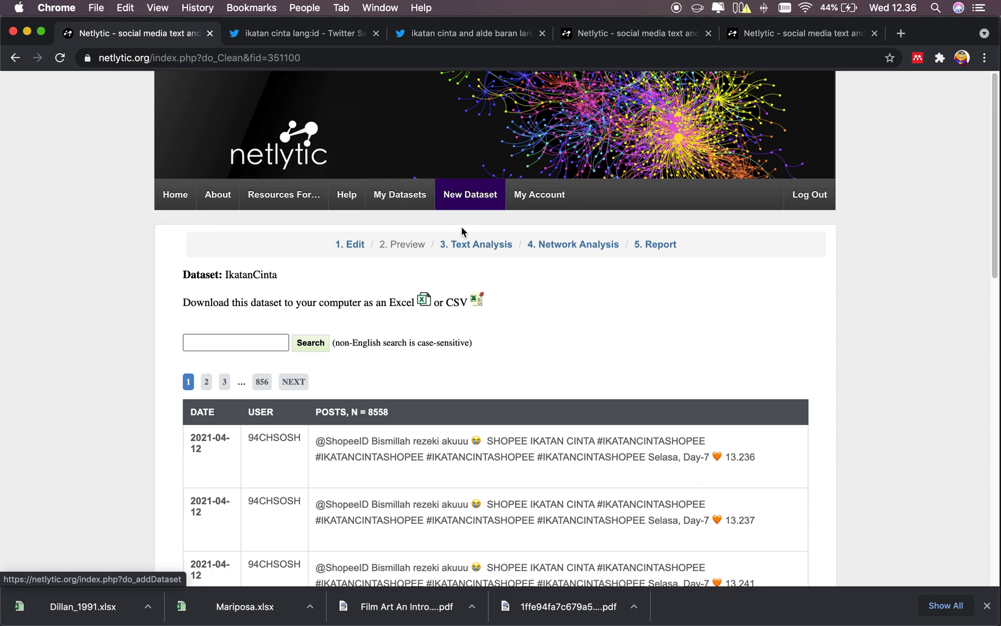
left_click(423, 299)
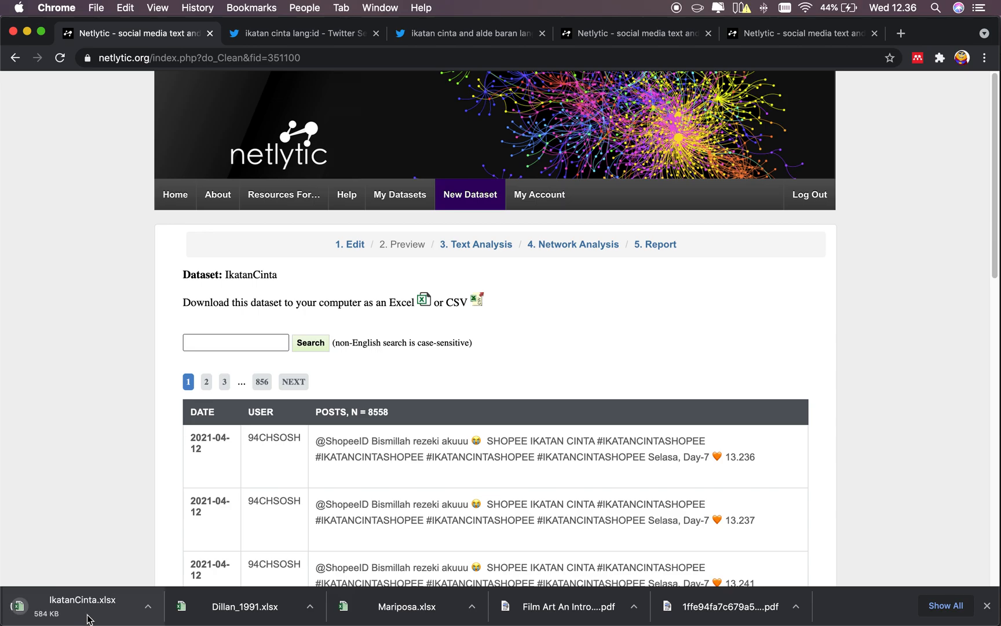
left_click(491, 249)
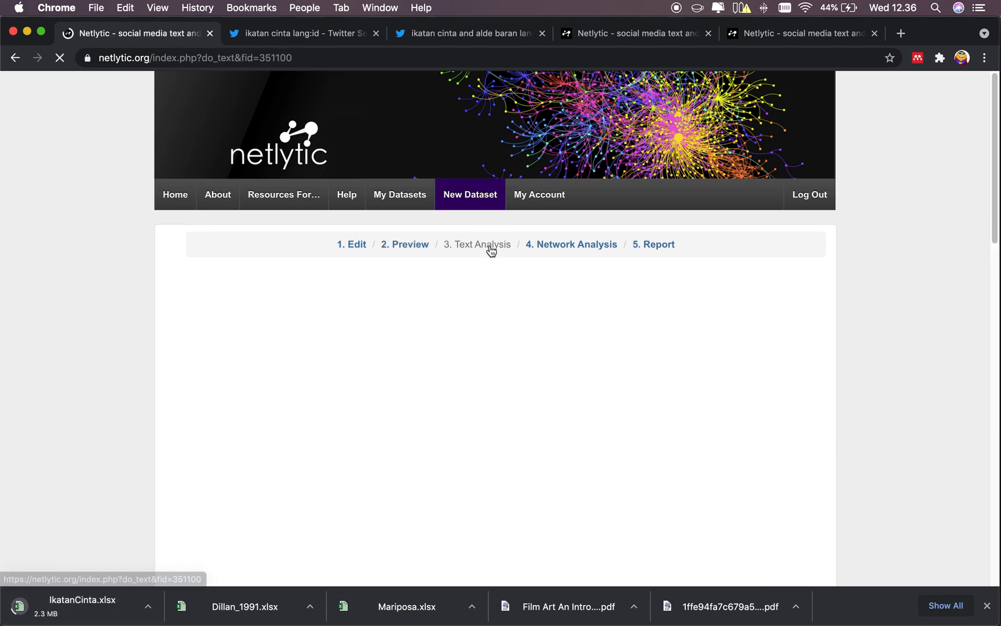
left_click(56, 615)
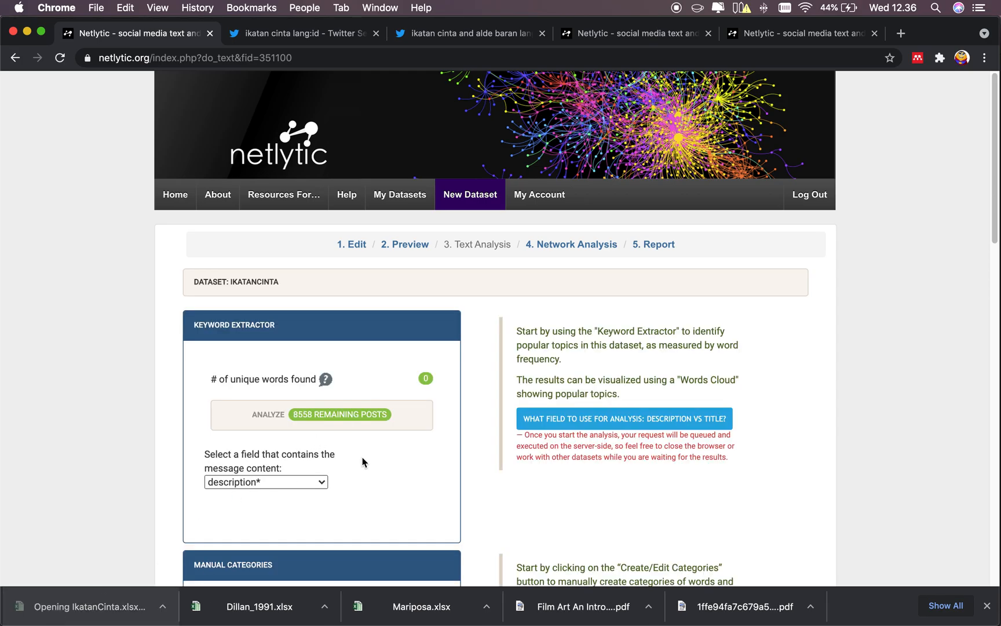
scroll(363, 463, "down", 2)
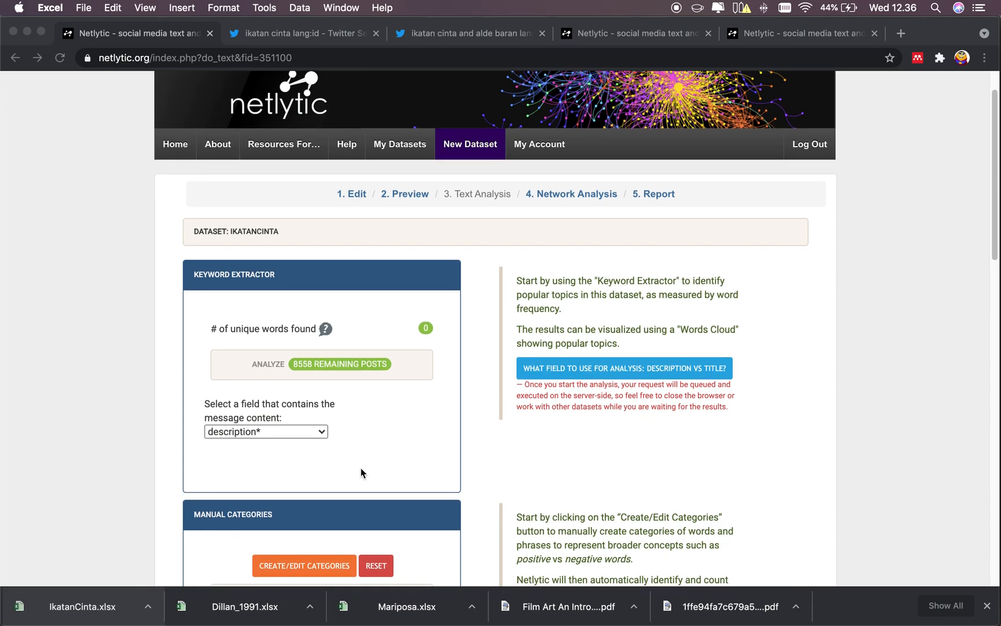
scroll(373, 459, "down", 1)
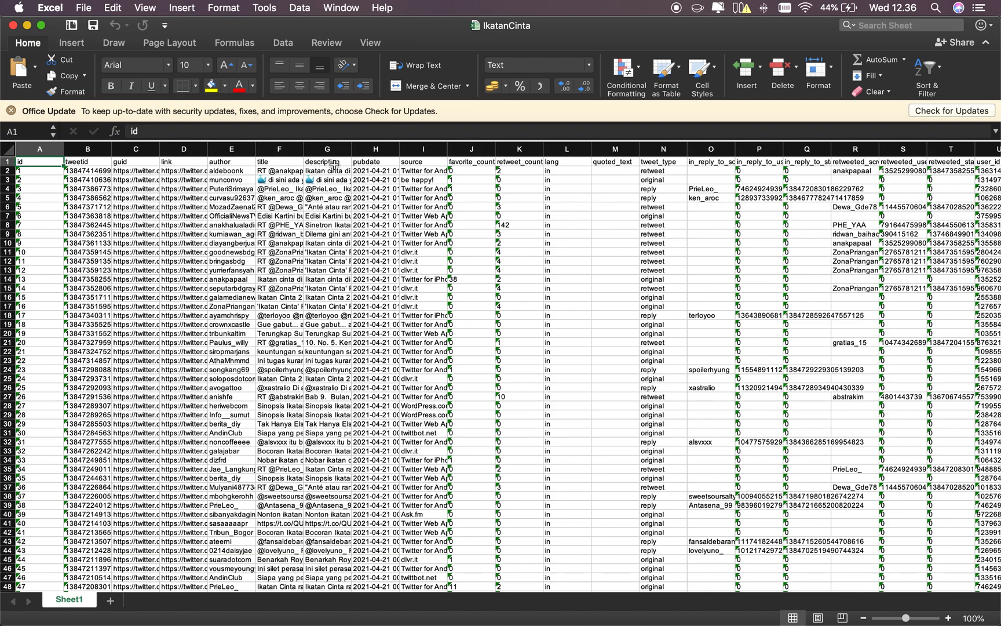
Step: Widen the description column in the IkatanCinta sheet, compare it with the title column, and switch back to Netlytic in Chrome
left_click_drag(351, 154, 536, 159)
left_click(436, 216)
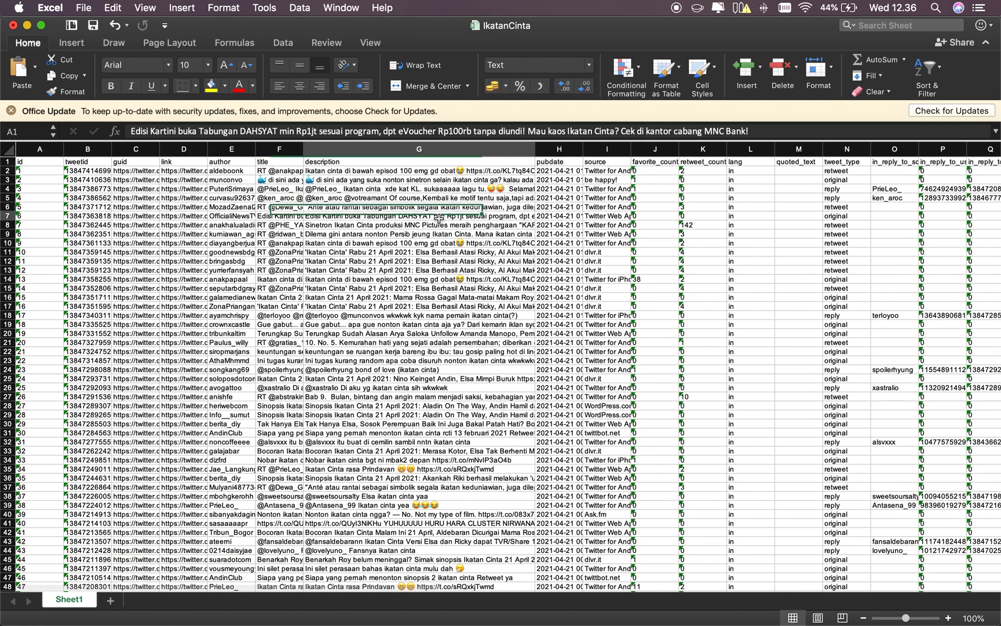
left_click(285, 161)
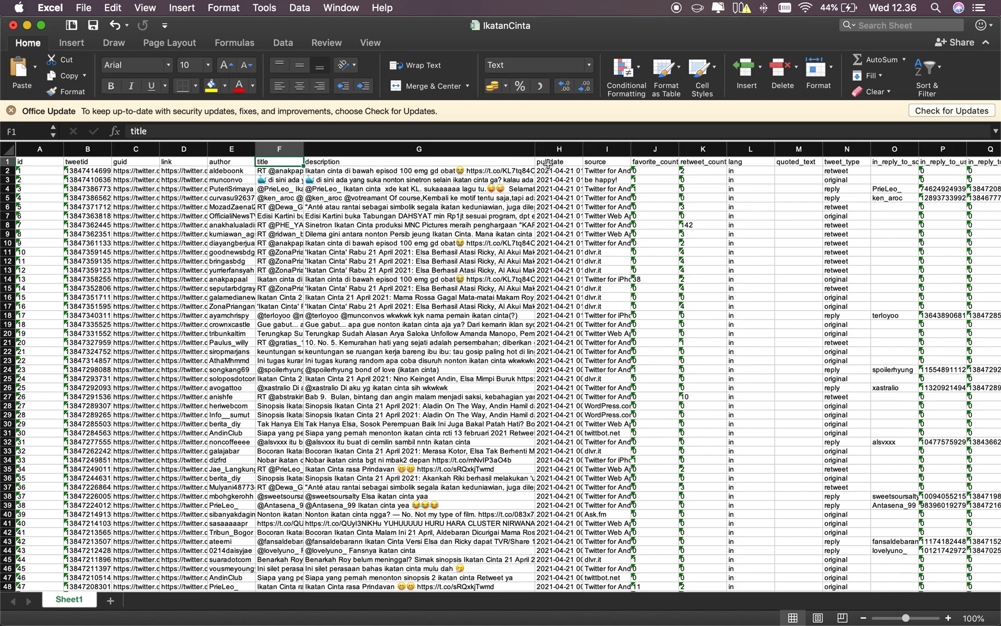
left_click(348, 7)
left_click(481, 212)
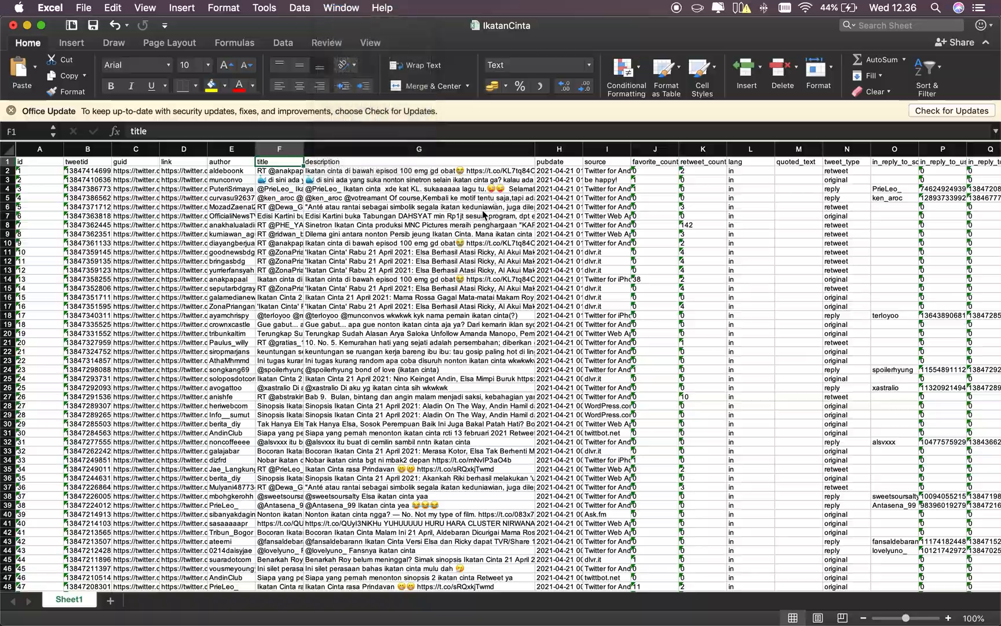
key("super+Tab")
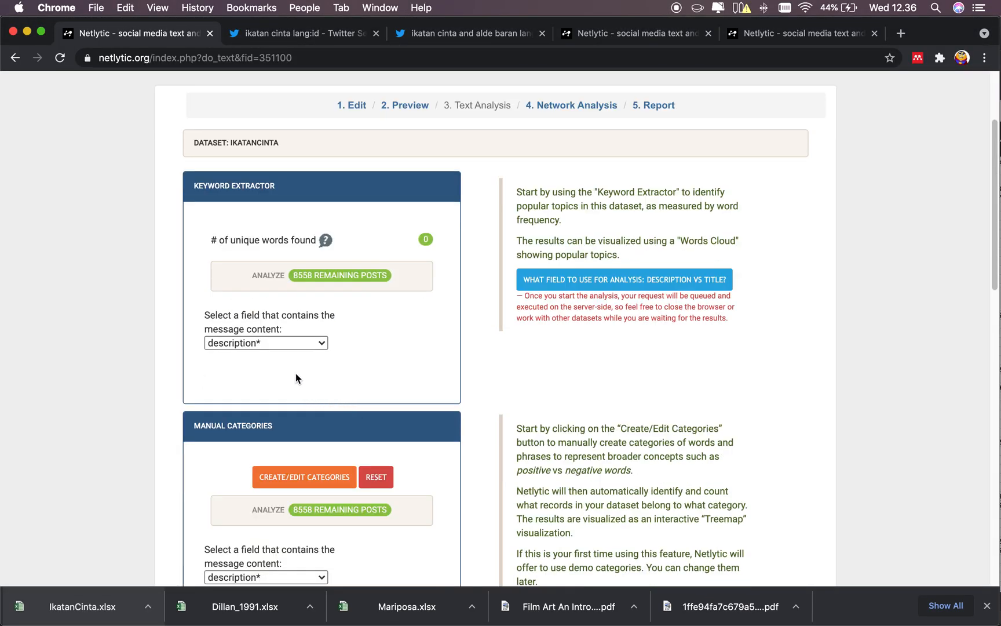
Step: Review the Keyword Extractor's message-content fields, keep description*, and start analyzing the dataset's posts
left_click(308, 343)
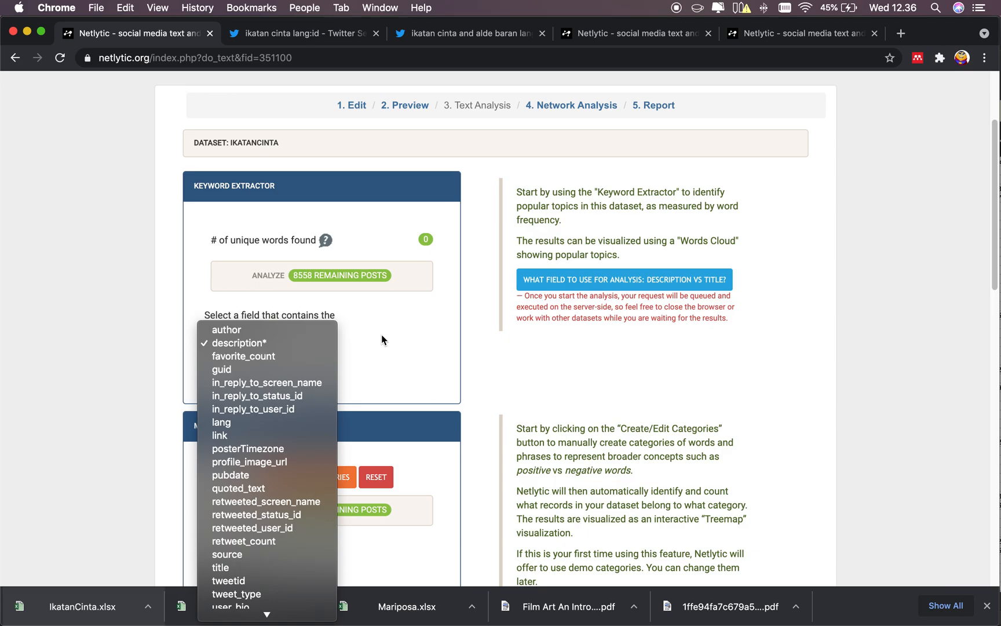
left_click(255, 341)
left_click(257, 335)
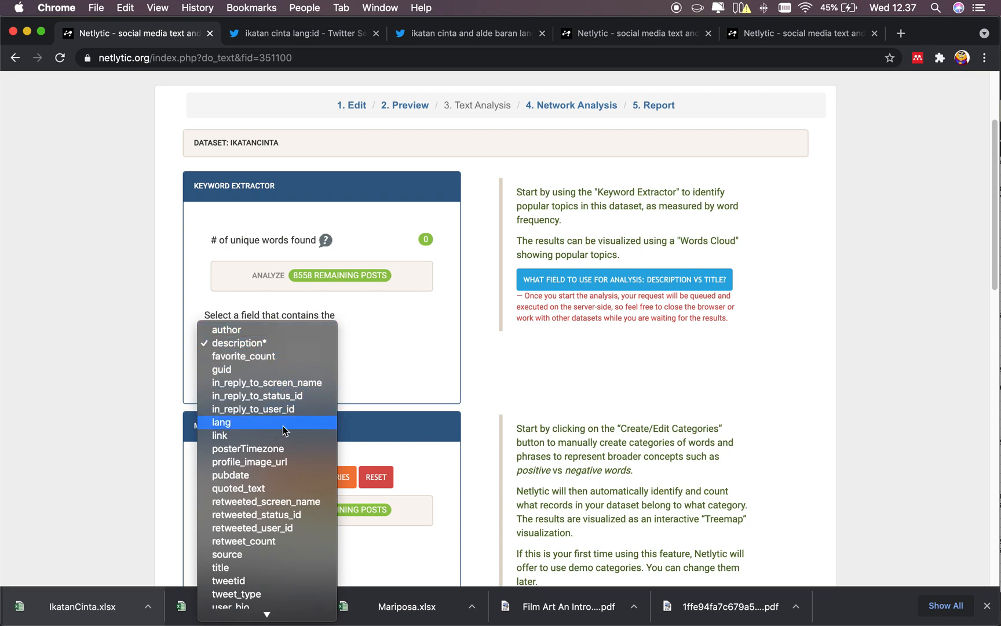
scroll(282, 427, "down", 2)
scroll(283, 427, "down", 5)
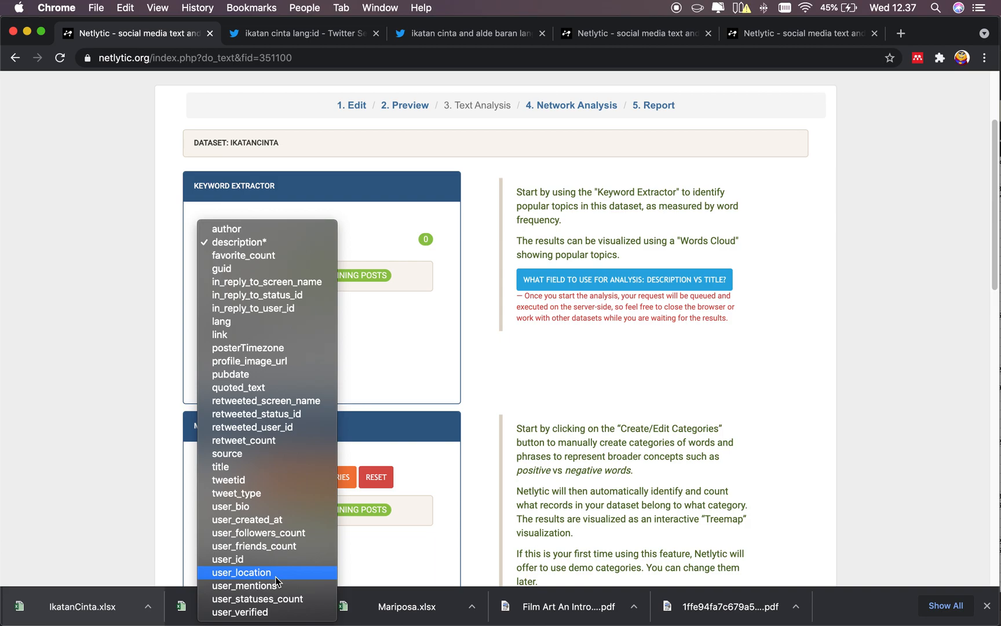
left_click(387, 344)
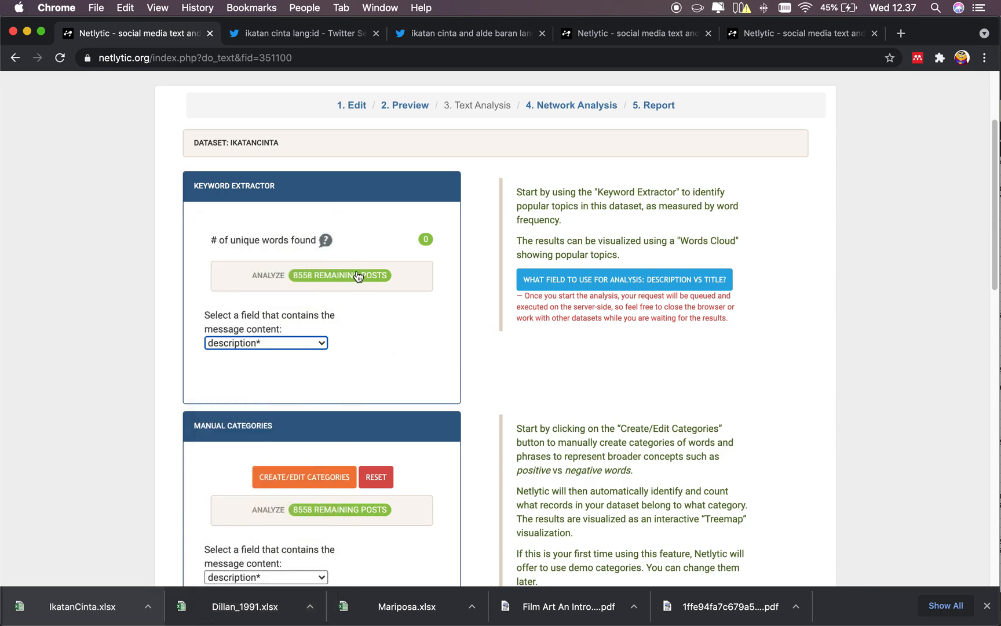
left_click(353, 279)
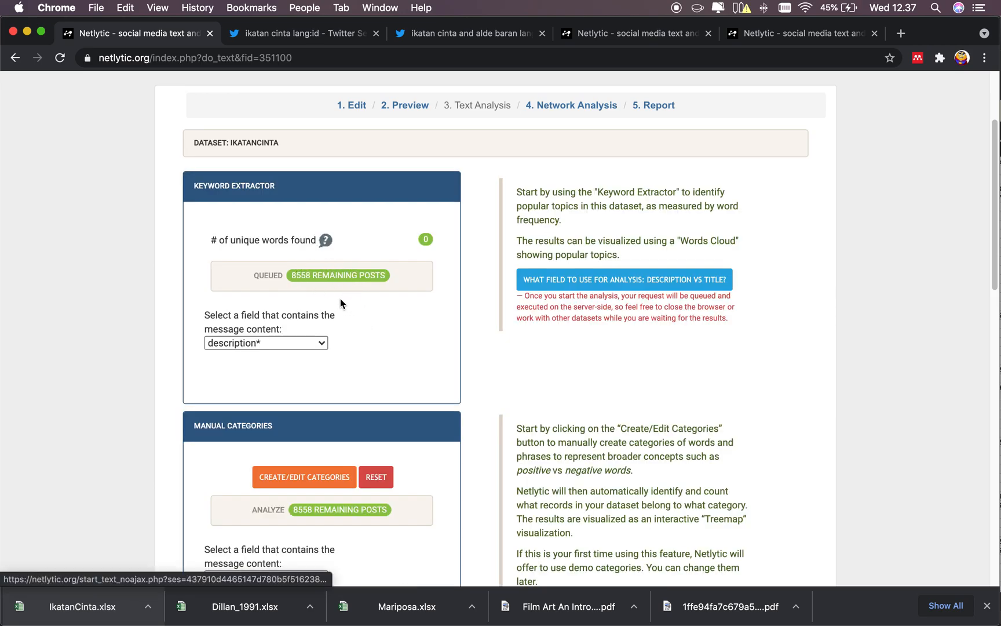
Step: Open the Manual Categories editor, review the demo categories and the terms under appearance, and close the editor
scroll(348, 363, "down", 3)
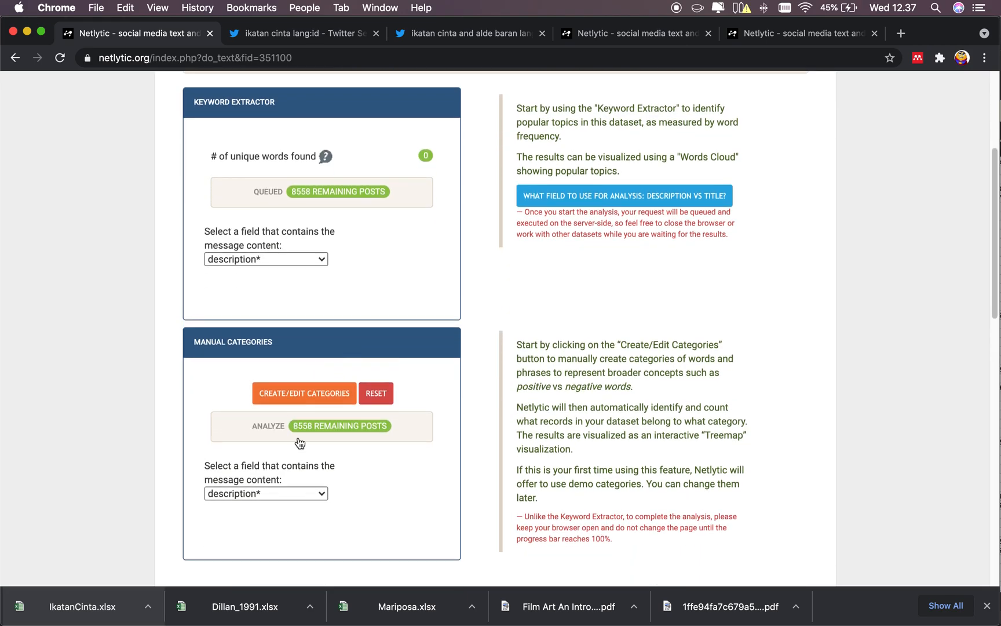
left_click(300, 394)
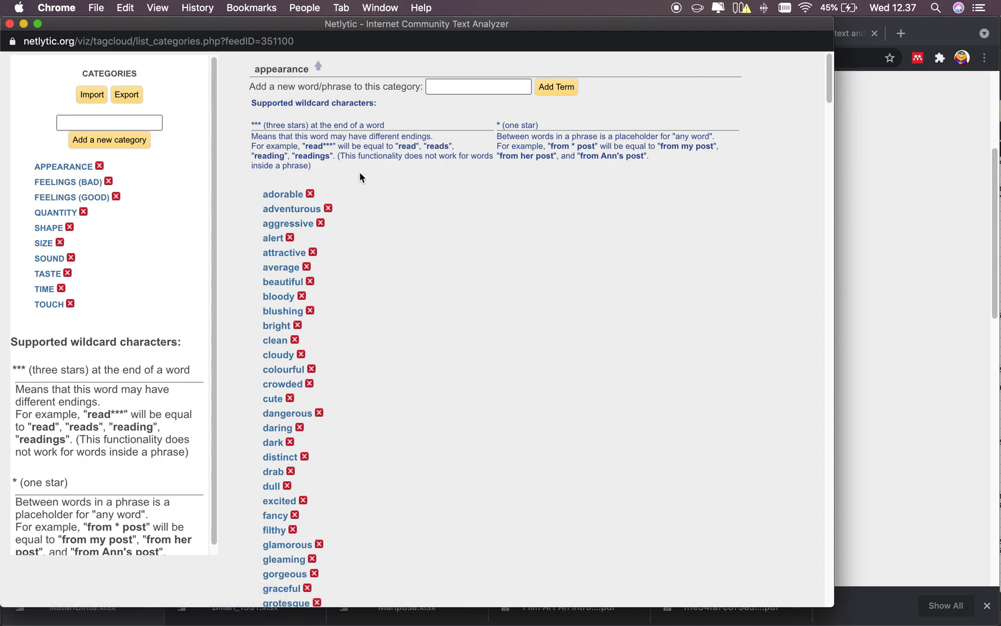
scroll(351, 392, "down", 5)
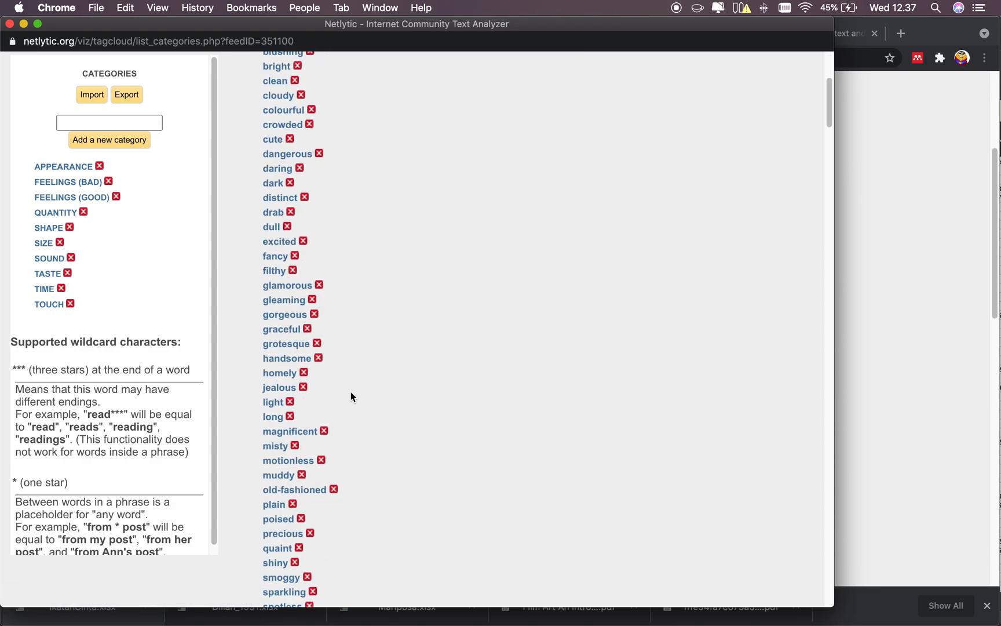
scroll(350, 391, "down", 10)
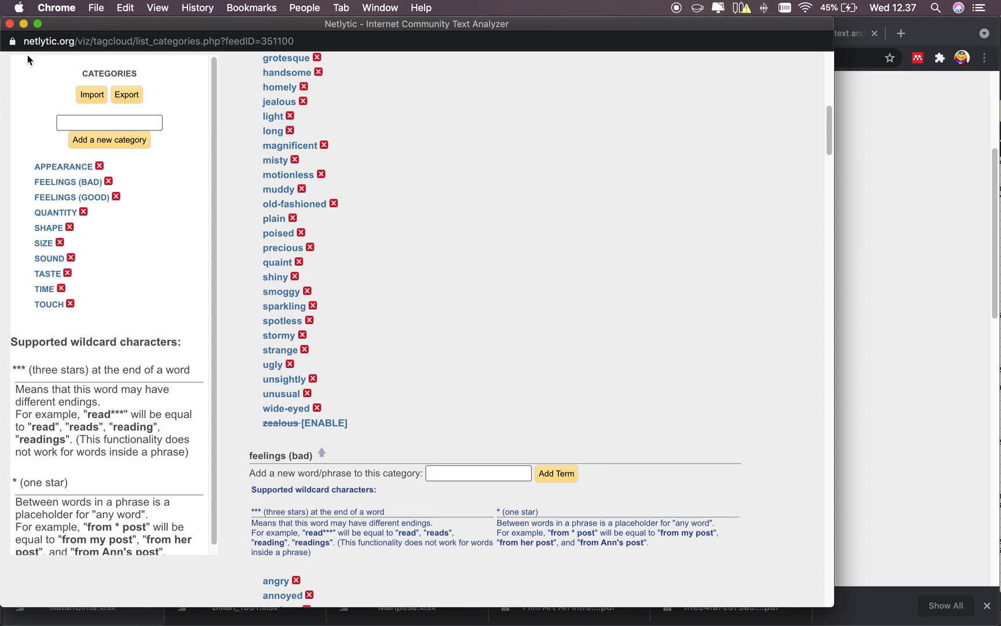
left_click(10, 23)
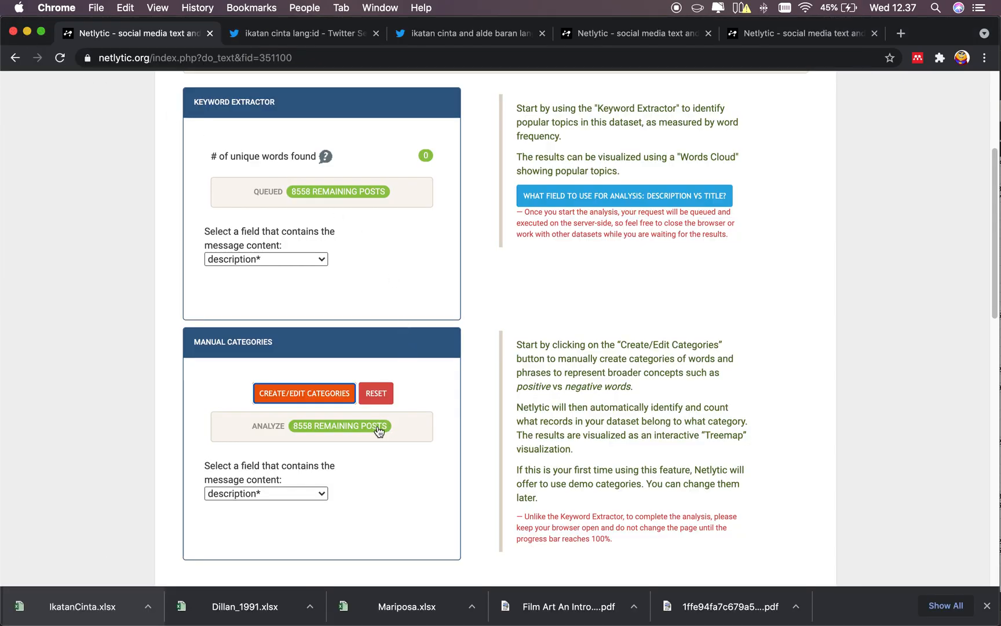
Step: Analyze the posts by manual categories using the description* field, and visualize the Keyword Extractor results as a words cloud
left_click(357, 433)
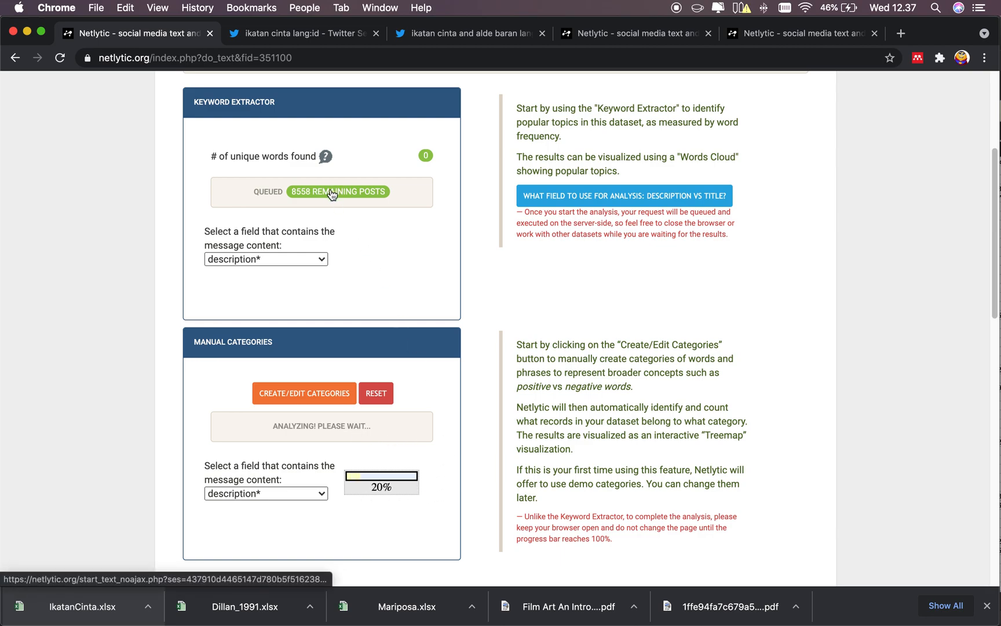
left_click(349, 190)
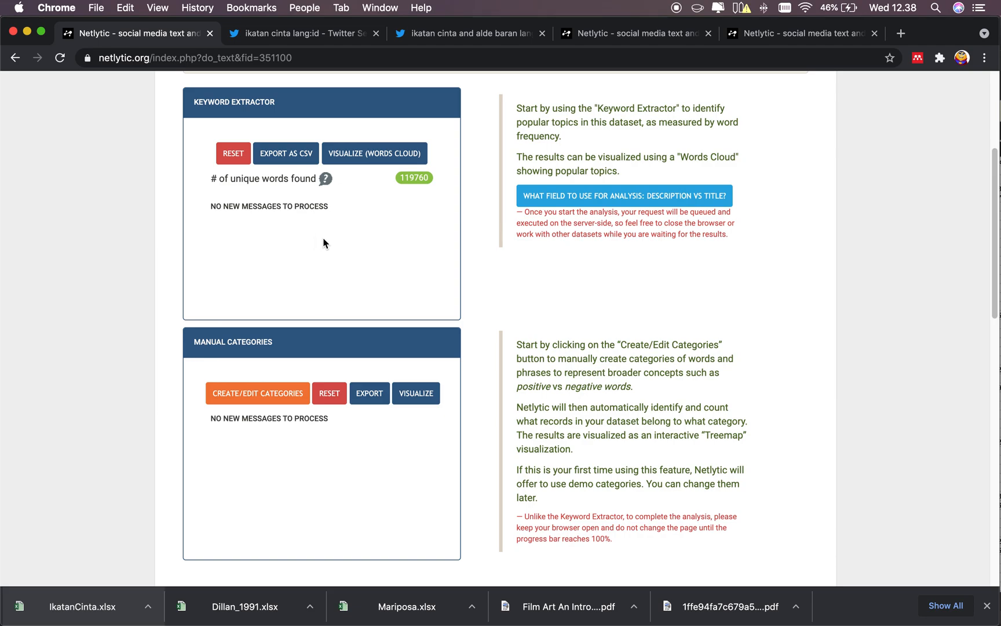
scroll(328, 241, "up", 2)
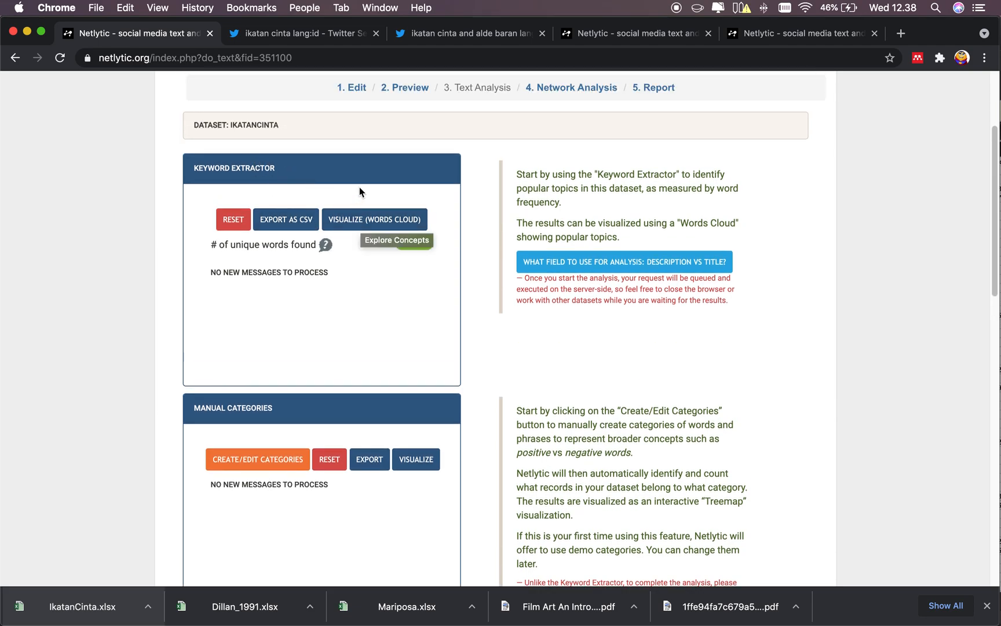
left_click(369, 223)
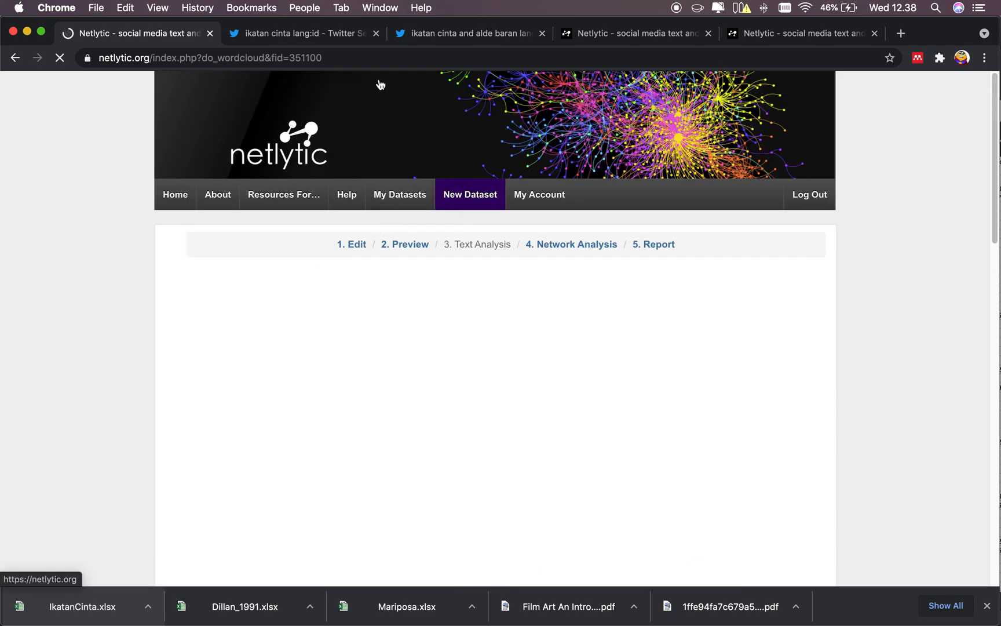
Step: Close the two Twitter search tabs and look over the top 30 words in the IkatanCinta word cloud
left_click(376, 33)
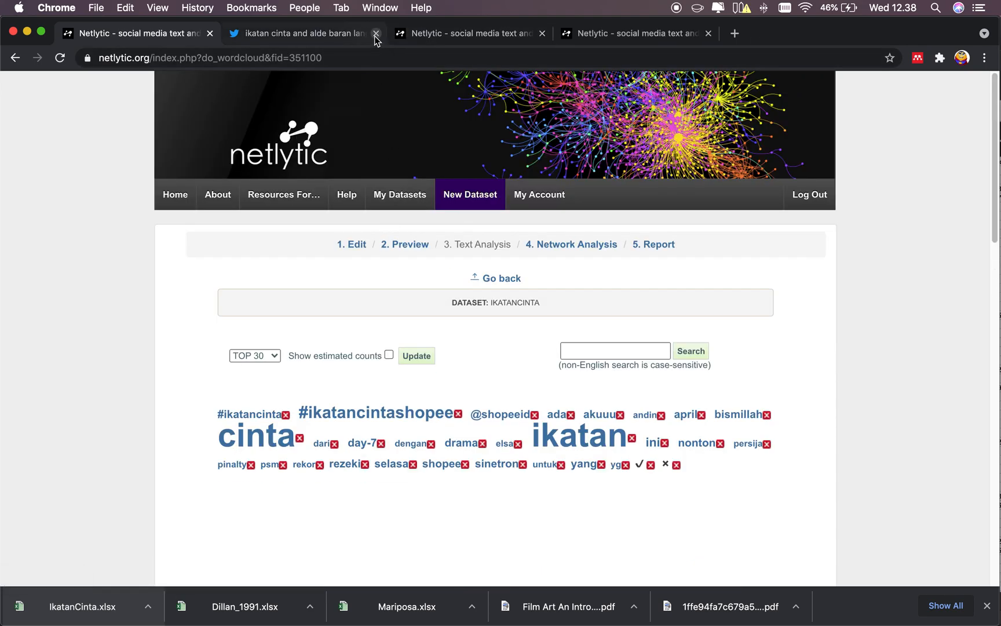
left_click(376, 33)
scroll(451, 321, "down", 2)
scroll(452, 368, "down", 3)
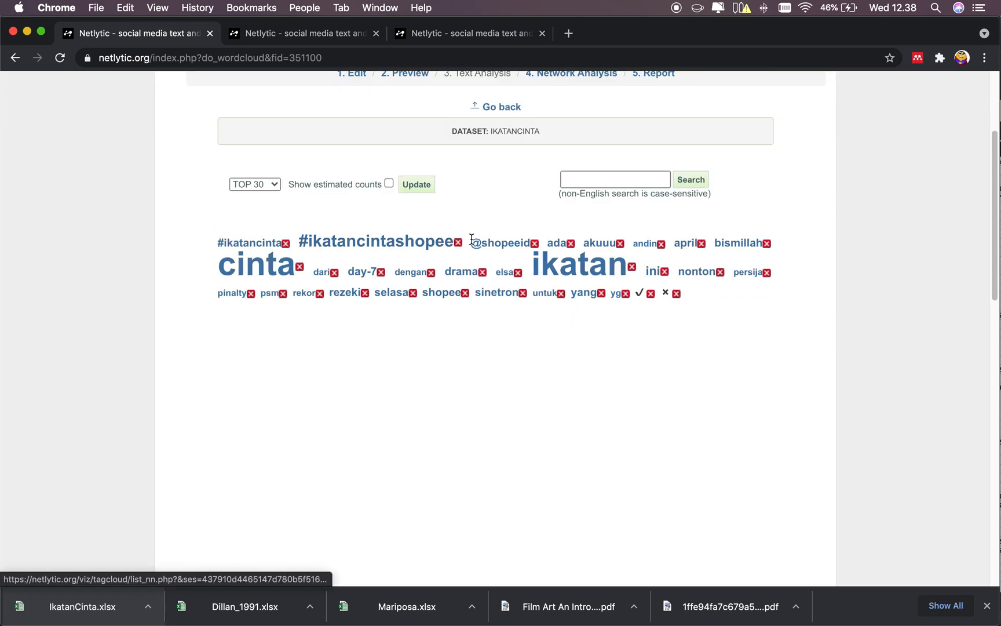
Step: Permanently delete the check mark and cross symbols from the word cloud
left_click(650, 295)
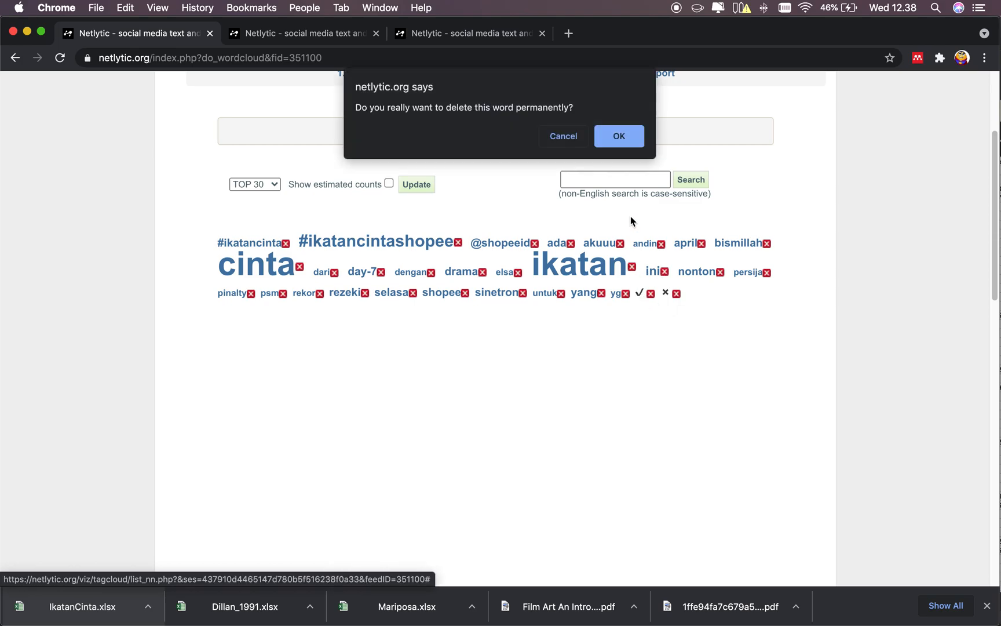
left_click(631, 143)
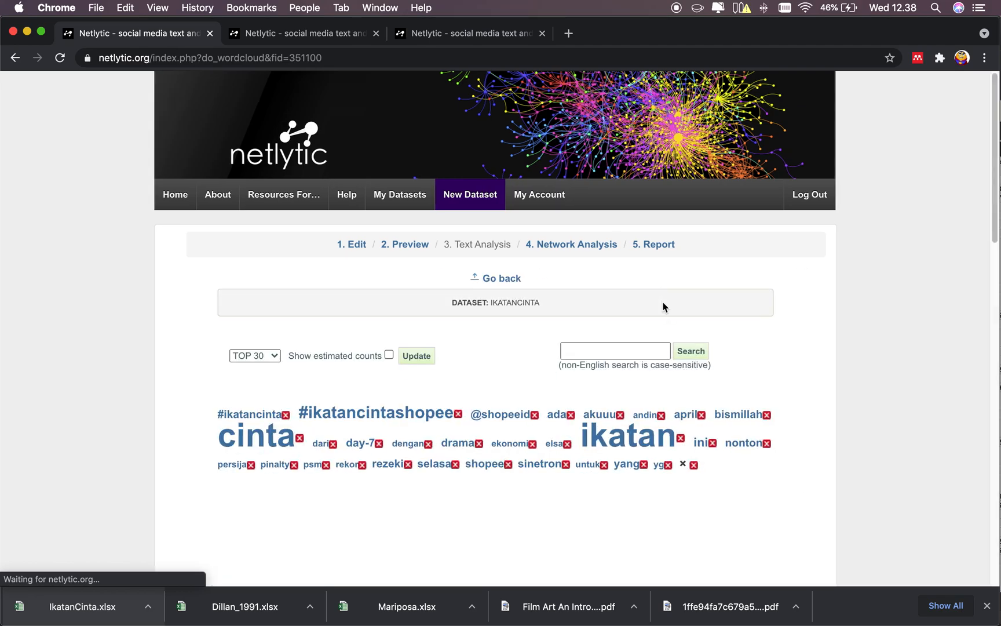
left_click(694, 465)
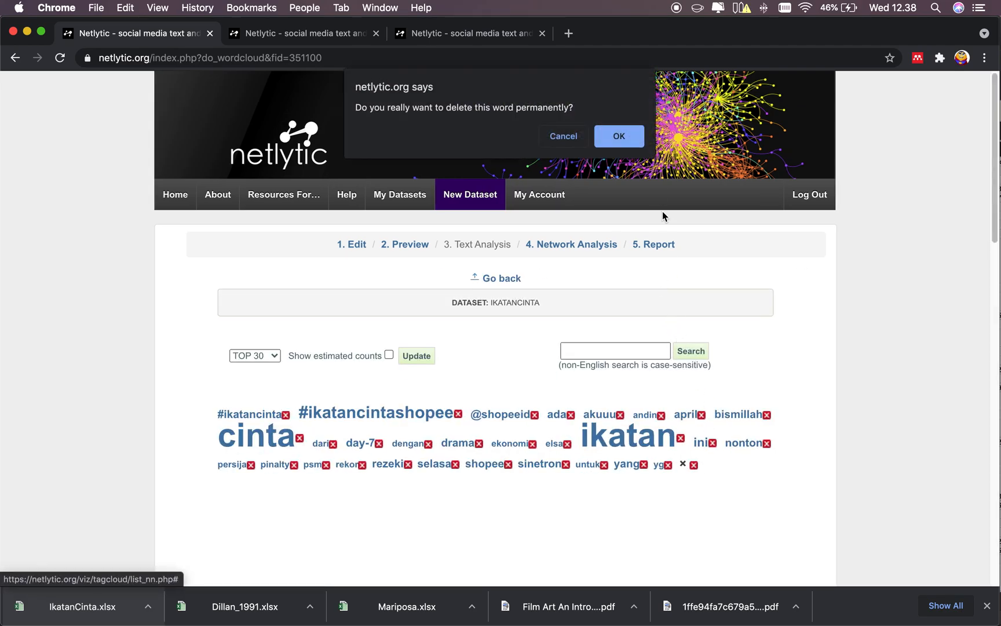
left_click(626, 143)
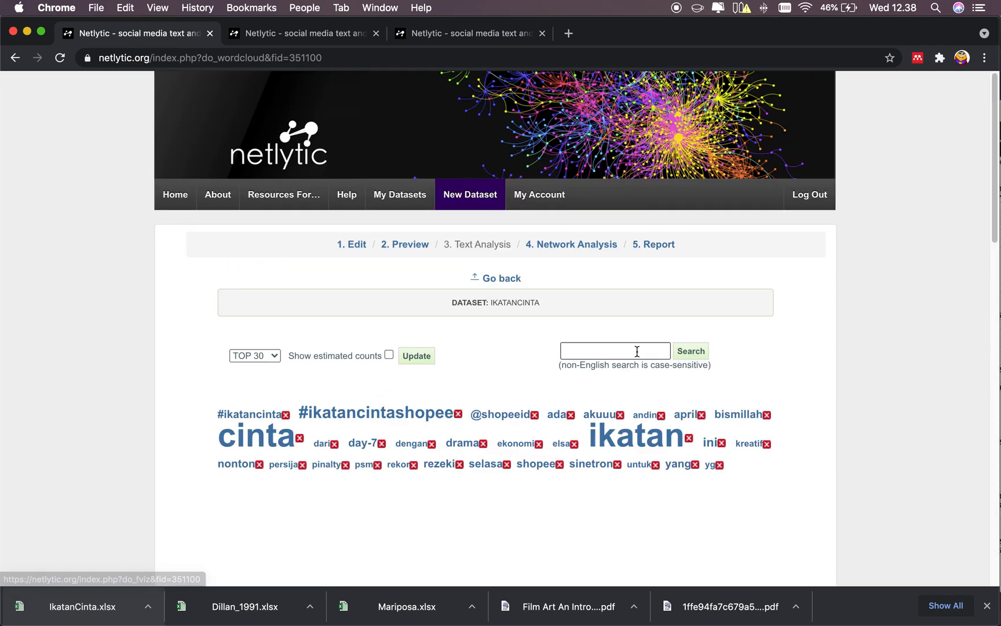
Step: Permanently delete the filler words "yg" and "yang" from the word cloud
scroll(592, 380, "down", 2)
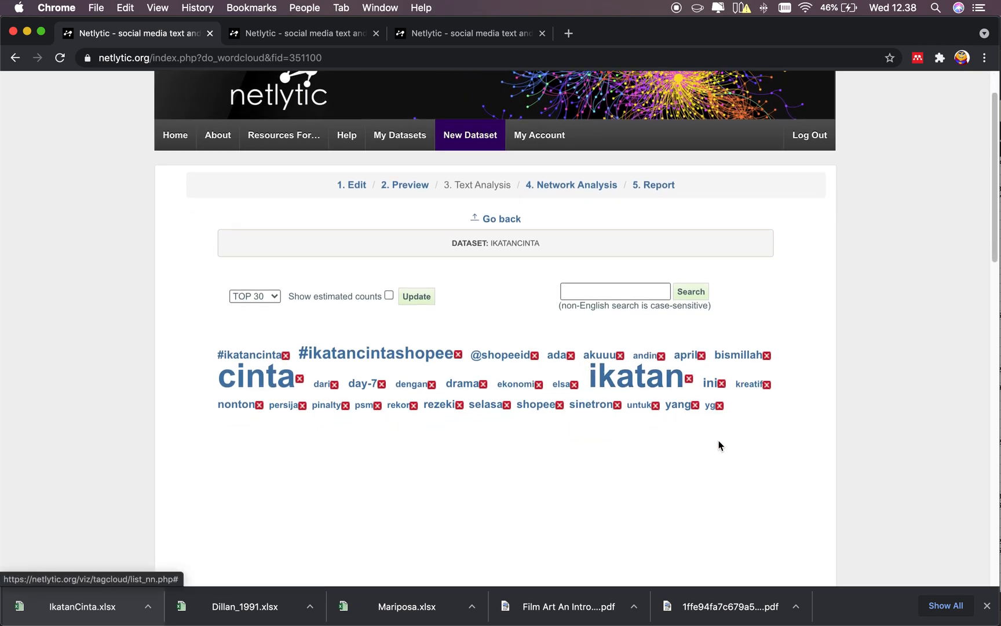
left_click(720, 407)
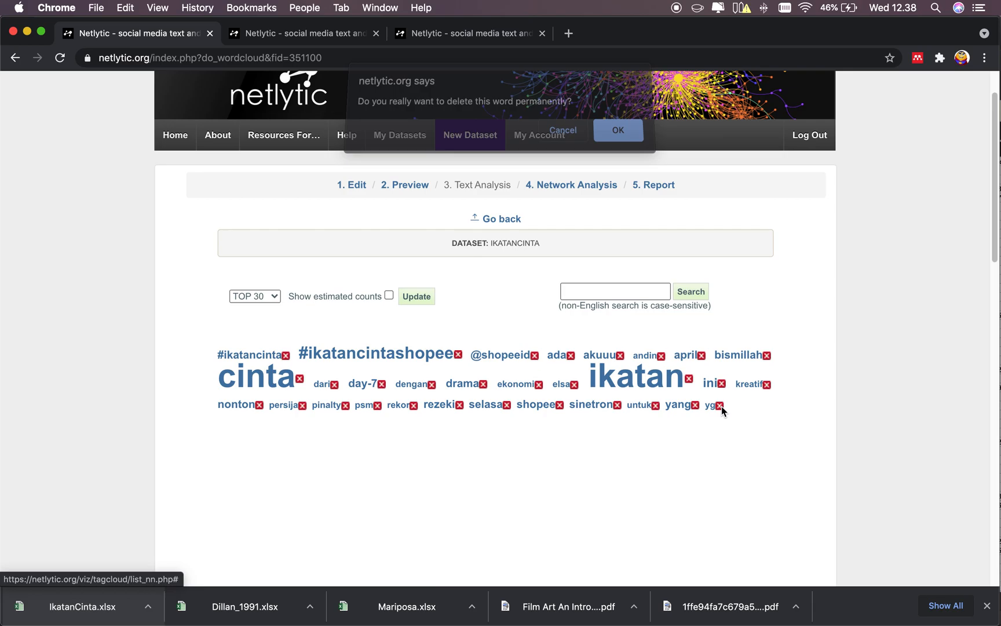
left_click(625, 143)
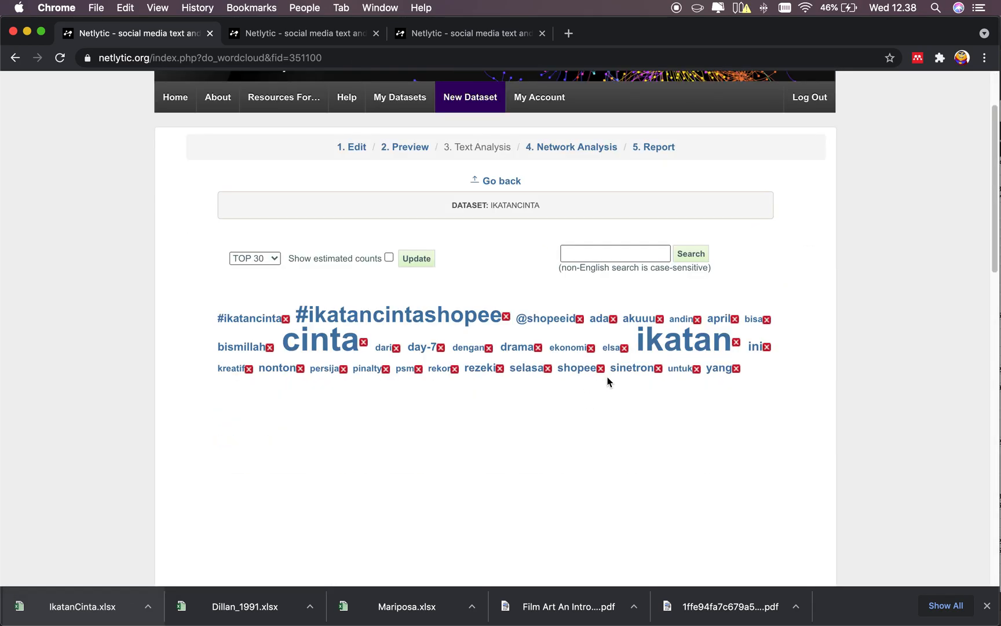
left_click(735, 369)
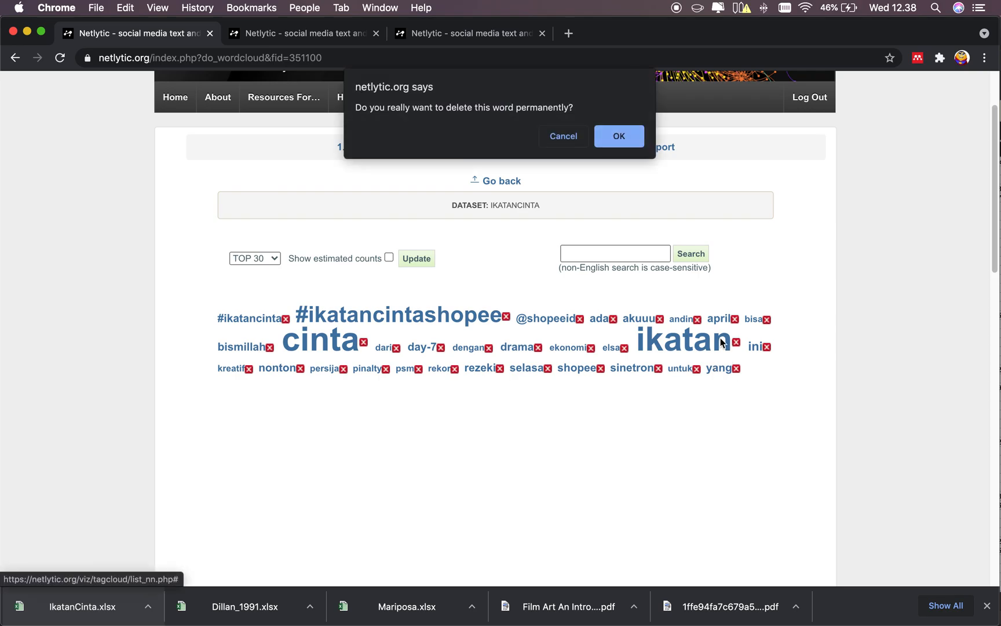
left_click(627, 137)
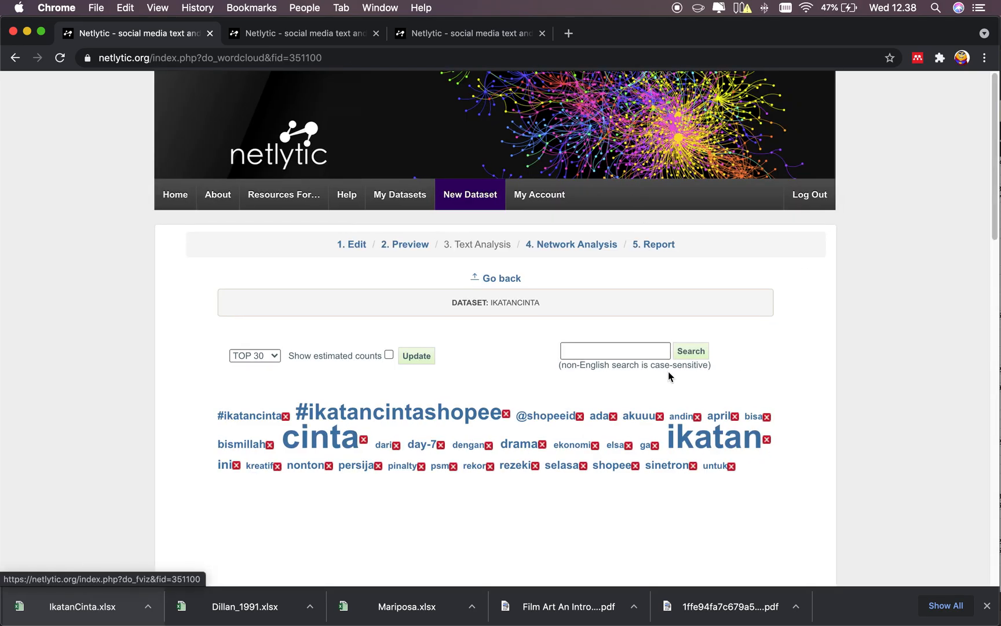
Step: Open the posts containing the word "drama" from the word cloud and read how it is used in them
scroll(713, 419, "down", 1)
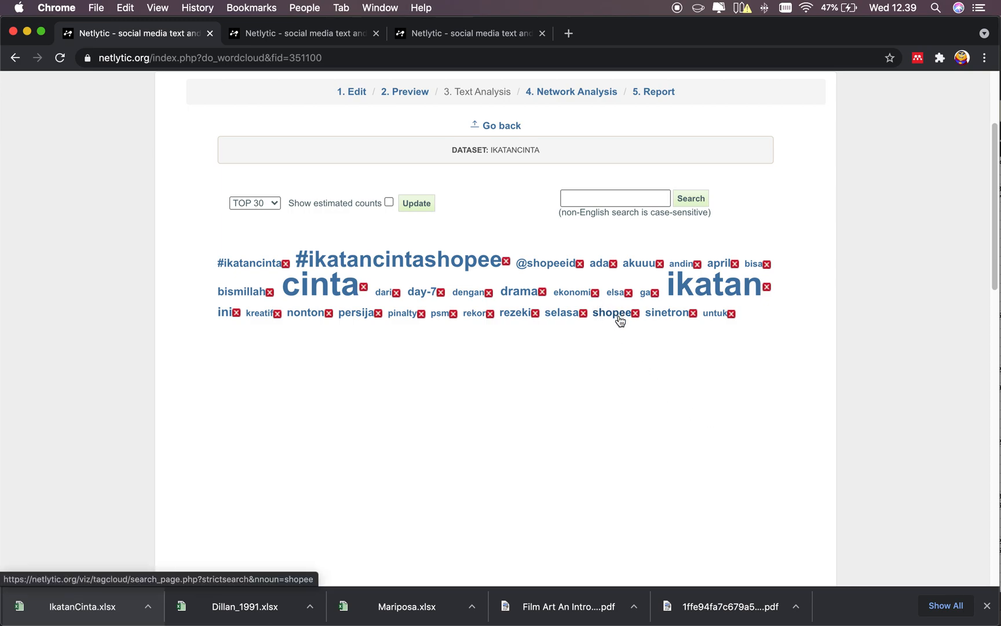
left_click(522, 297)
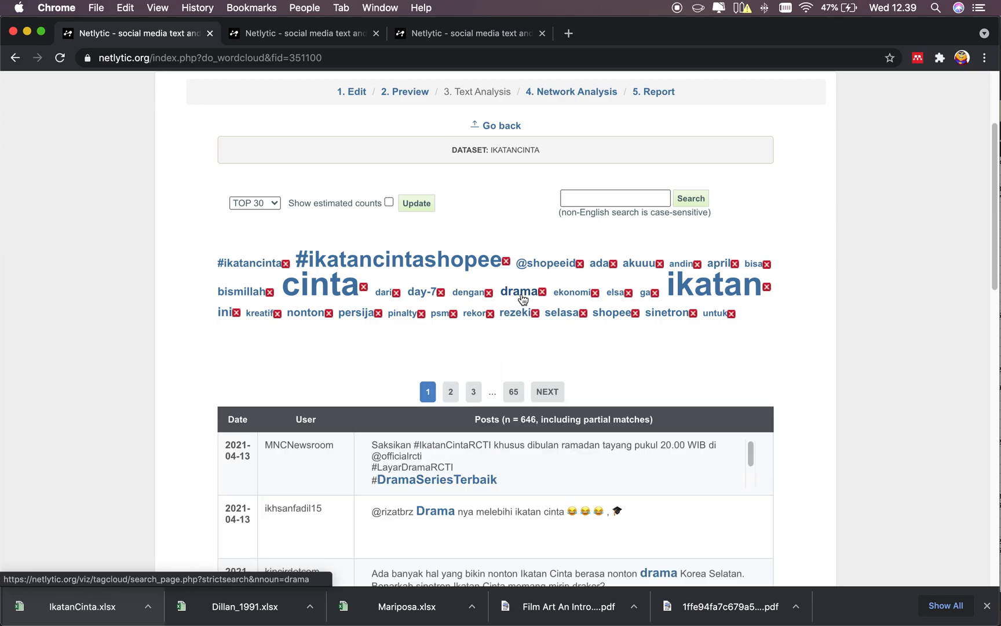
scroll(737, 387, "down", 3)
scroll(804, 413, "down", 2)
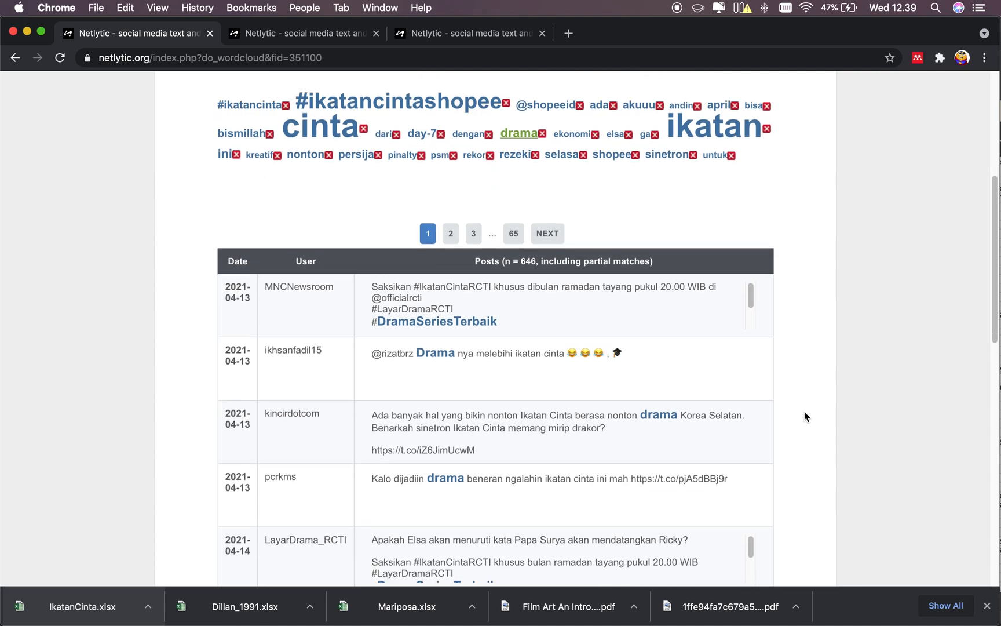
scroll(506, 395, "down", 1)
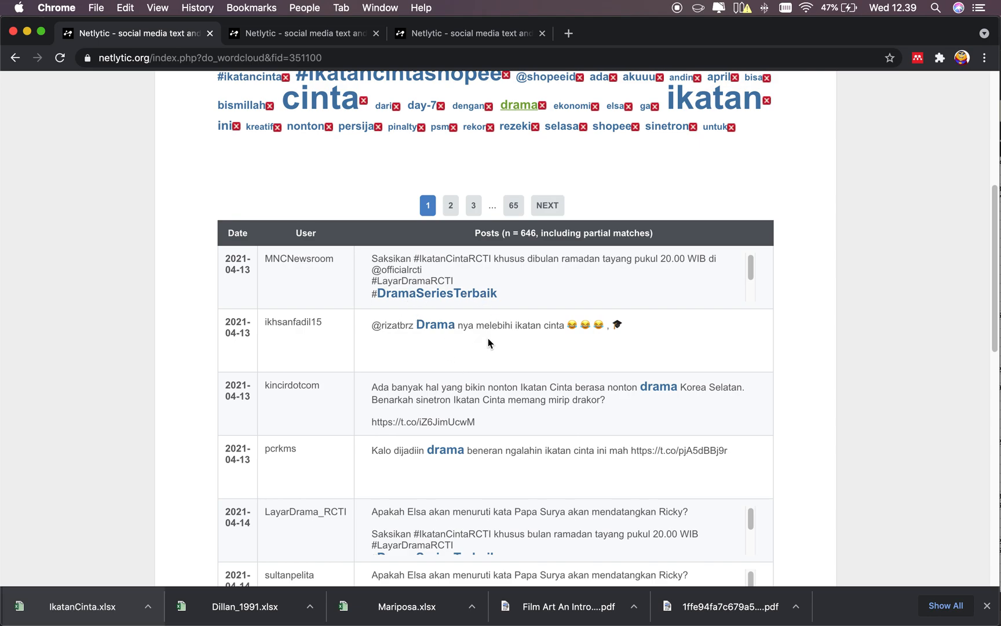
scroll(522, 345, "down", 3)
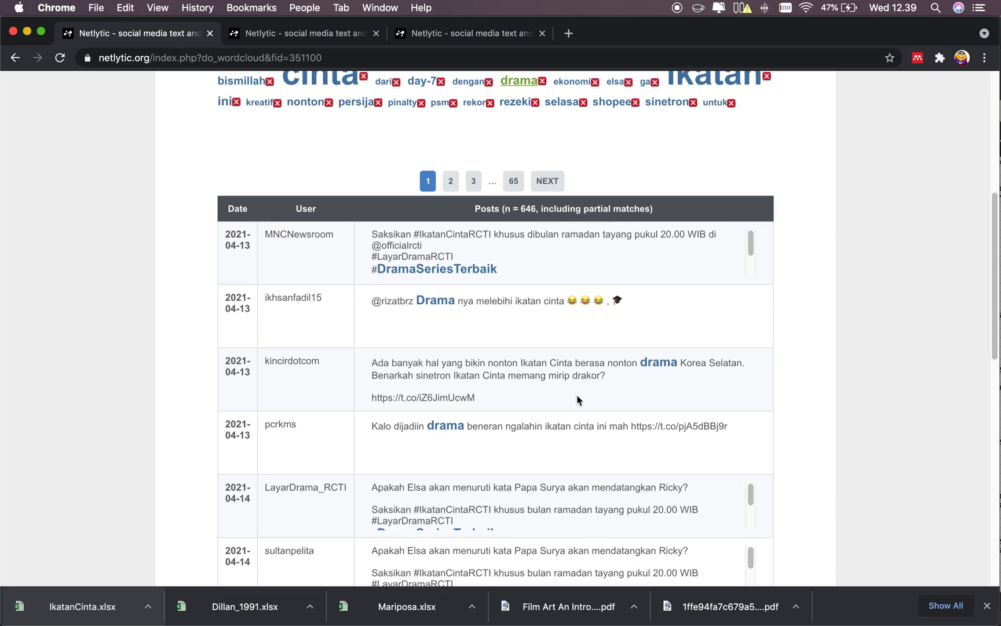
scroll(577, 394, "down", 2)
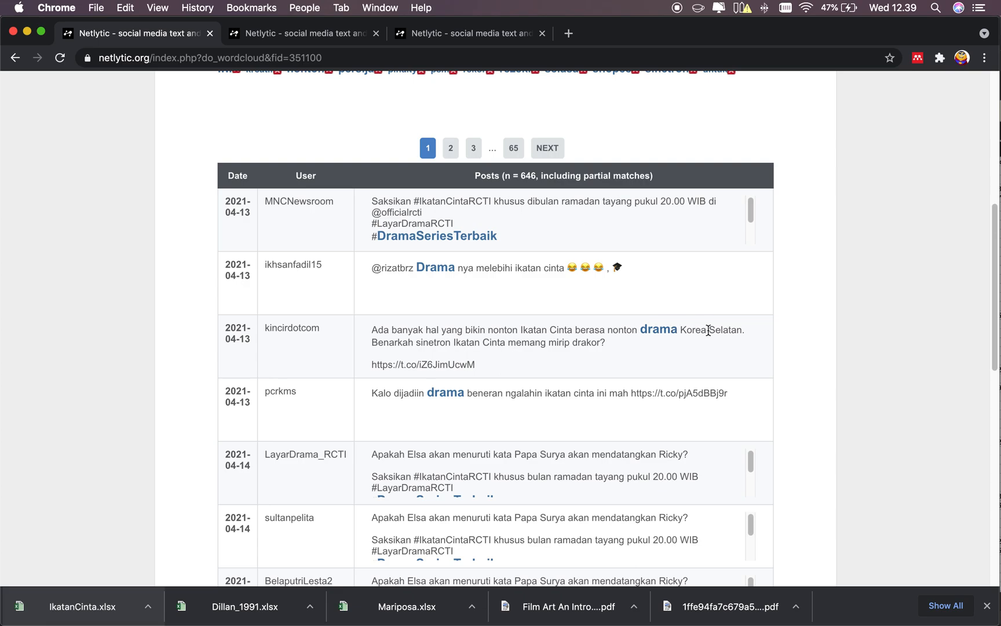
scroll(601, 390, "down", 2)
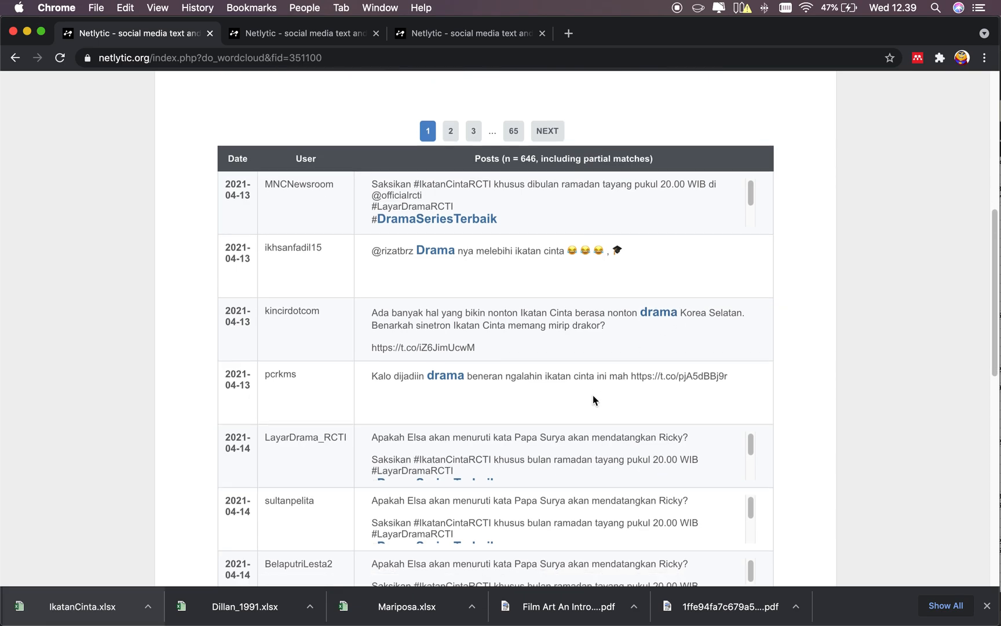
scroll(595, 400, "up", 1)
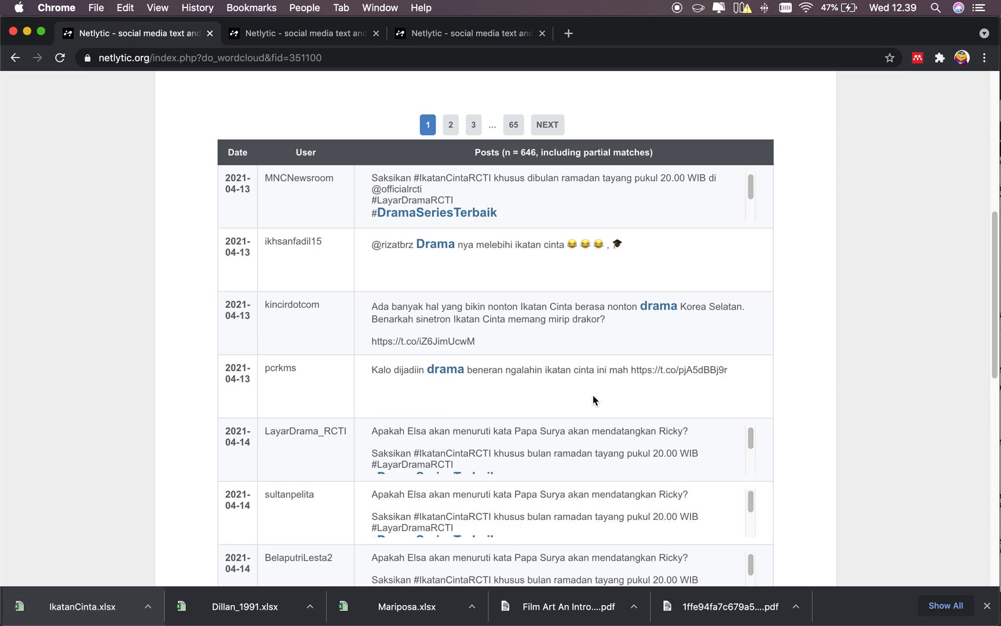
scroll(593, 400, "up", 5)
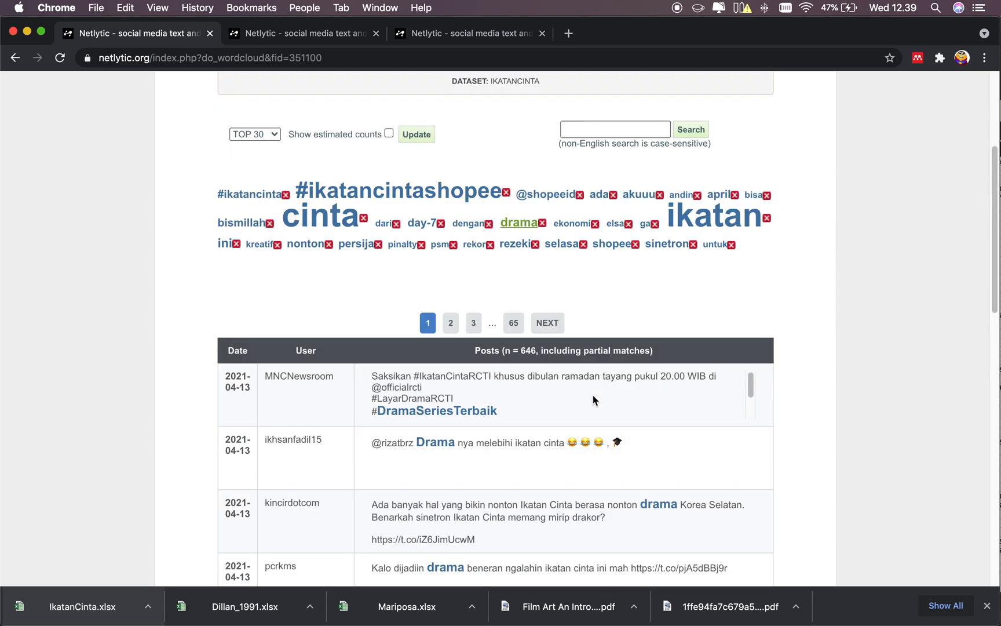
scroll(573, 406, "up", 1)
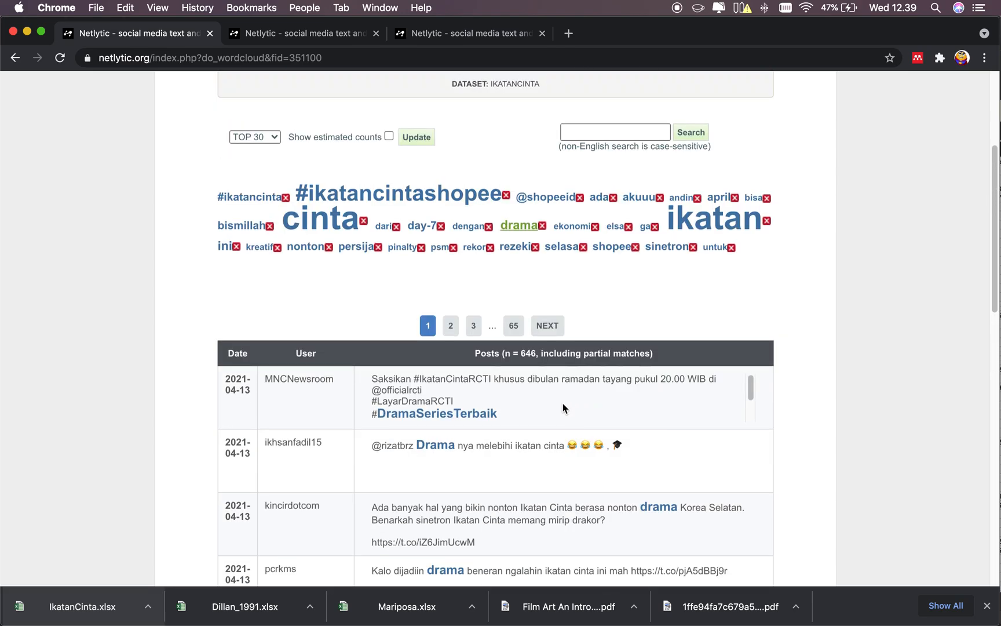
Step: Open the posts containing the word "persija" from the word cloud and read how they relate to Ikatan Cinta
left_click(357, 249)
scroll(537, 408, "down", 1)
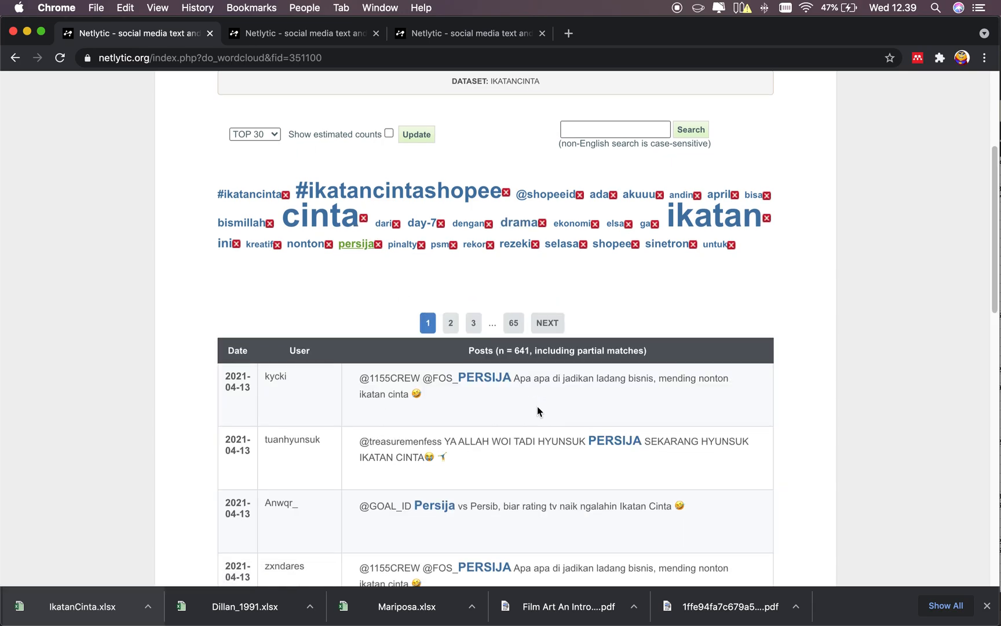
scroll(538, 406, "down", 3)
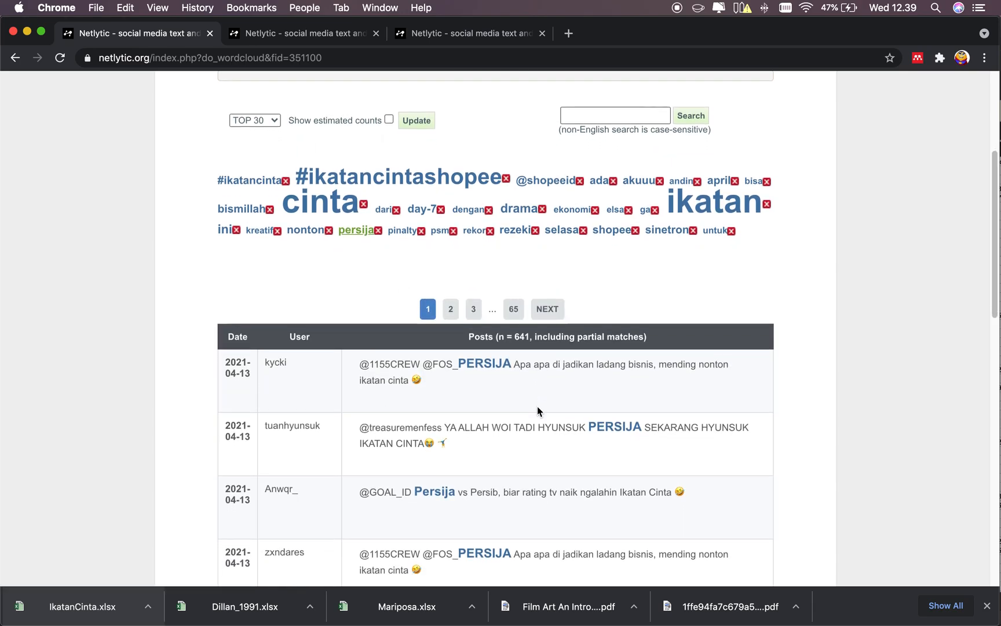
scroll(527, 404, "down", 2)
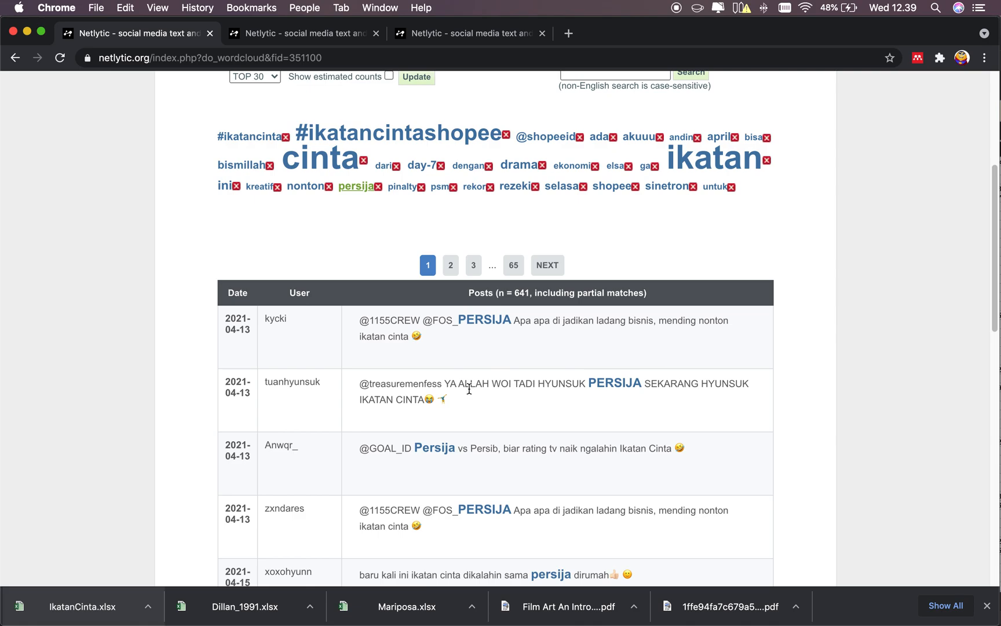
scroll(479, 423, "down", 2)
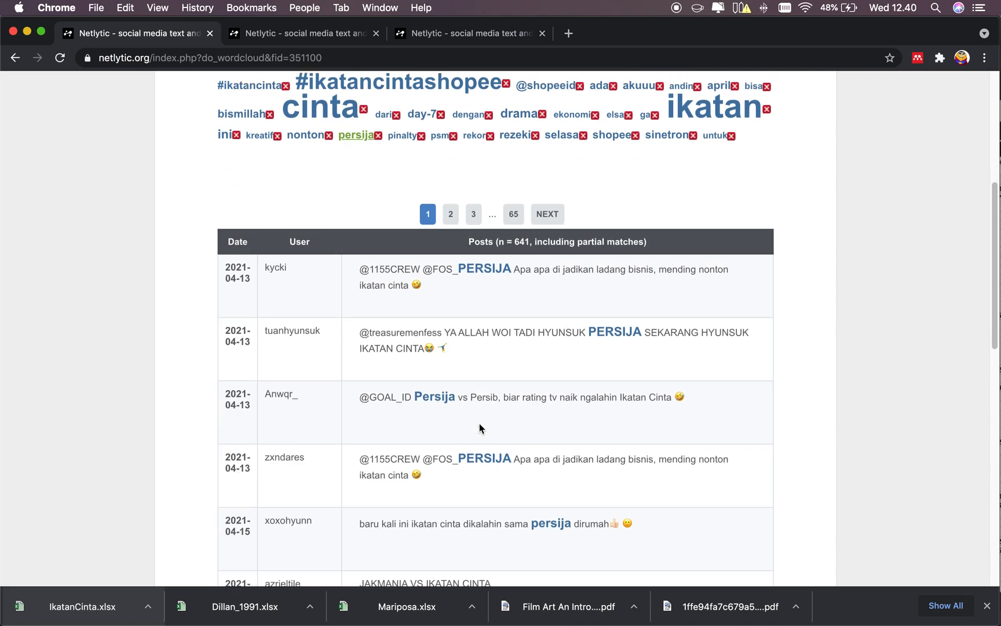
scroll(479, 427, "down", 2)
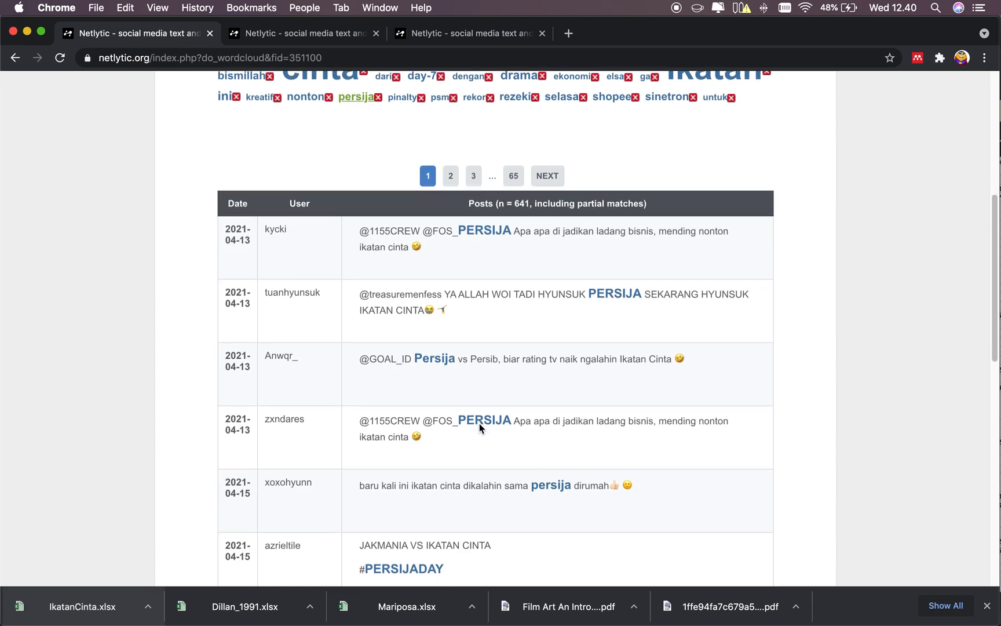
Step: Read more of the posts listed for "persija" and return to the word cloud above them
scroll(479, 427, "down", 5)
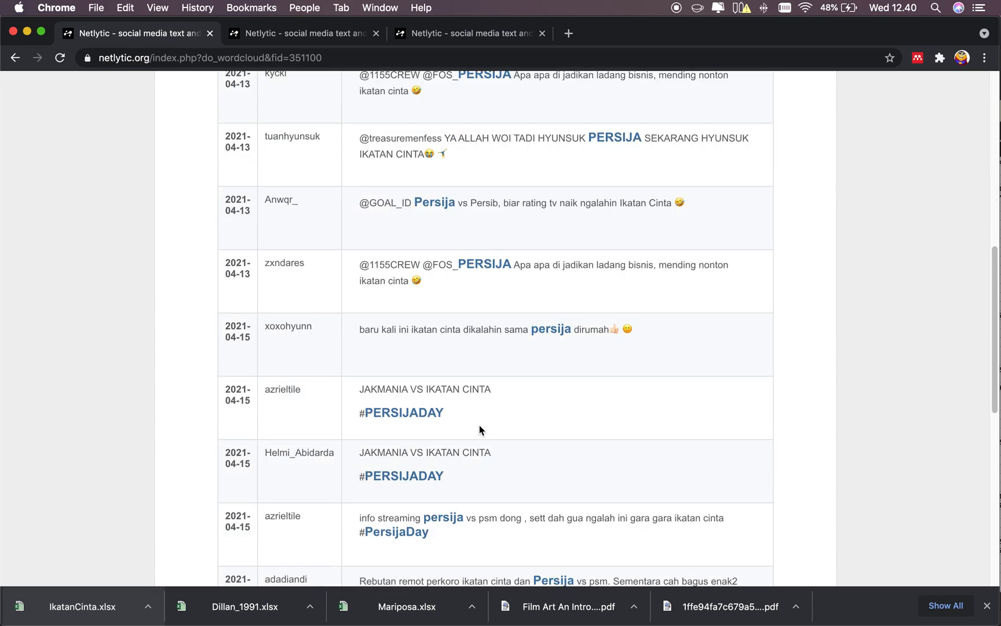
scroll(481, 428, "up", 3)
scroll(481, 429, "up", 5)
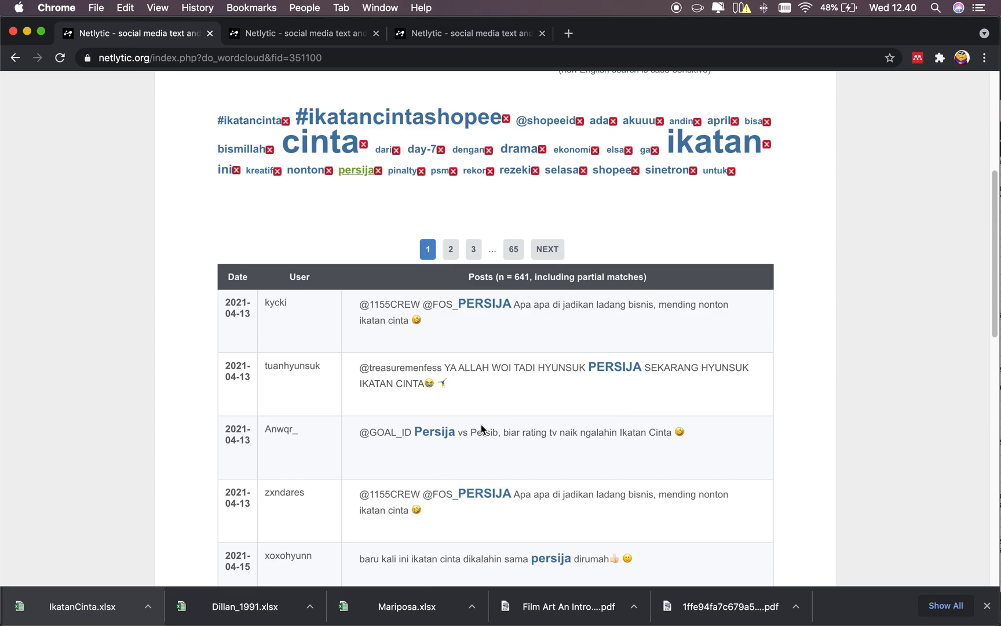
scroll(481, 429, "up", 2)
scroll(481, 428, "up", 8)
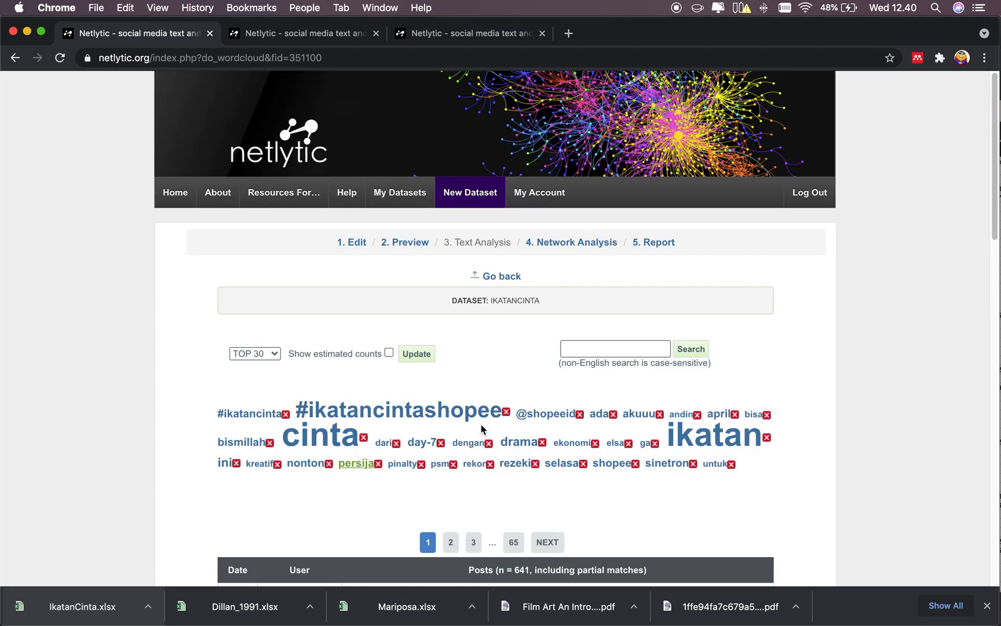
scroll(484, 427, "down", 4)
scroll(487, 425, "up", 4)
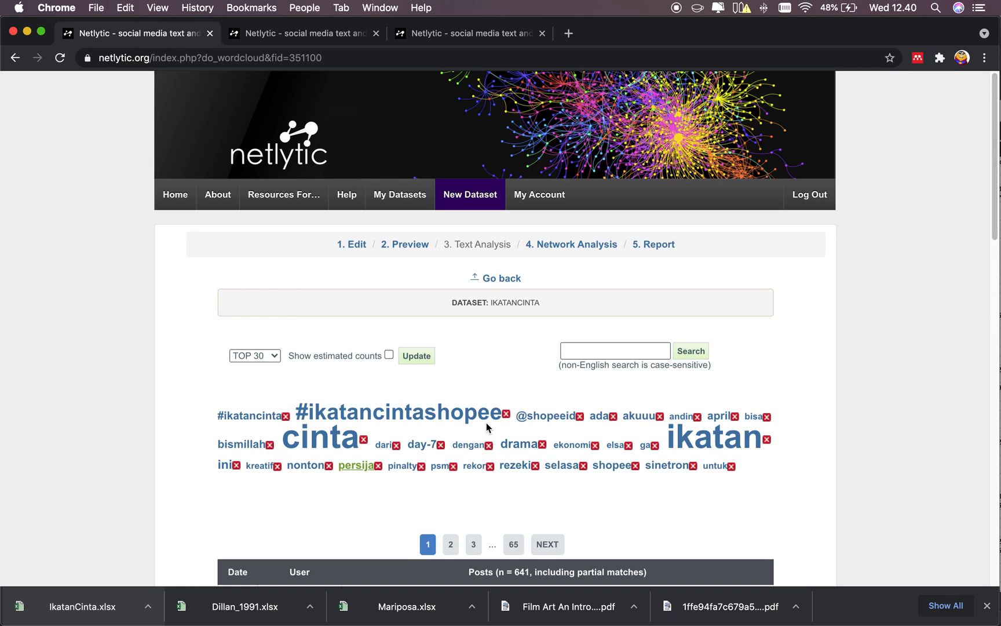
Step: Return to the text analysis overview and export the Keyword Extractor results as a CSV file
left_click(497, 279)
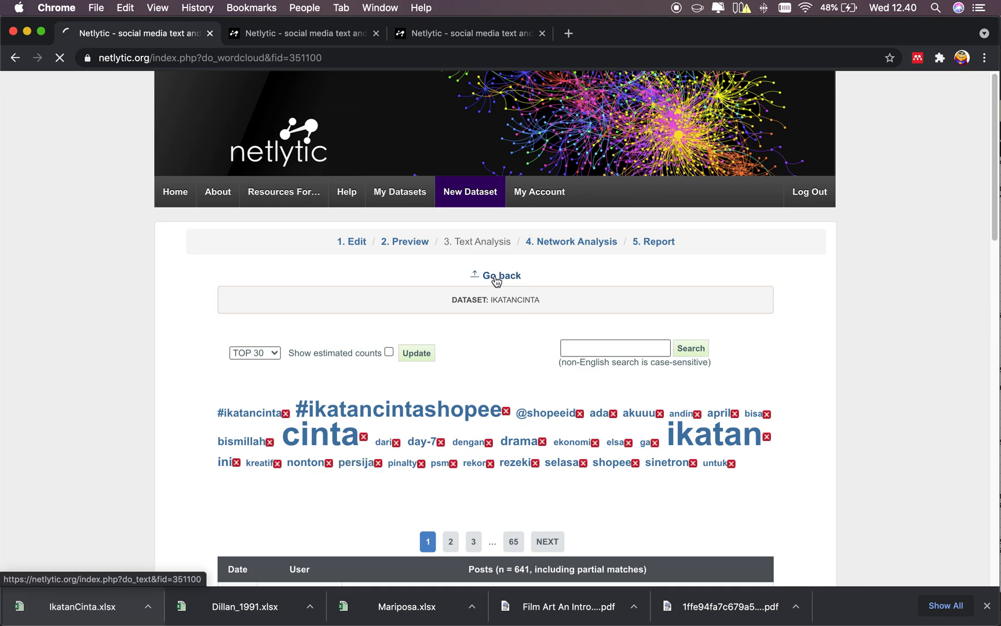
scroll(460, 403, "down", 5)
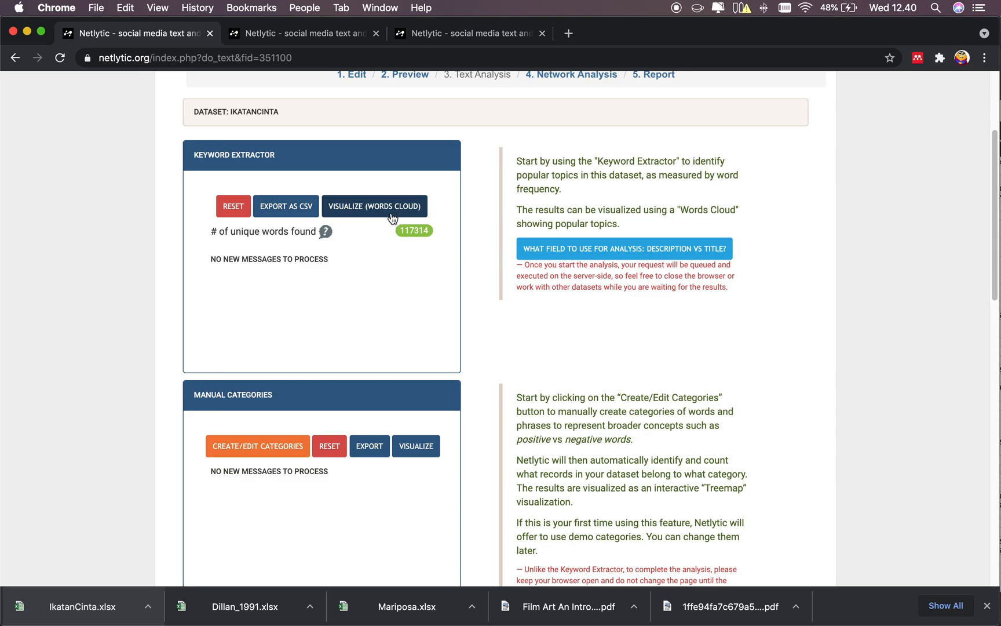
left_click(281, 207)
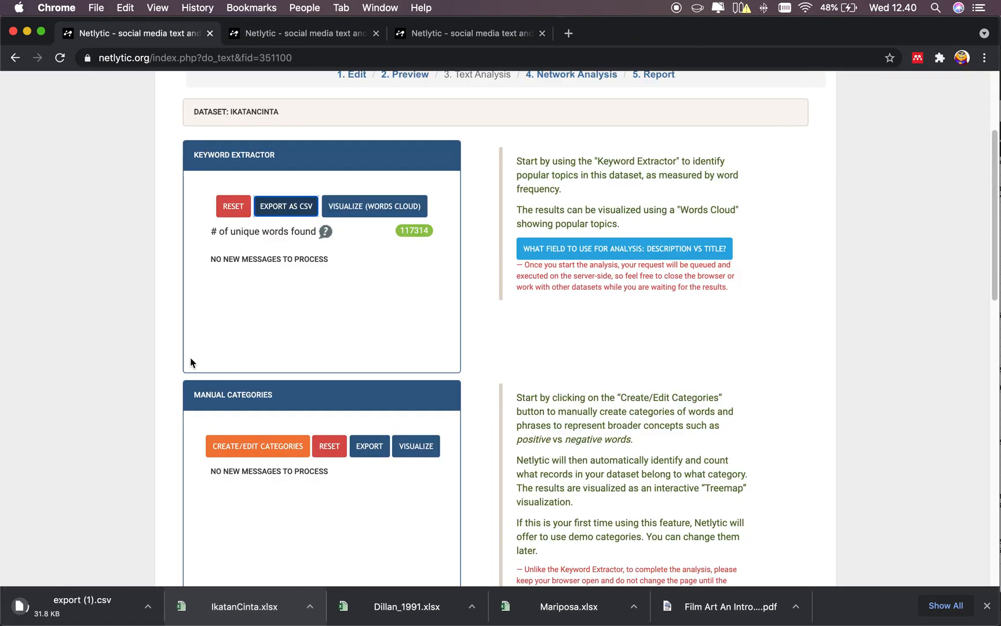
Step: Visualize the manual categories as a treemap and open the FEELINGS (GOOD) category to examine its terms
scroll(366, 506, "down", 1)
scroll(366, 509, "down", 2)
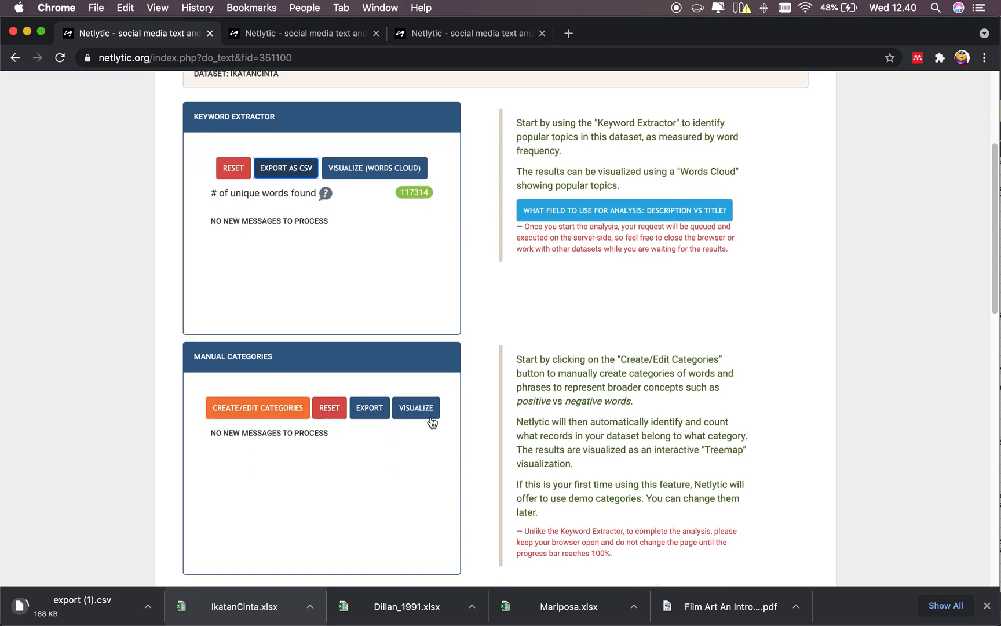
left_click(426, 413)
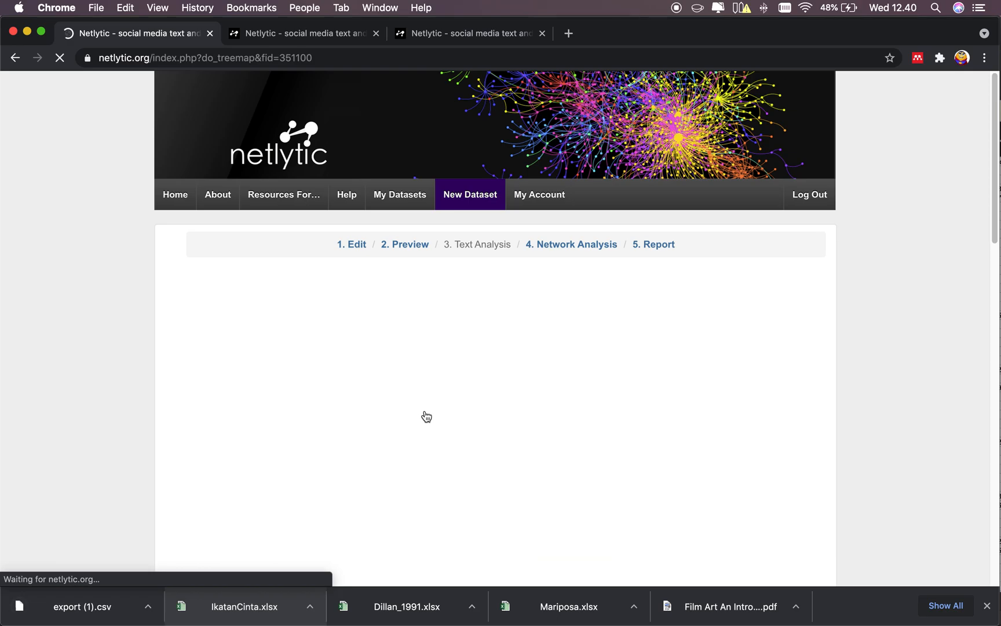
scroll(474, 422, "down", 3)
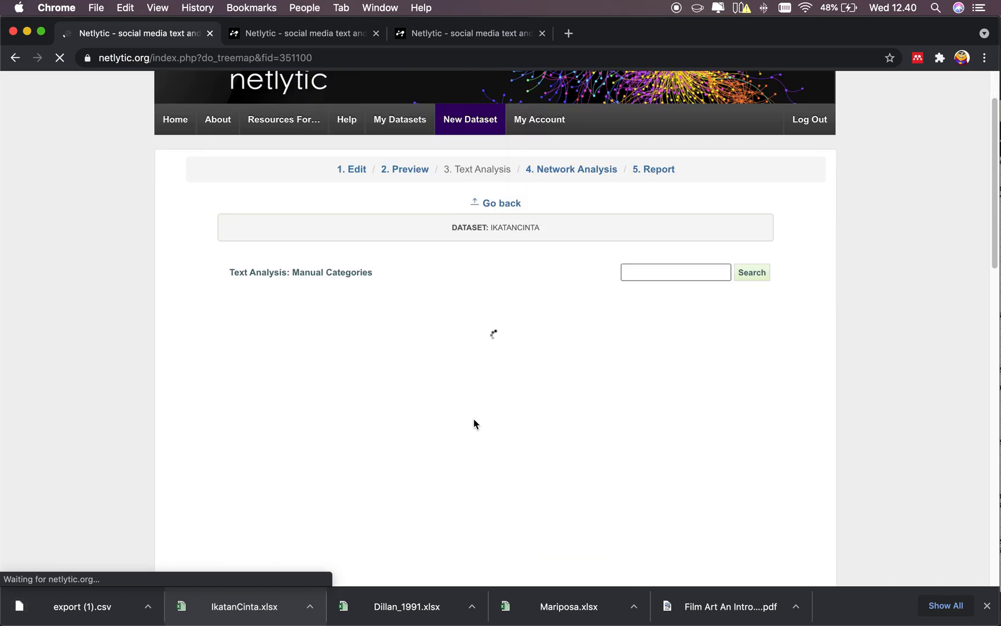
scroll(474, 419, "up", 3)
scroll(474, 420, "down", 3)
scroll(475, 424, "down", 3)
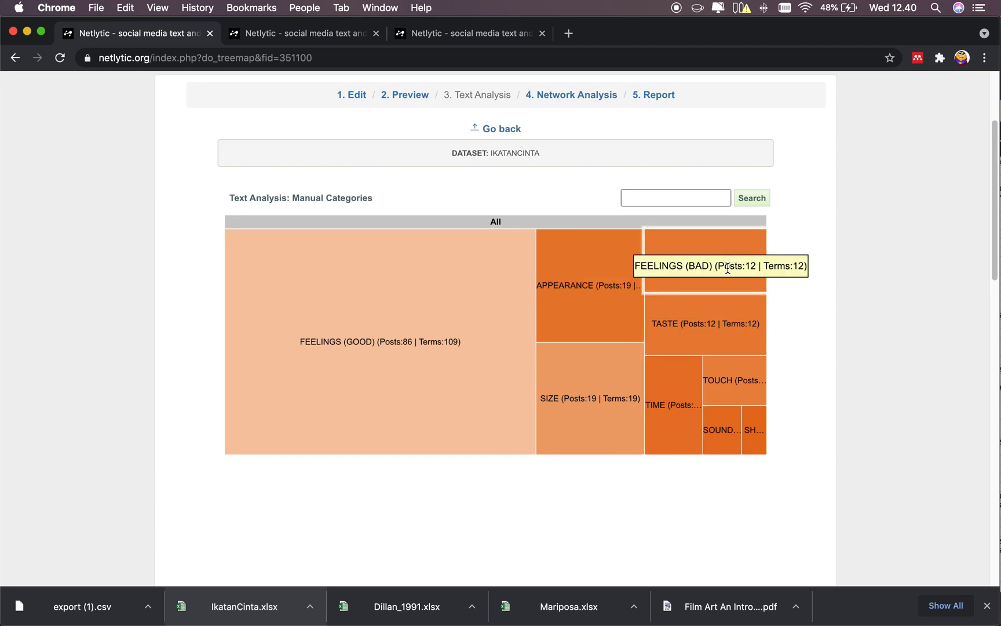
left_click(450, 293)
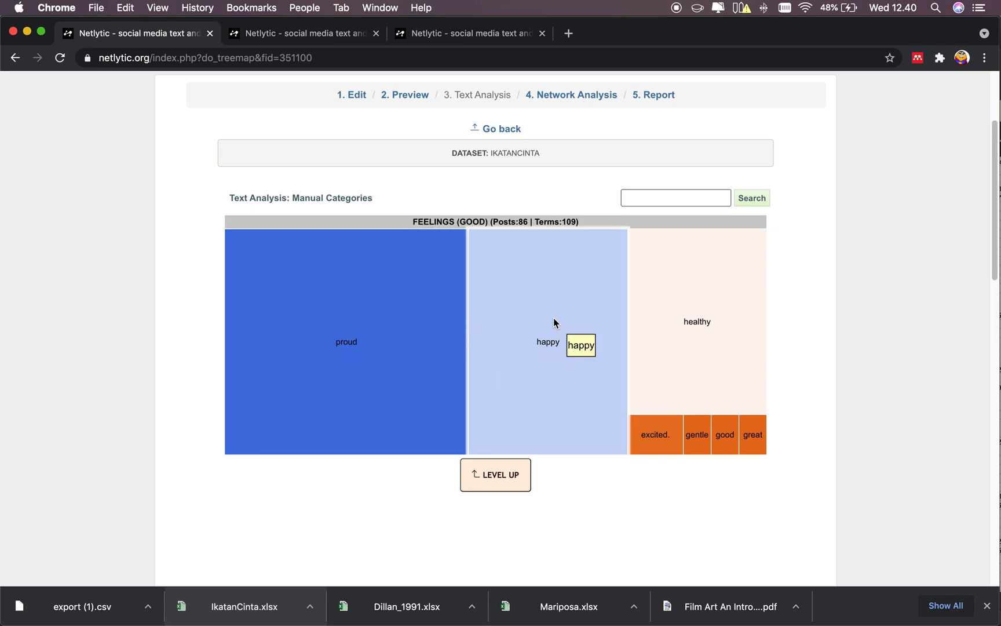
Step: Return to text analysis, open the category editor, look through the terms under appearance and feelings (bad), and close it
left_click(504, 128)
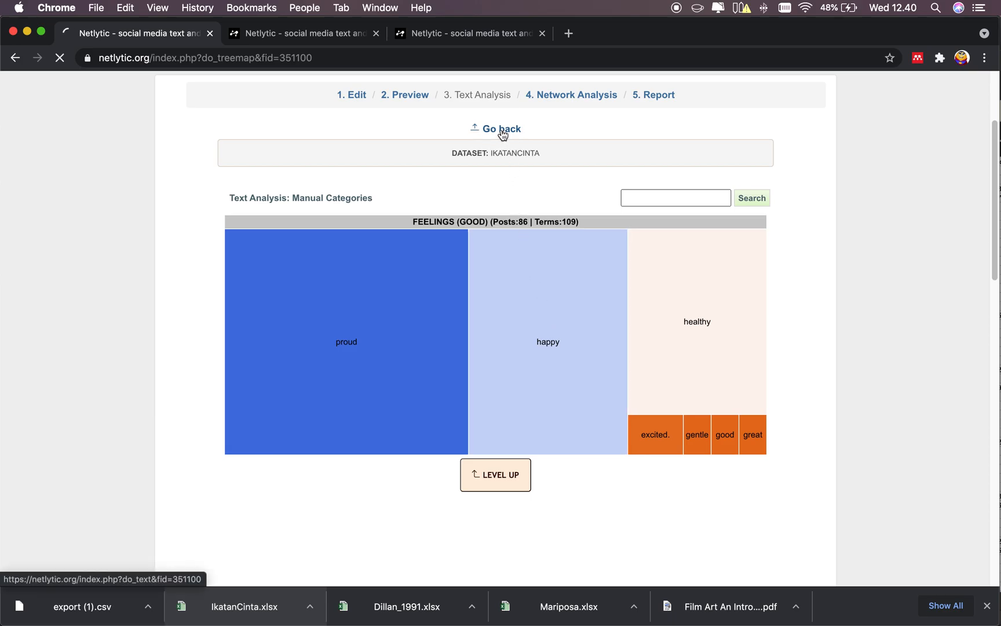
scroll(382, 396, "down", 4)
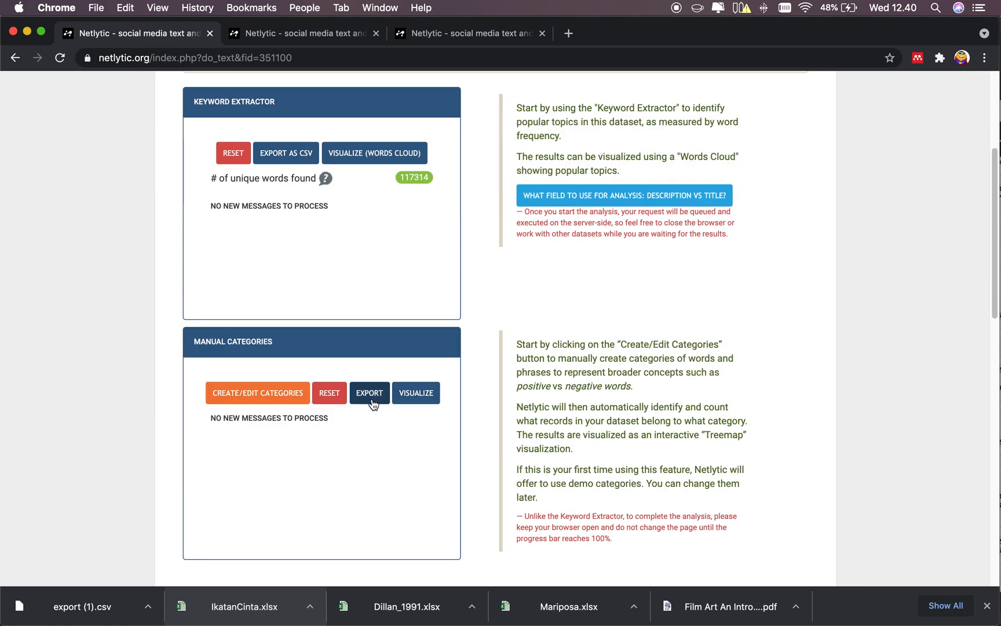
left_click(278, 395)
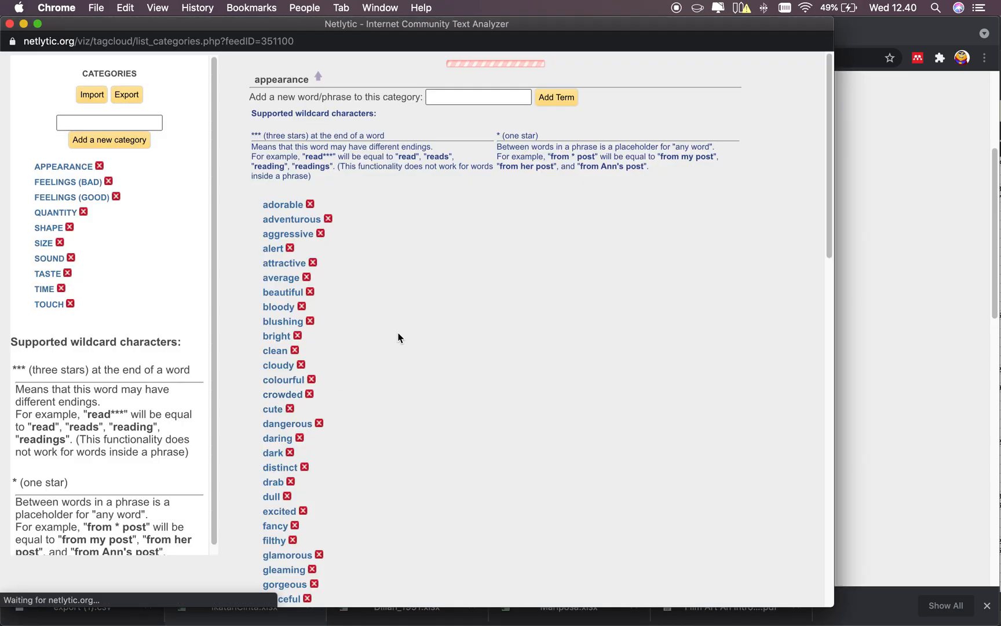
scroll(341, 335, "down", 15)
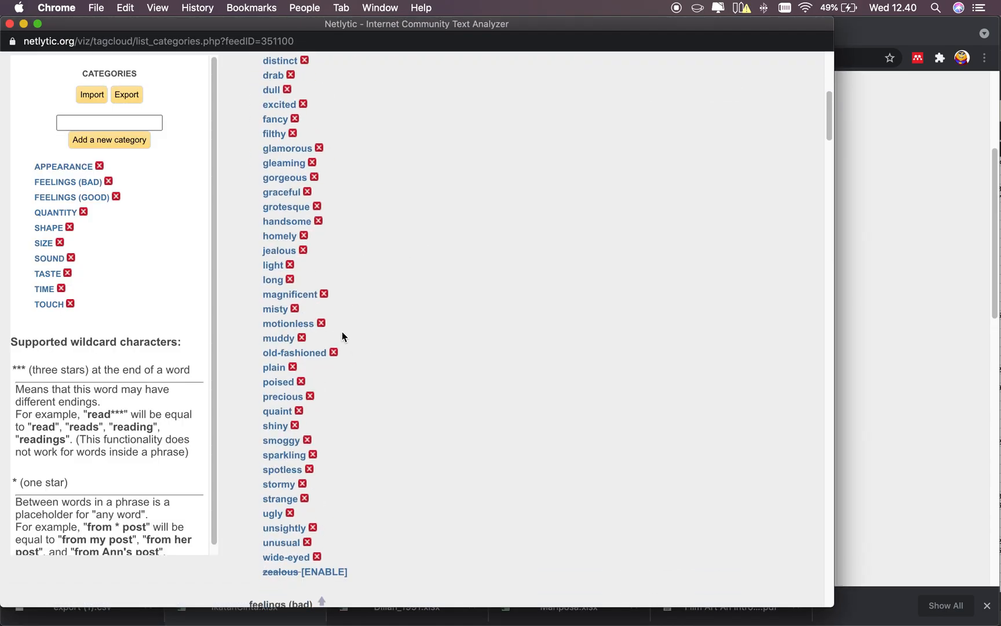
scroll(342, 335, "down", 10)
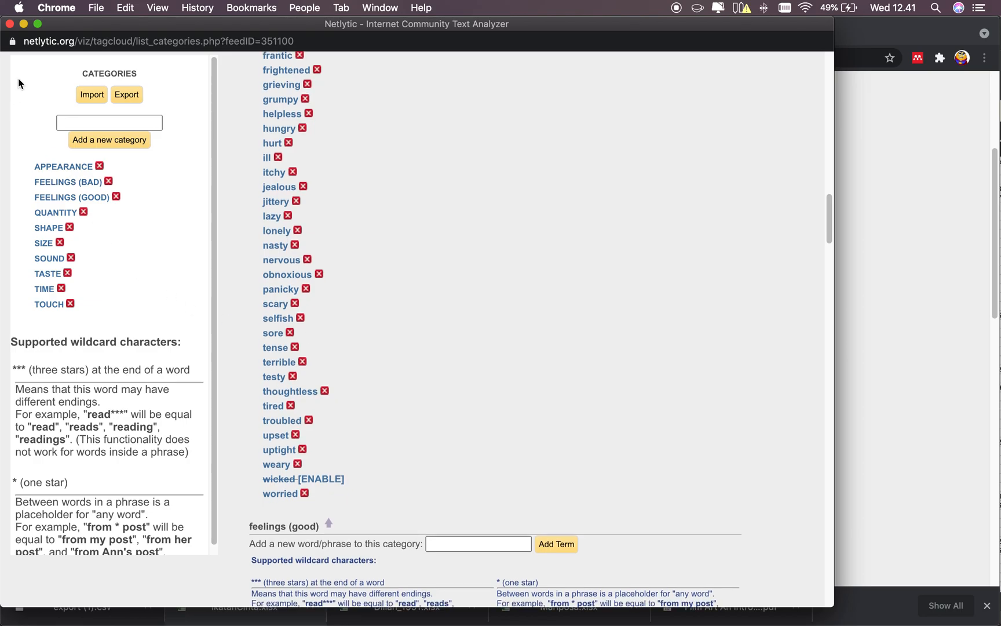
left_click(9, 23)
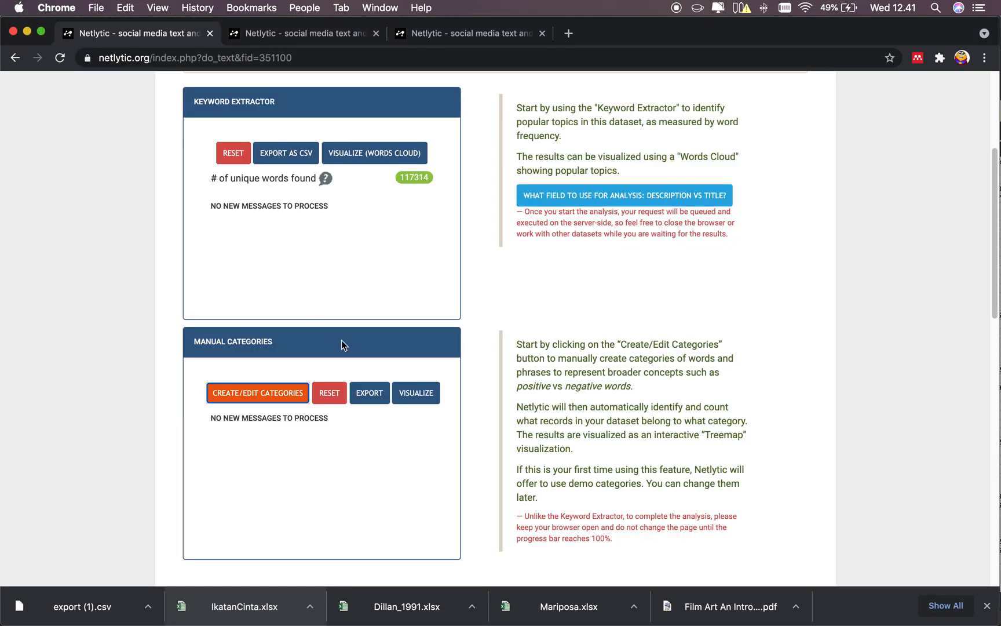
Step: Open export (1).csv in Numbers, review the terms with their message and instance counts, then close it and return to Netlytic in Chrome
scroll(456, 365, "down", 1)
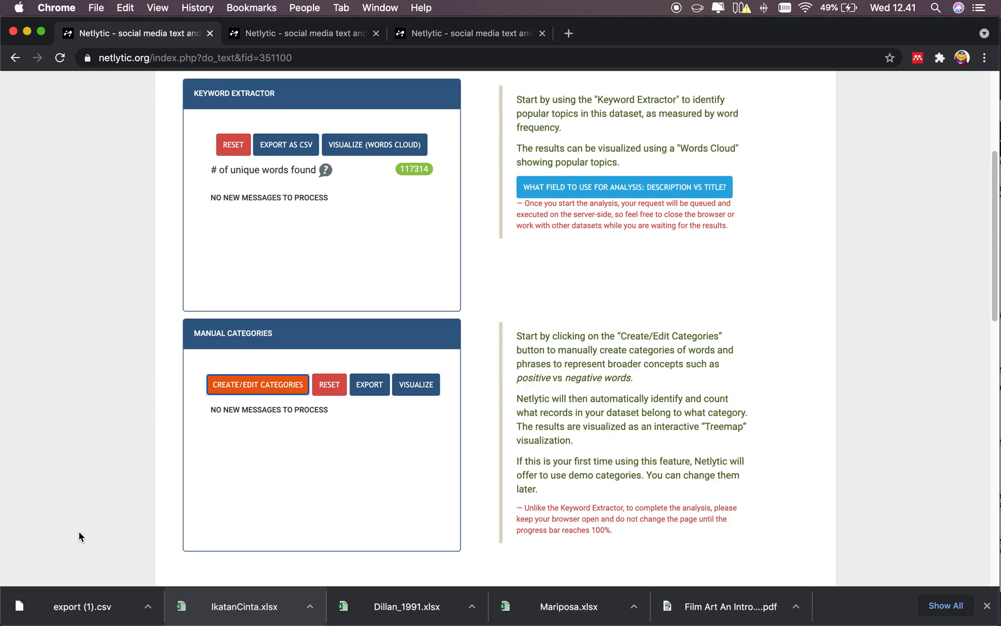
left_click(83, 617)
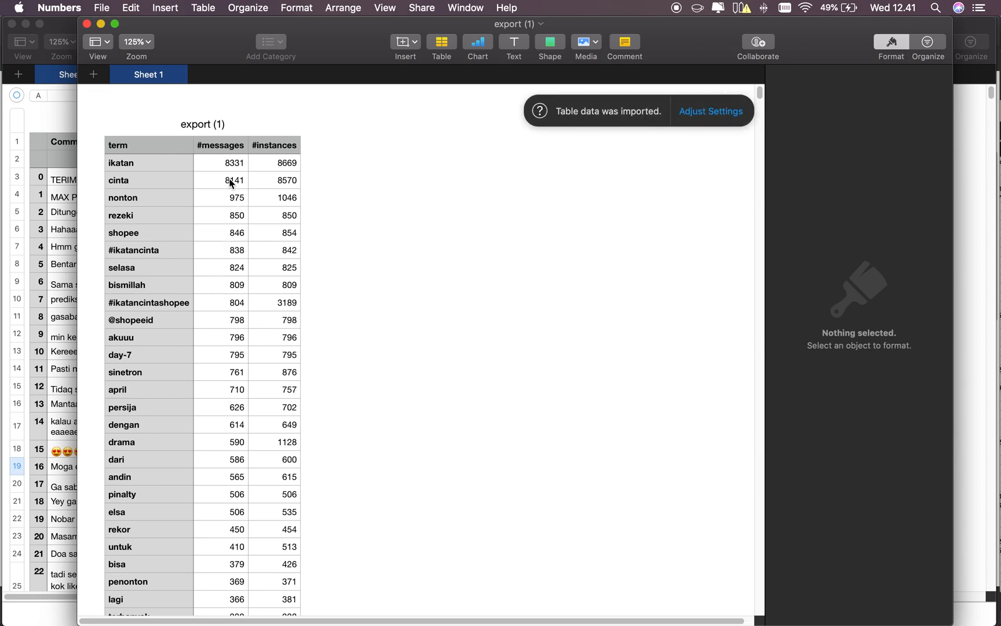
left_click(219, 161)
left_click(149, 162)
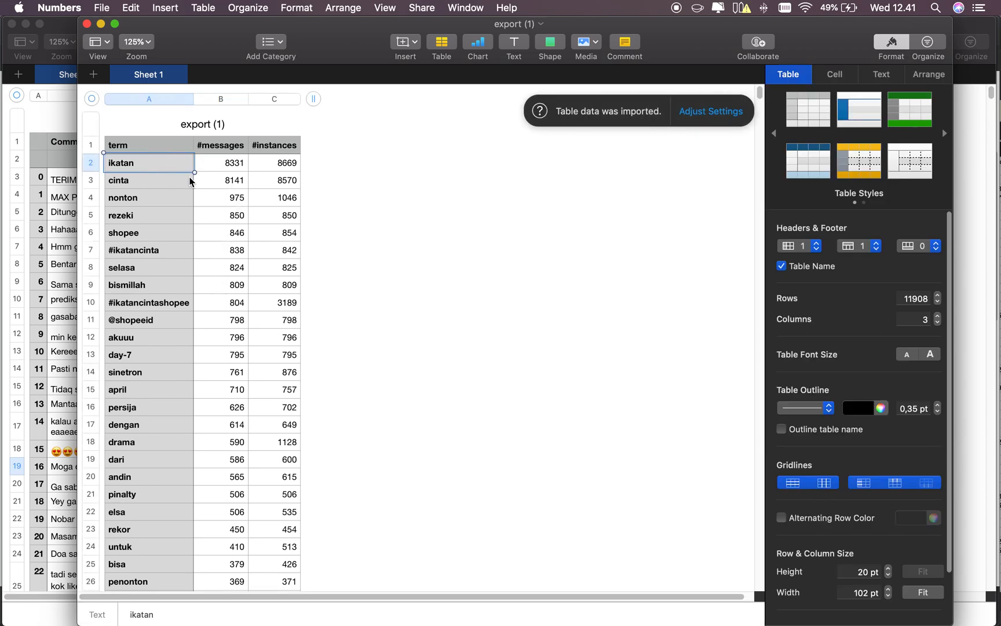
left_click(229, 166)
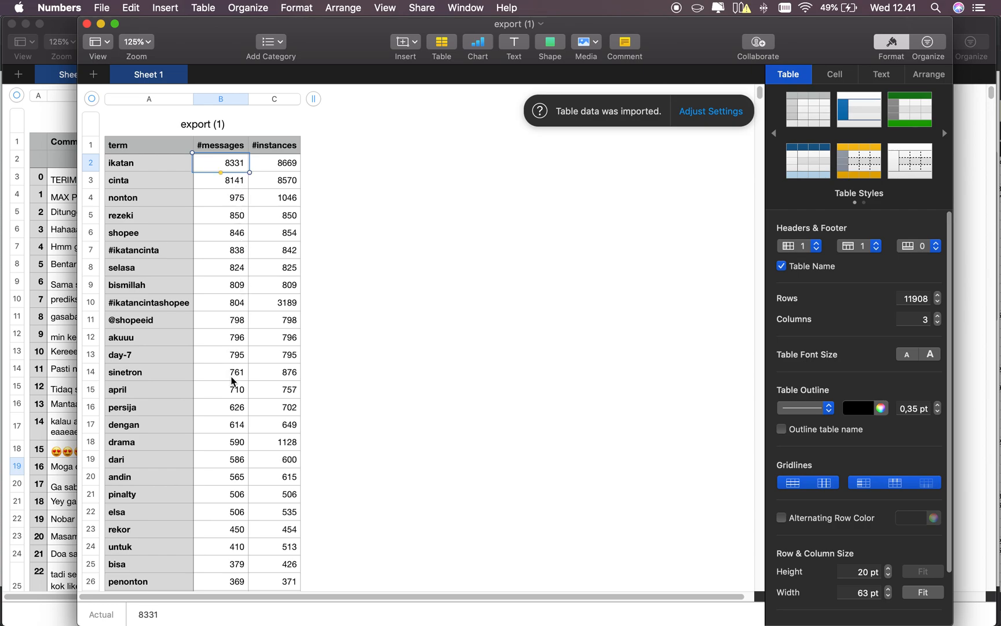
scroll(231, 380, "down", 2)
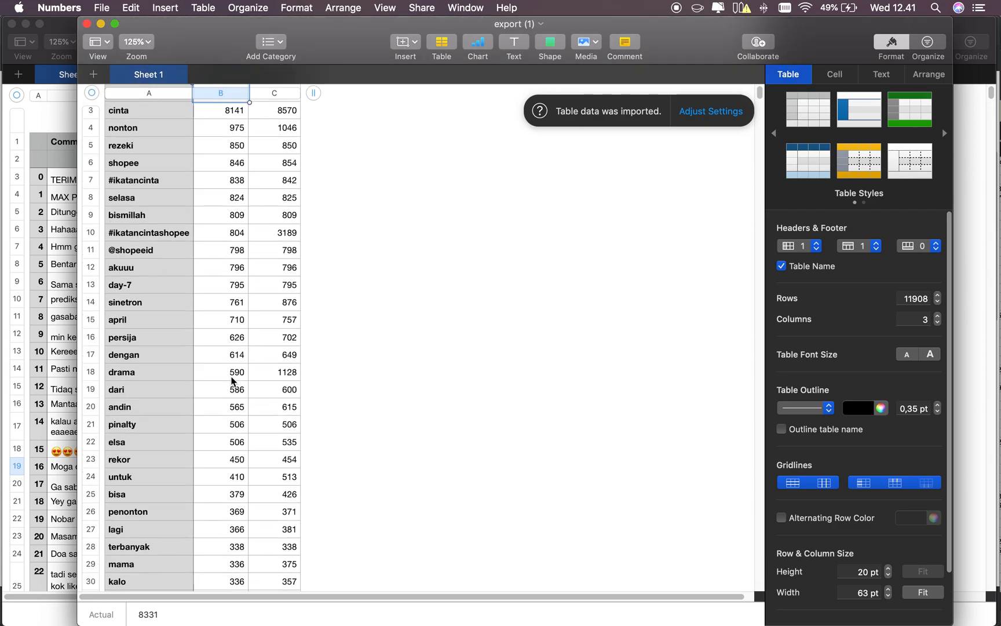
left_click(235, 445)
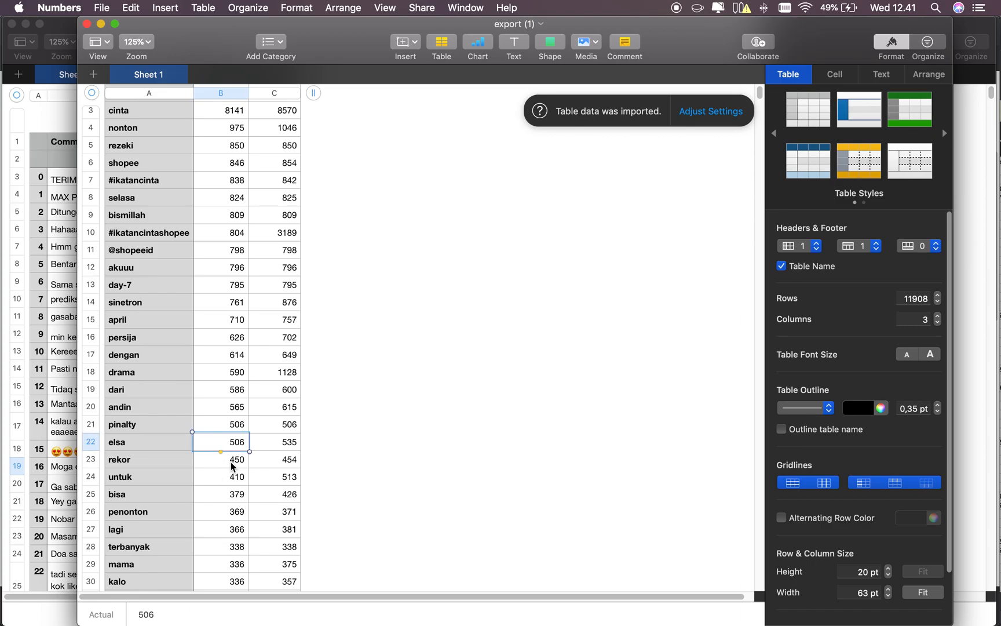
scroll(233, 463, "down", 3)
scroll(231, 468, "down", 10)
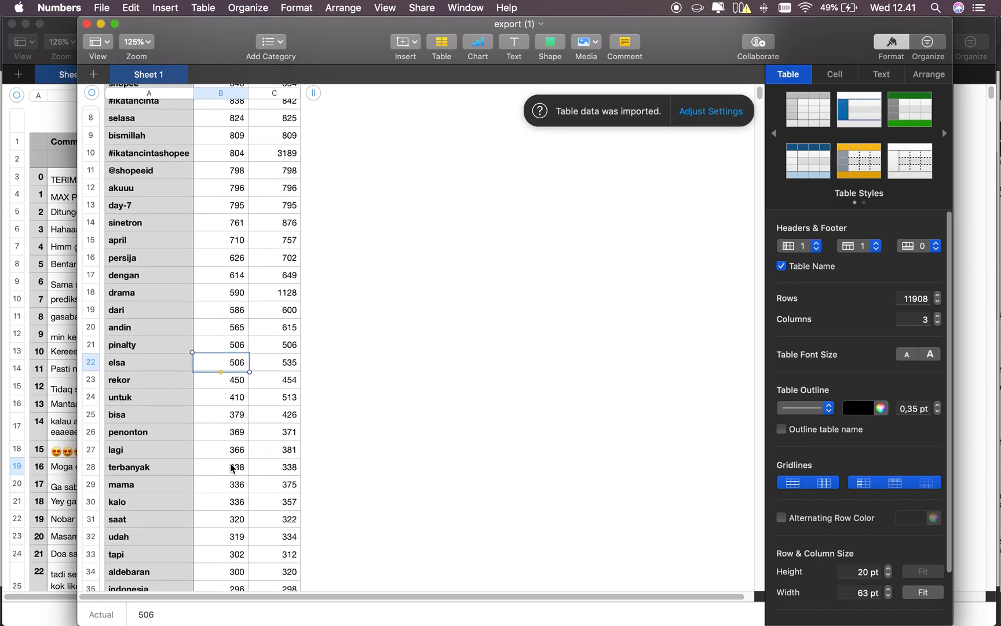
scroll(232, 468, "down", 12)
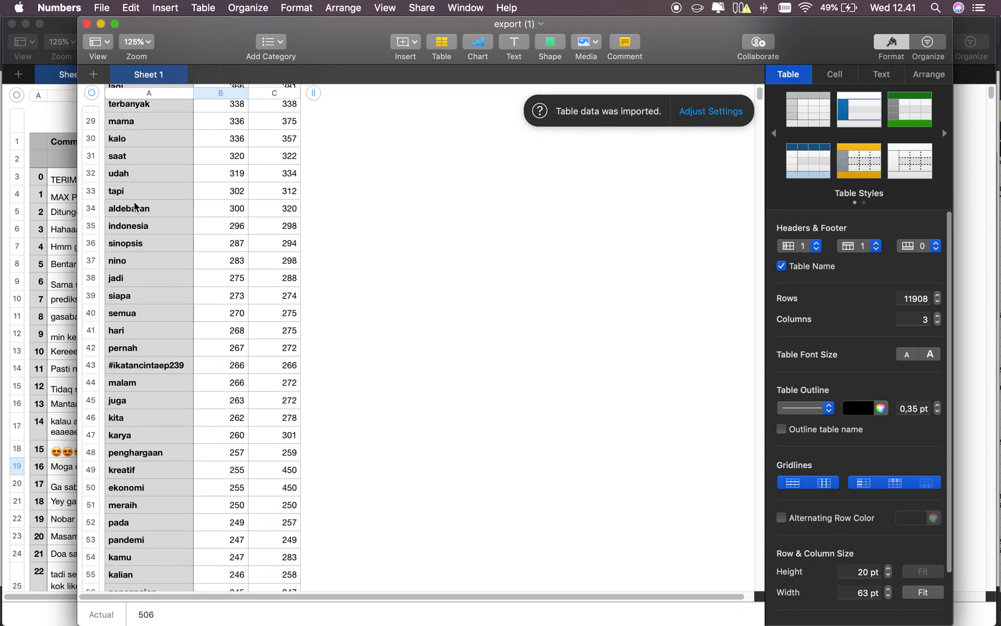
left_click(87, 24)
key("super+Tab")
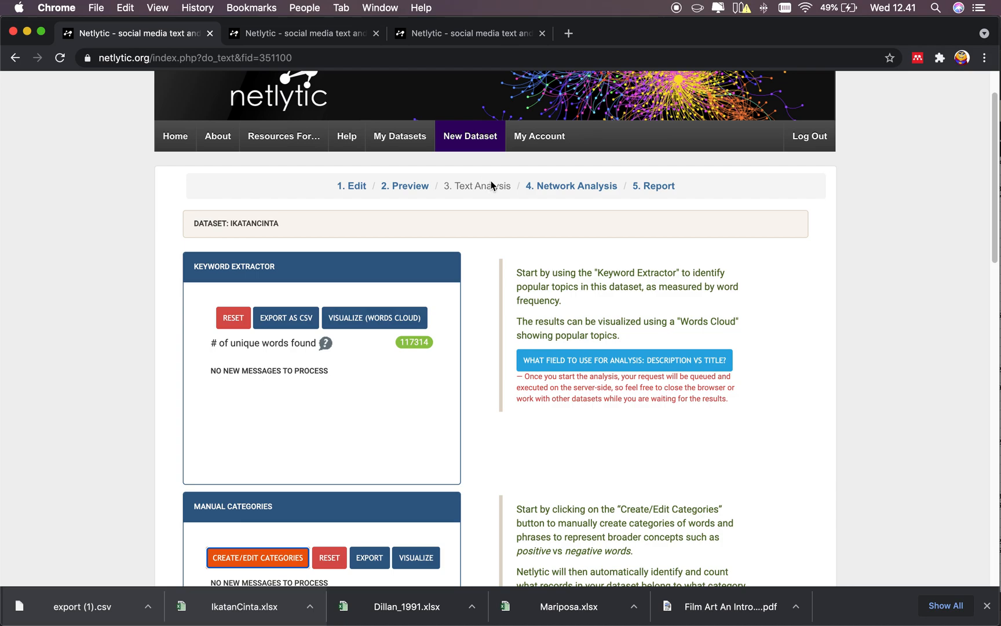
Step: Run the network analysis of the IkatanCinta dataset with replied, quoted, retweeted and mentioned all counted as ties
left_click(556, 190)
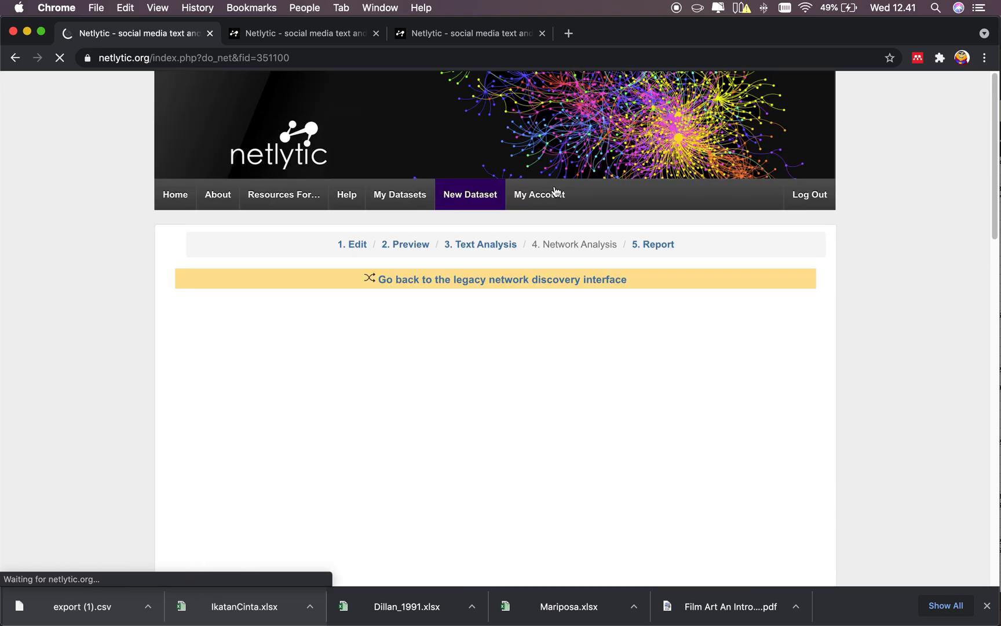
scroll(599, 270, "down", 5)
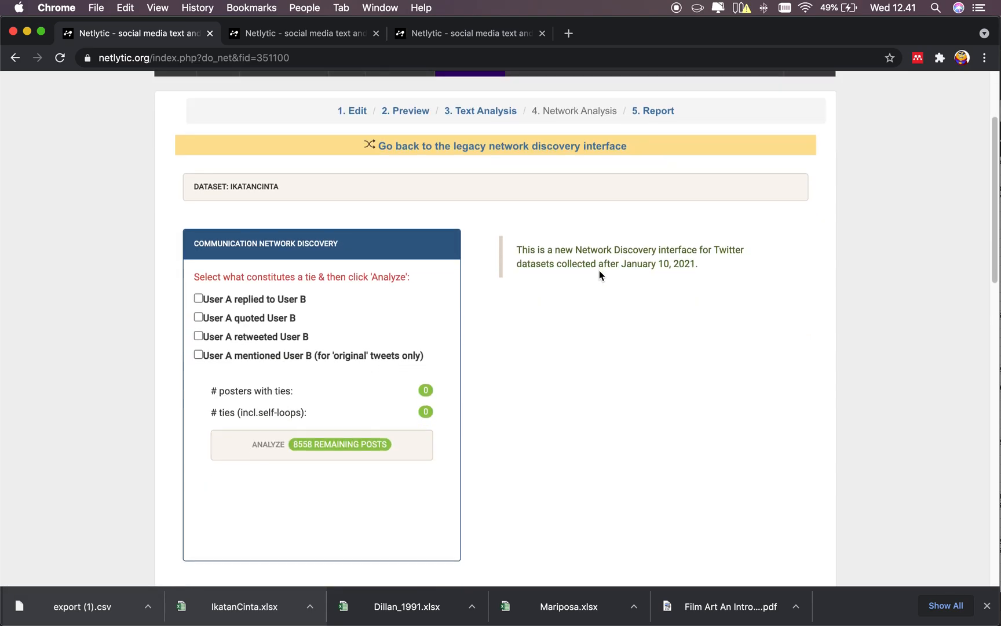
left_click(198, 286)
left_click(199, 305)
left_click(198, 325)
left_click(198, 343)
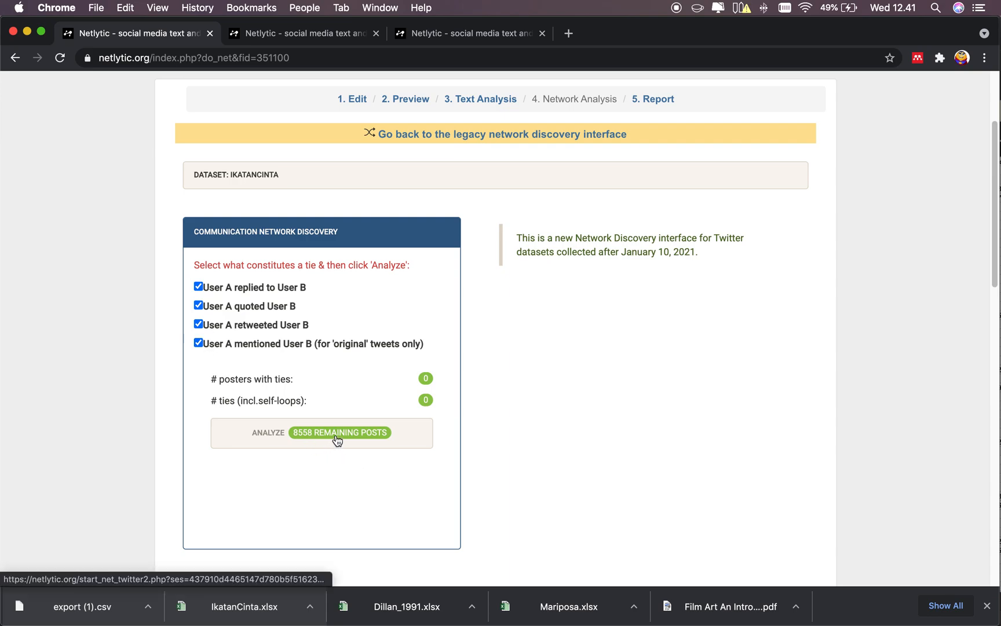
left_click(338, 439)
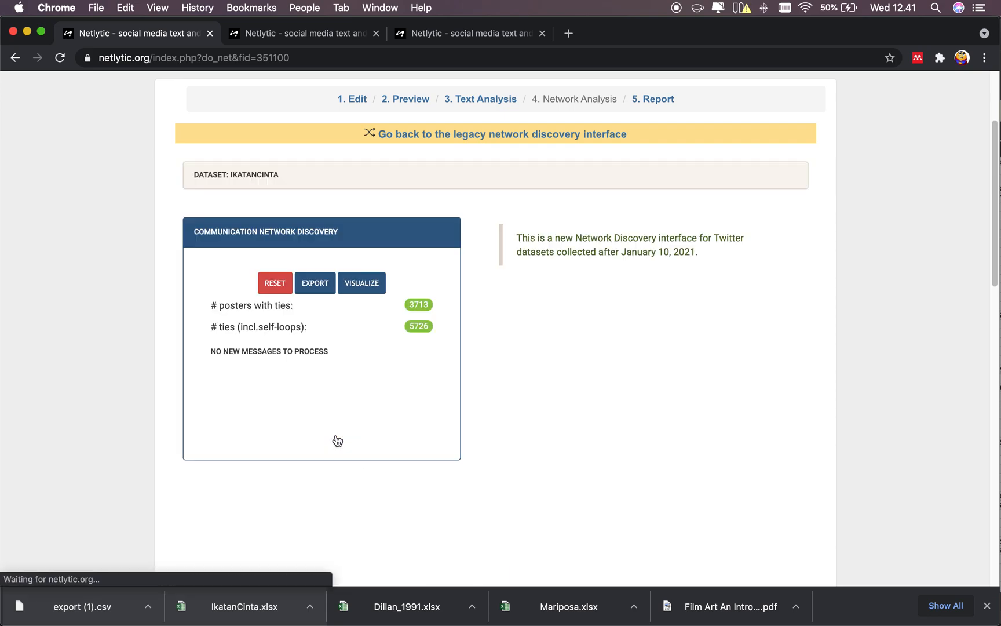
Step: Visualize the communication network and enlarge its window to the full screen width
left_click(365, 285)
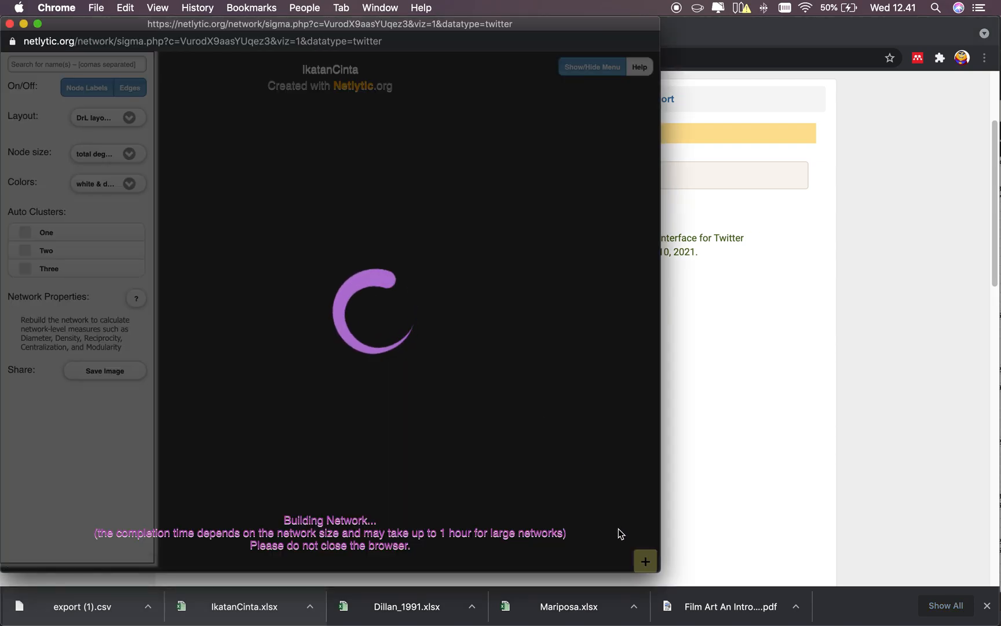
left_click_drag(661, 572, 996, 581)
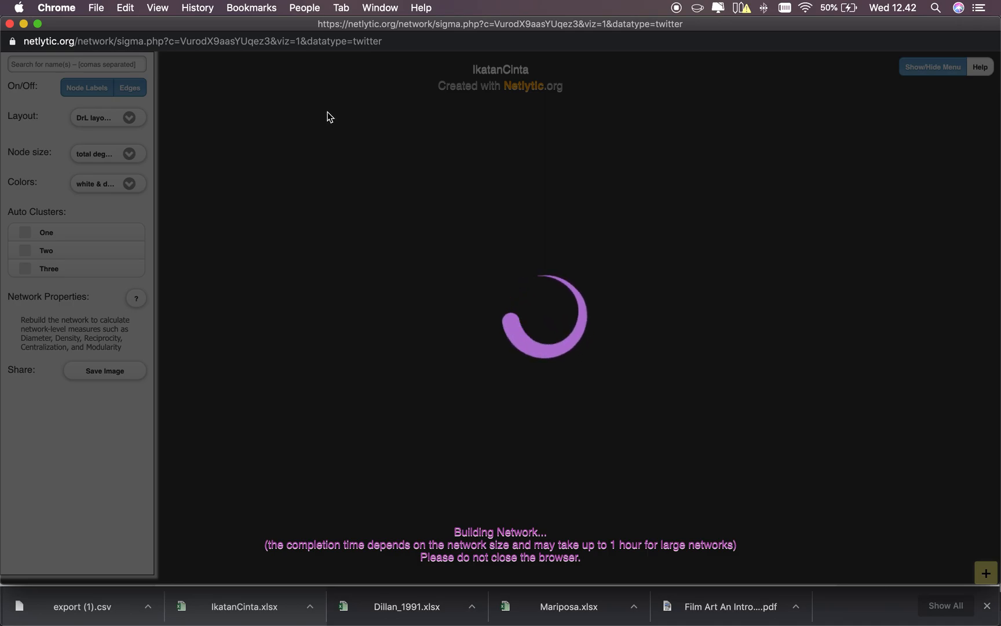
left_click(385, 9)
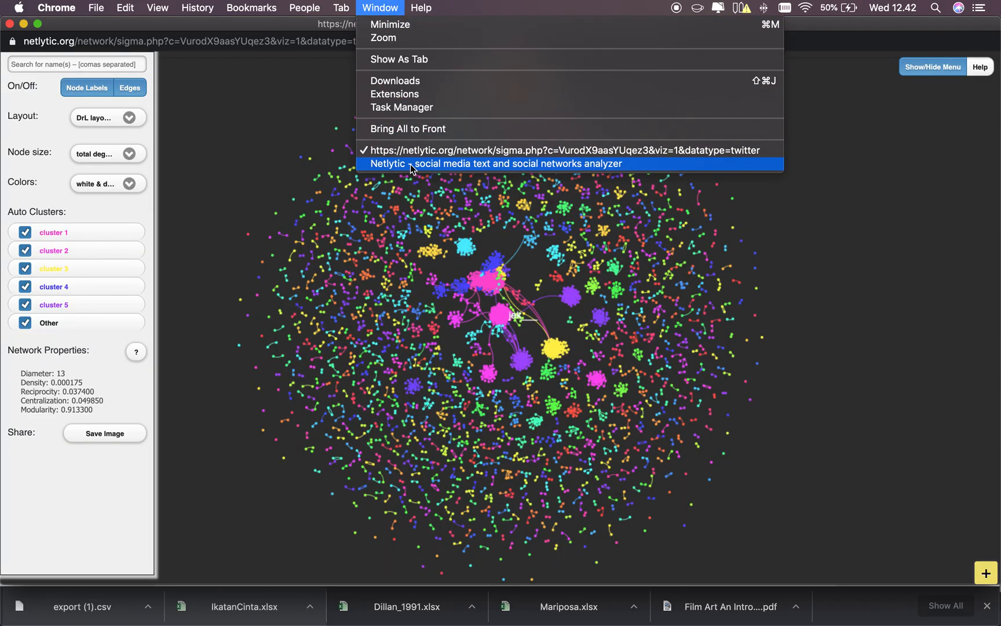
left_click(835, 189)
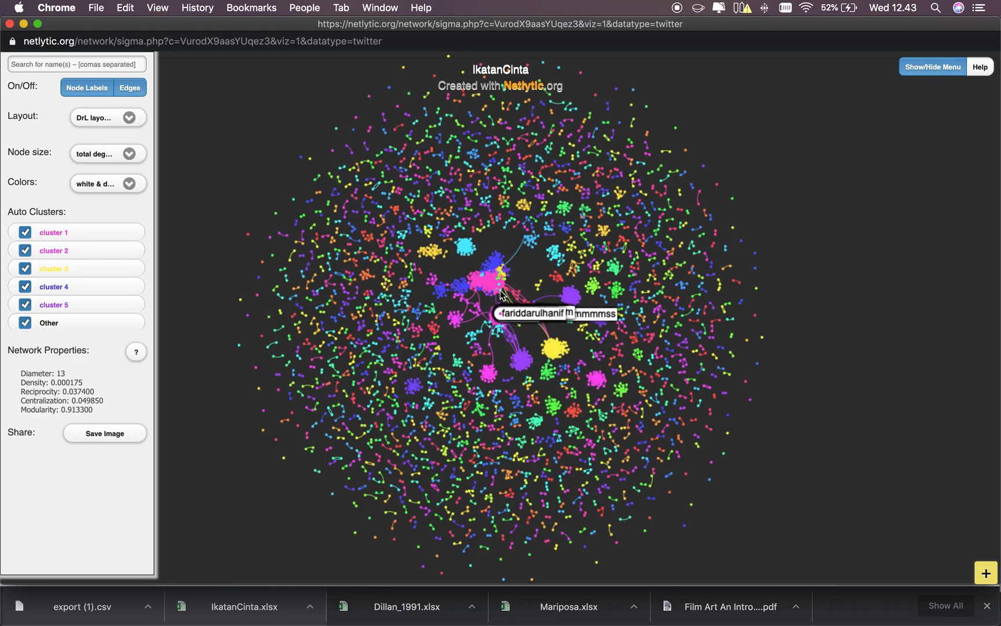
Step: Inspect individual accounts in the magenta cluster around the network's largest node, including that central node's centrality values and connections
scroll(495, 292, "up", 5)
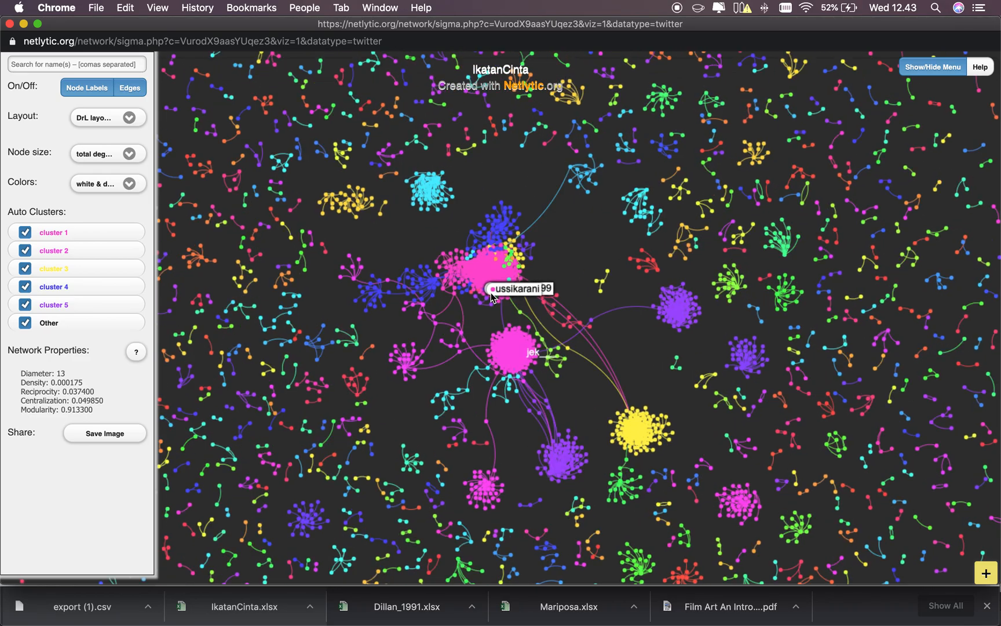
scroll(493, 278, "up", 3)
scroll(493, 277, "down", 4)
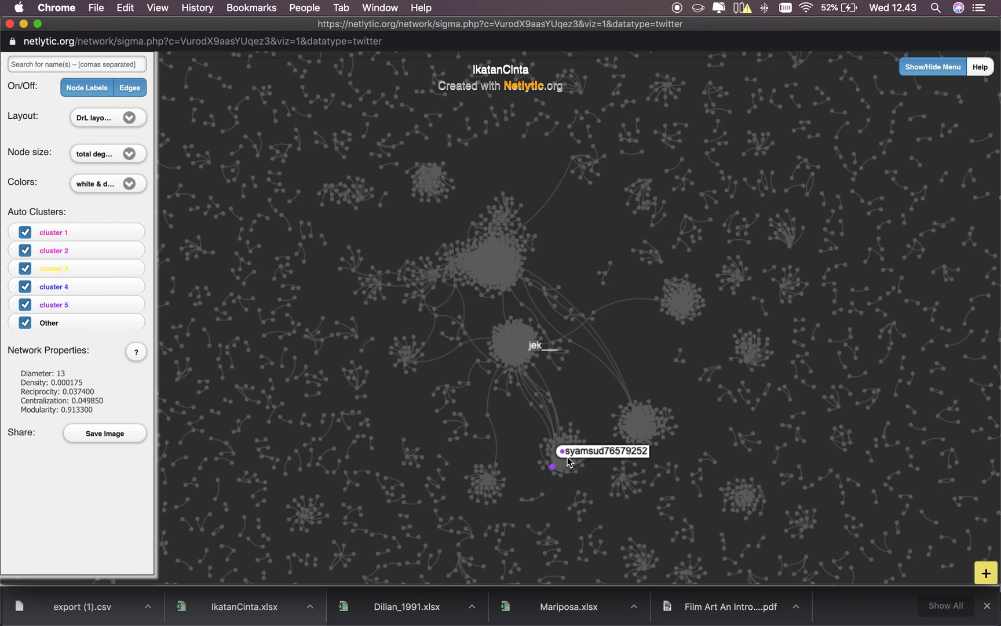
left_click(513, 343)
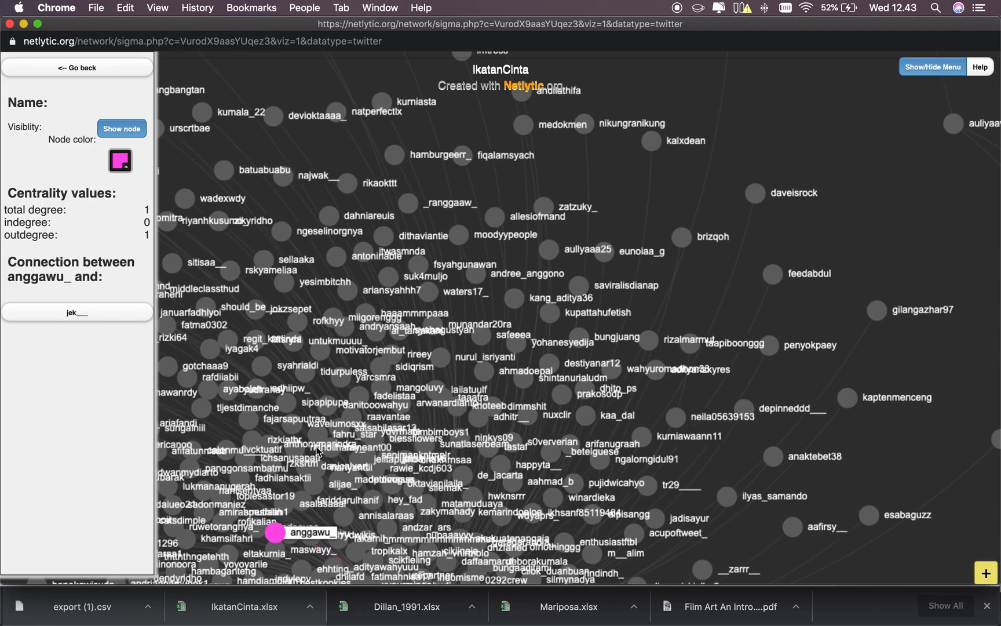
left_click(364, 471)
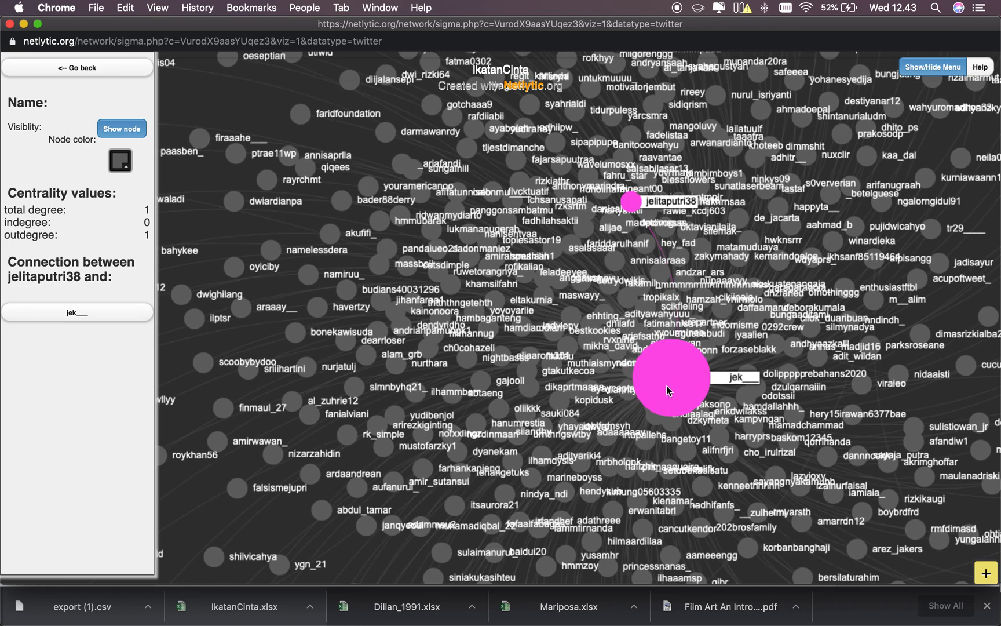
left_click(669, 391)
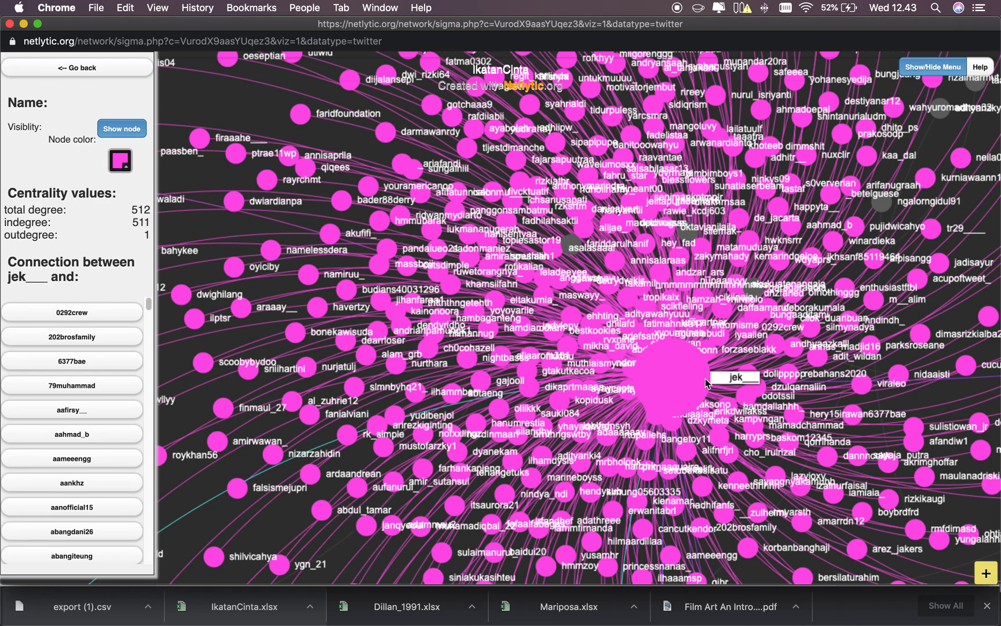
Step: Inspect accounts in the neighbouring dense cluster and look through the connections of the large node at its lower edge
scroll(732, 378, "down", 5)
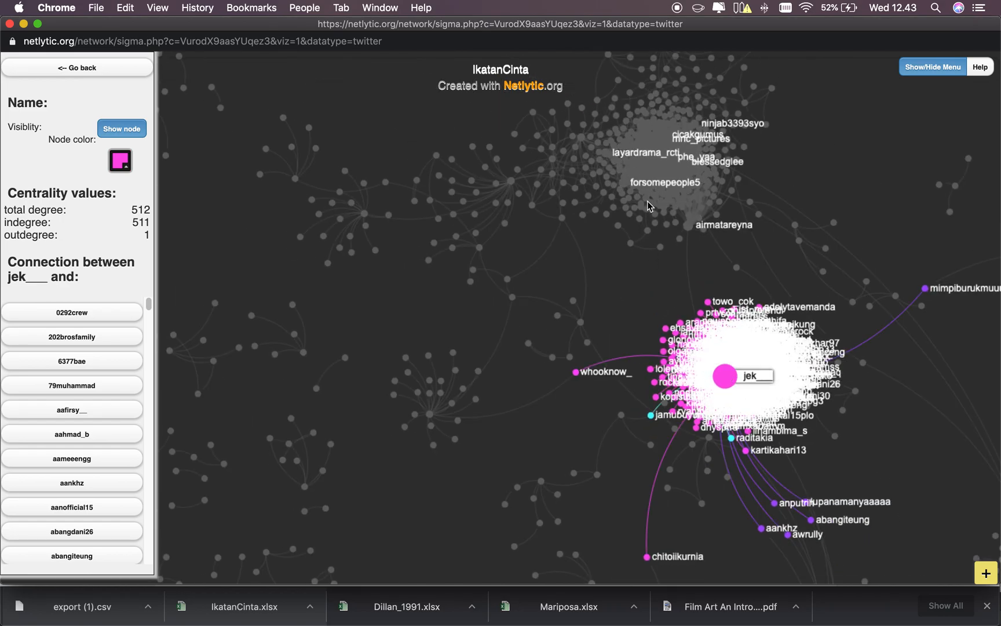
left_click(653, 158)
left_click(658, 145)
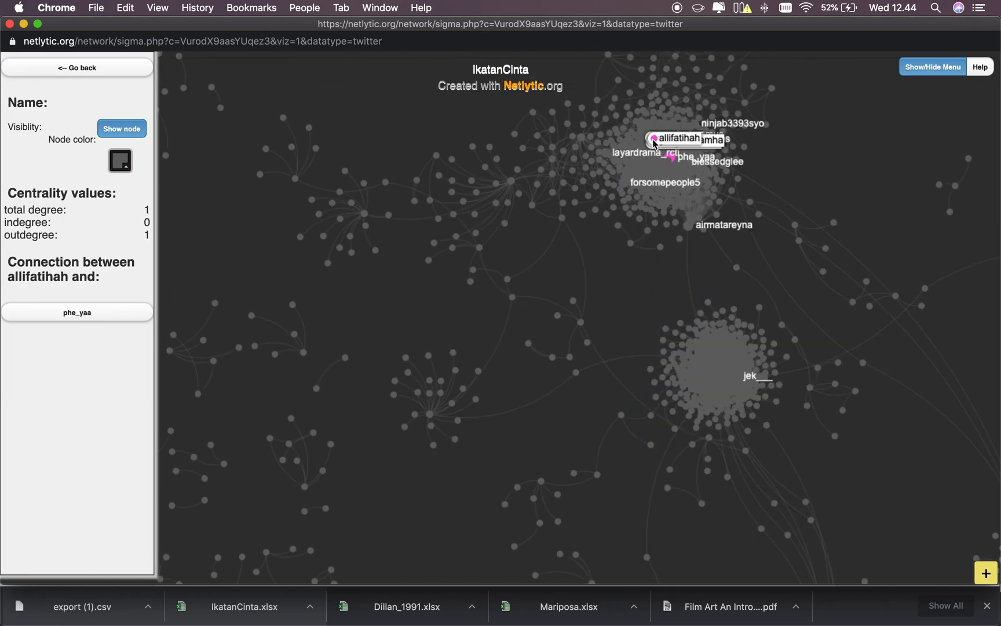
left_click(688, 226)
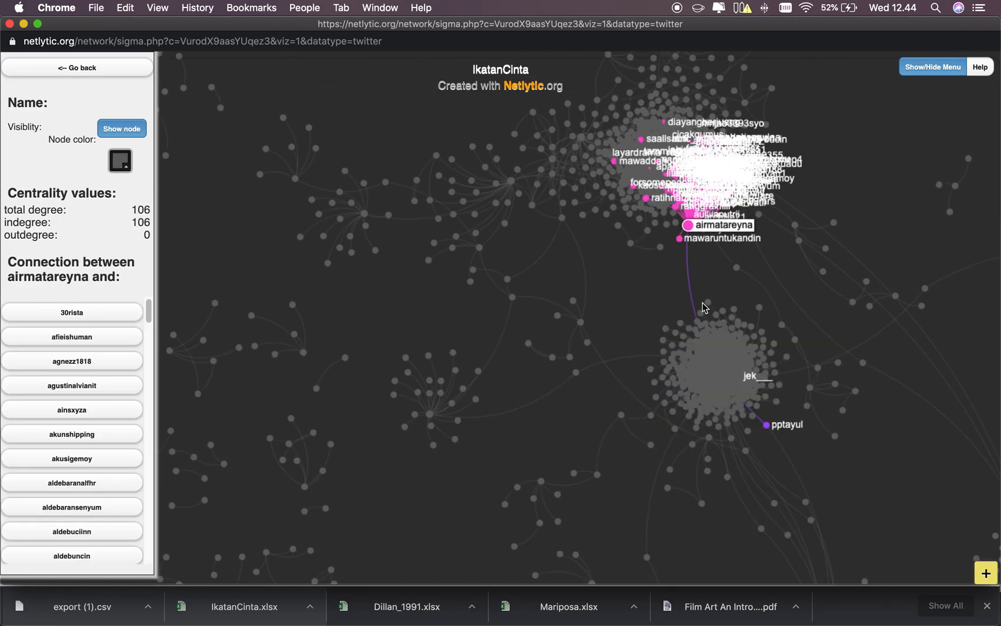
scroll(98, 405, "down", 6)
scroll(103, 432, "down", 10)
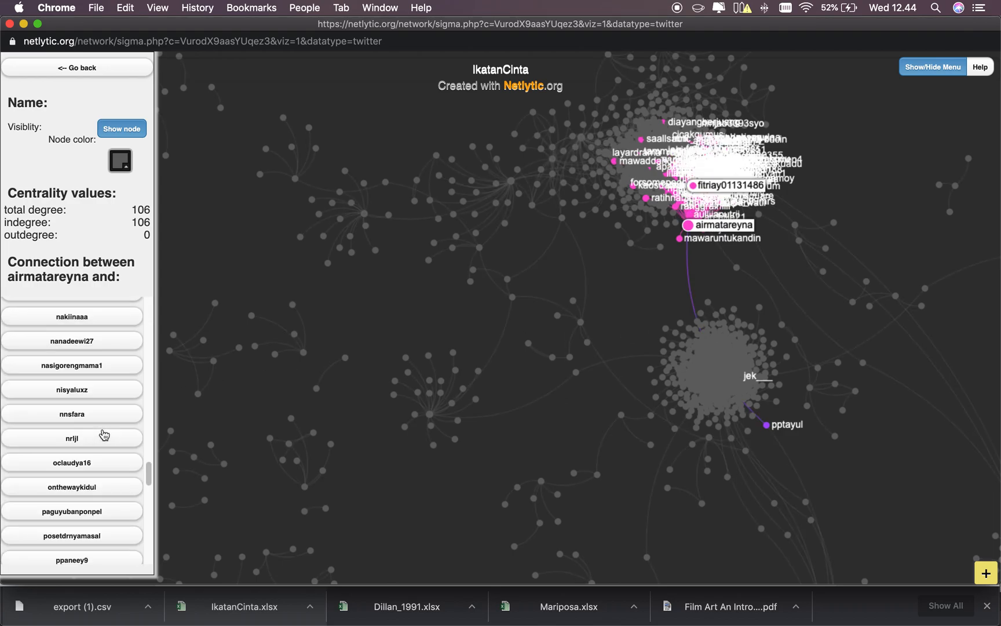
scroll(104, 437, "up", 10)
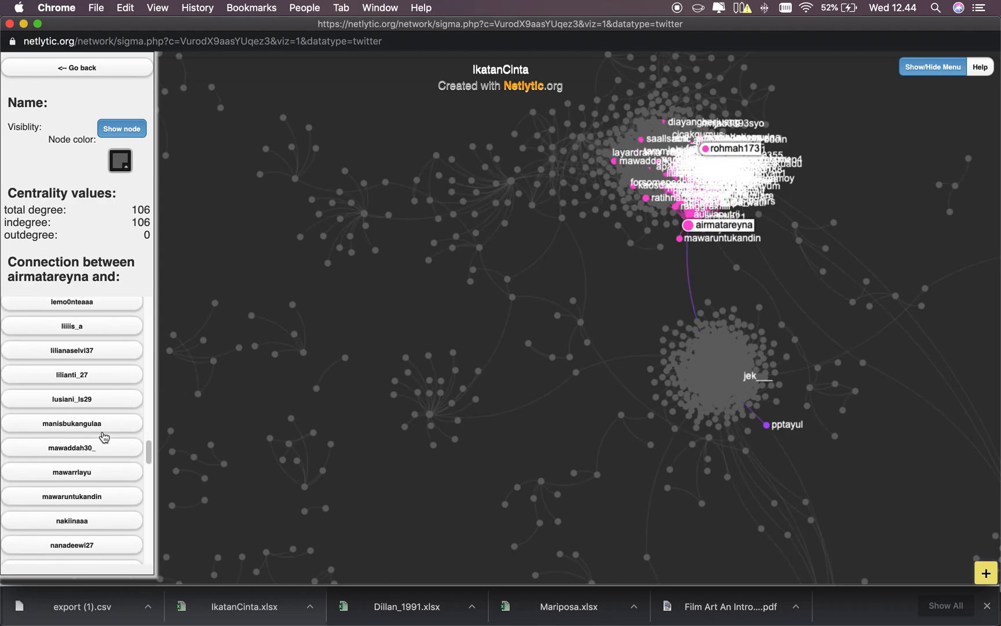
scroll(104, 437, "up", 4)
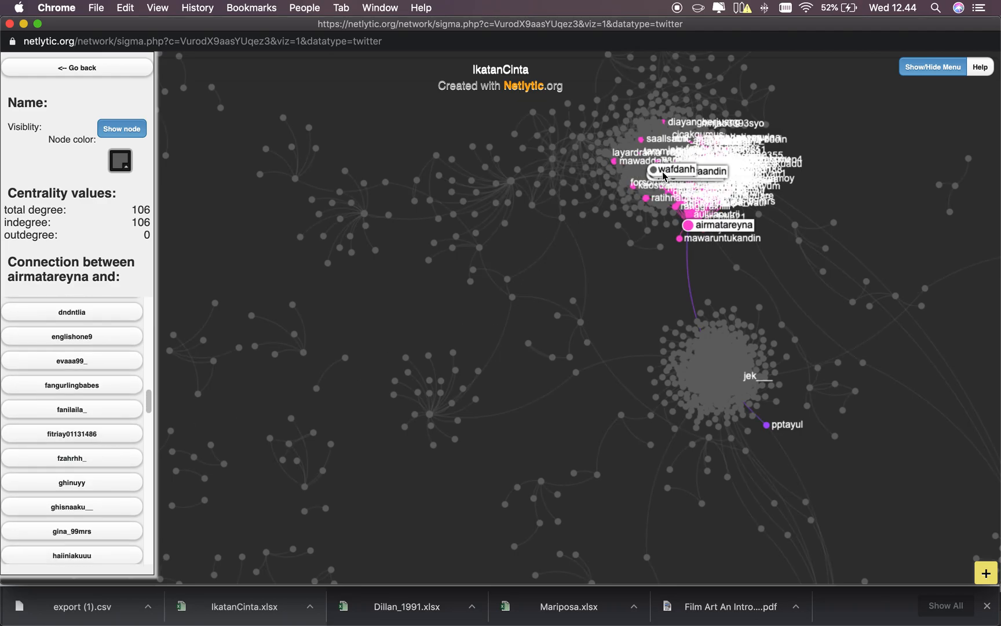
Step: Select a node inside the dense upper cluster and examine its place within the whole communication network
scroll(732, 172, "up", 5)
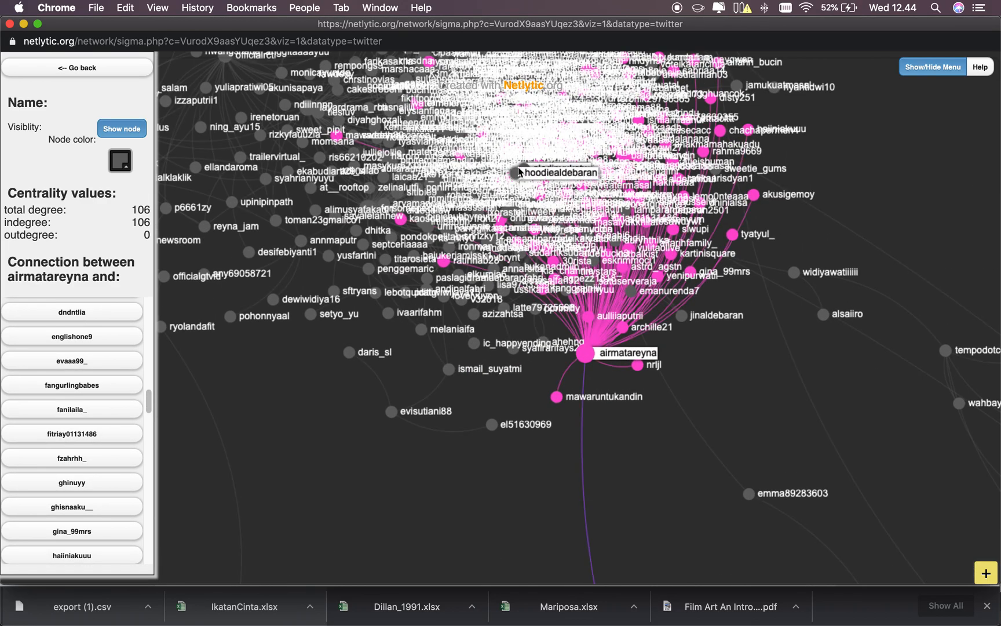
left_click(508, 130)
left_click_drag(562, 241, 630, 310)
scroll(552, 233, "up", 5)
scroll(552, 235, "down", 5)
scroll(553, 234, "down", 5)
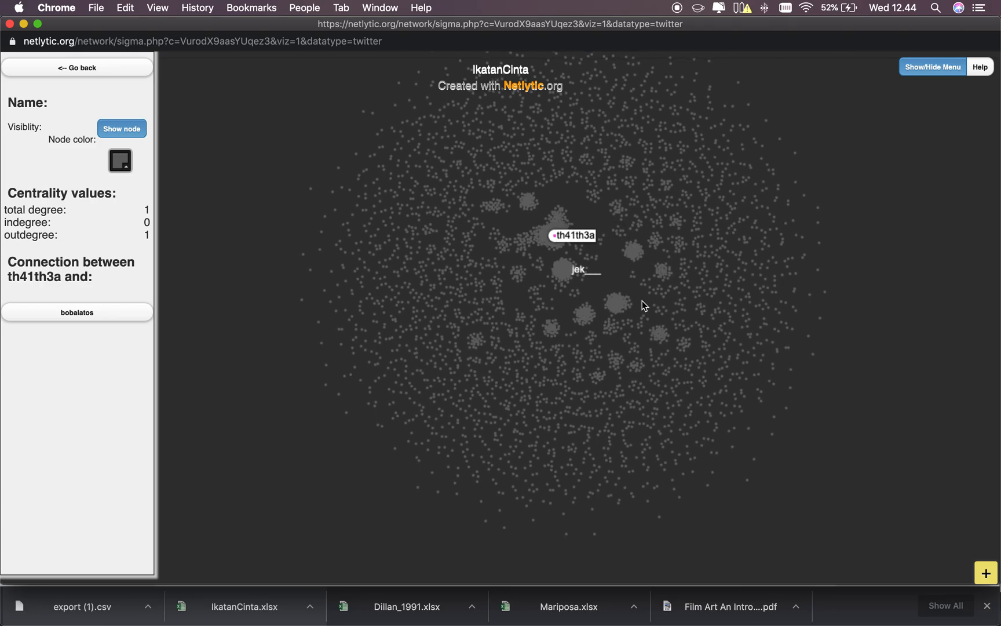
scroll(642, 301, "up", 3)
scroll(642, 281, "down", 3)
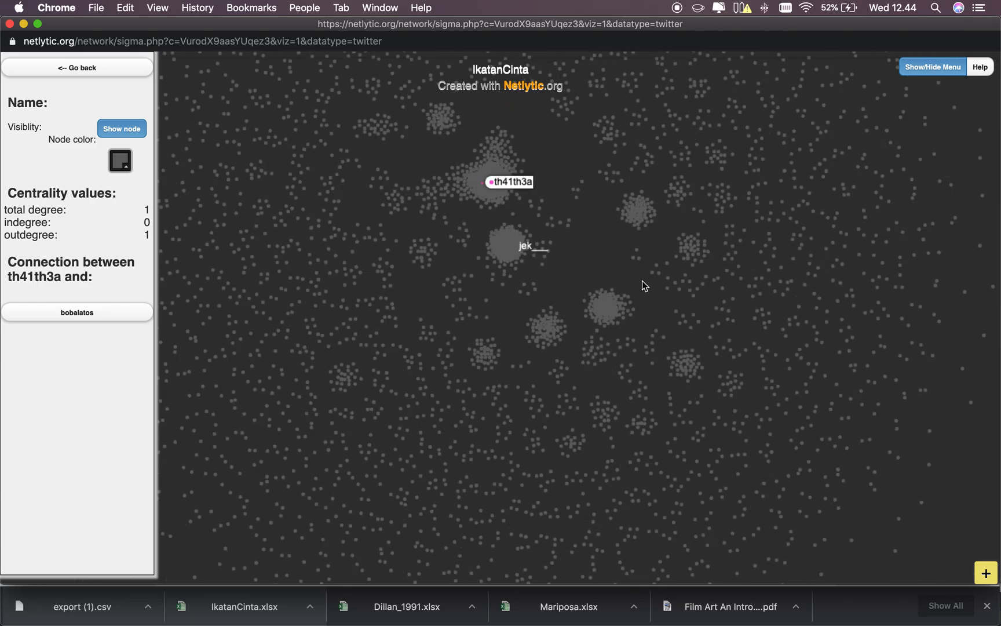
left_click_drag(673, 216, 675, 269)
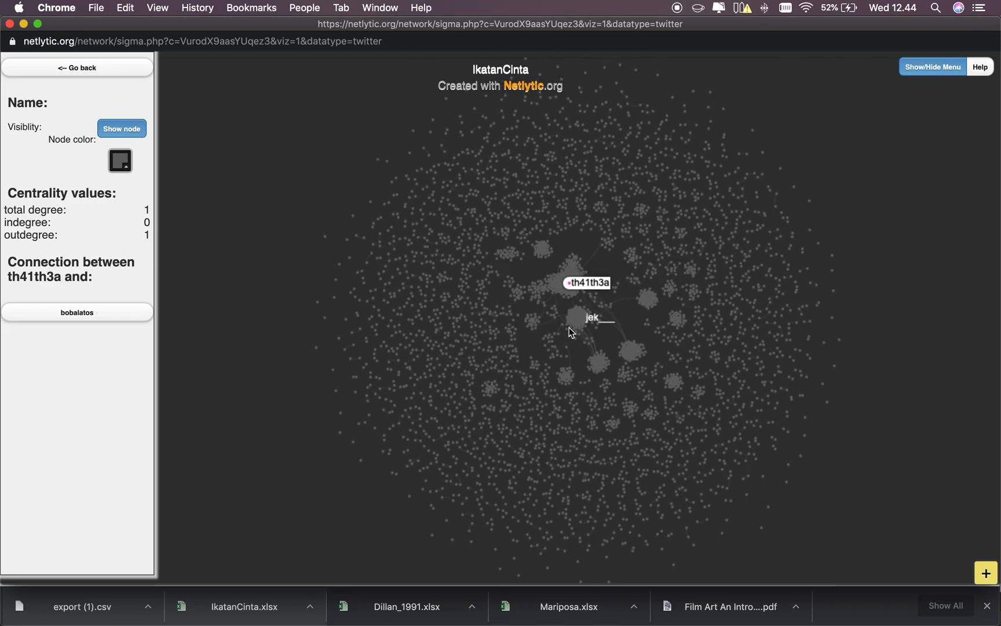
Step: Close the network visualization and open the report of the IkatanCinta dataset
left_click(9, 23)
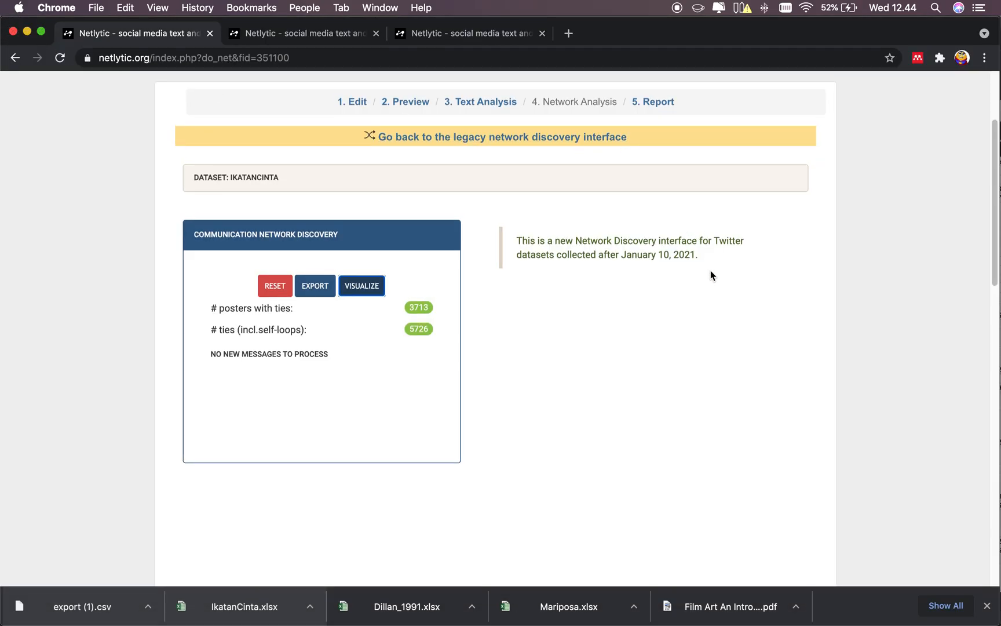
scroll(711, 272, "up", 2)
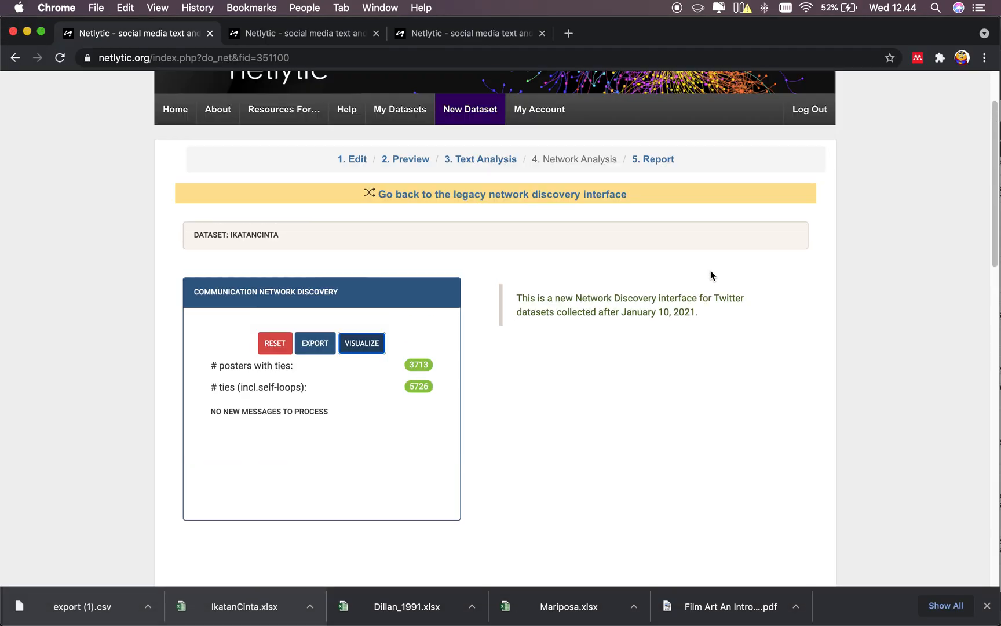
left_click(653, 162)
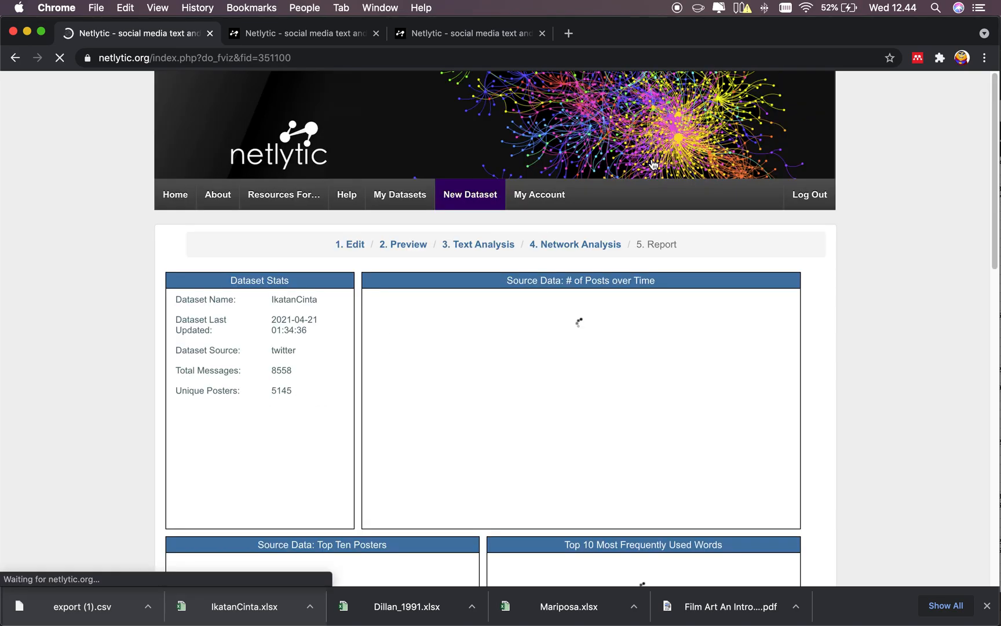
Step: Examine the report's posts over time, top ten posters, most frequent words, manual text categories and most mentioned users
scroll(761, 377, "down", 4)
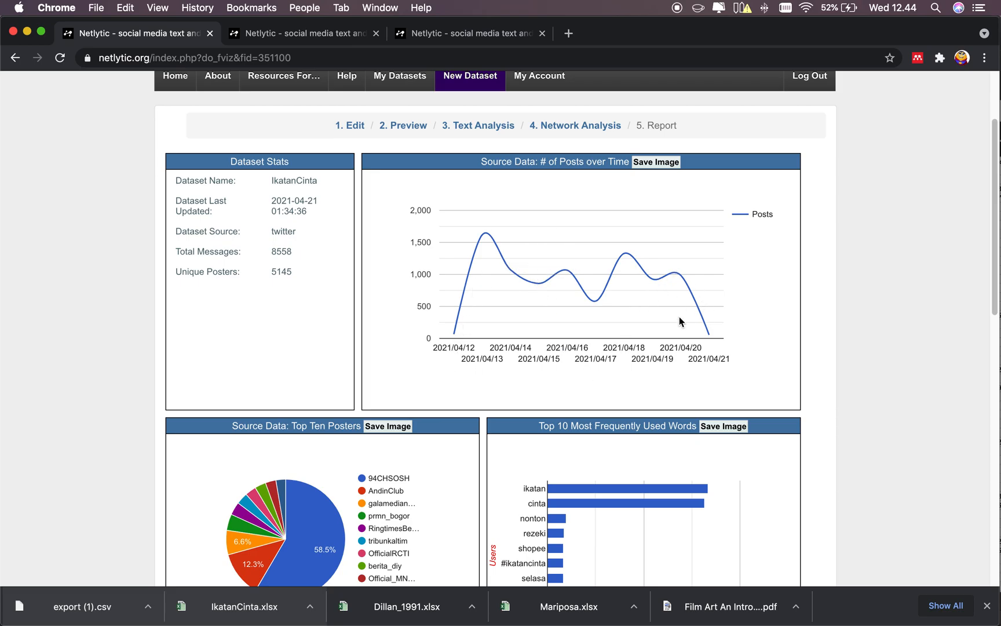
scroll(615, 348, "down", 5)
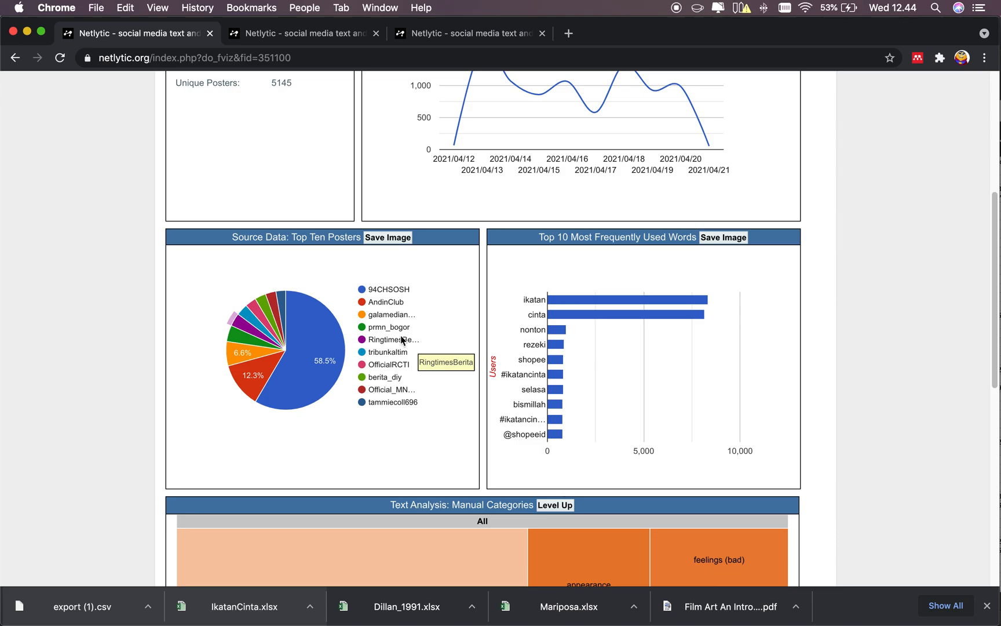
scroll(637, 374, "down", 1)
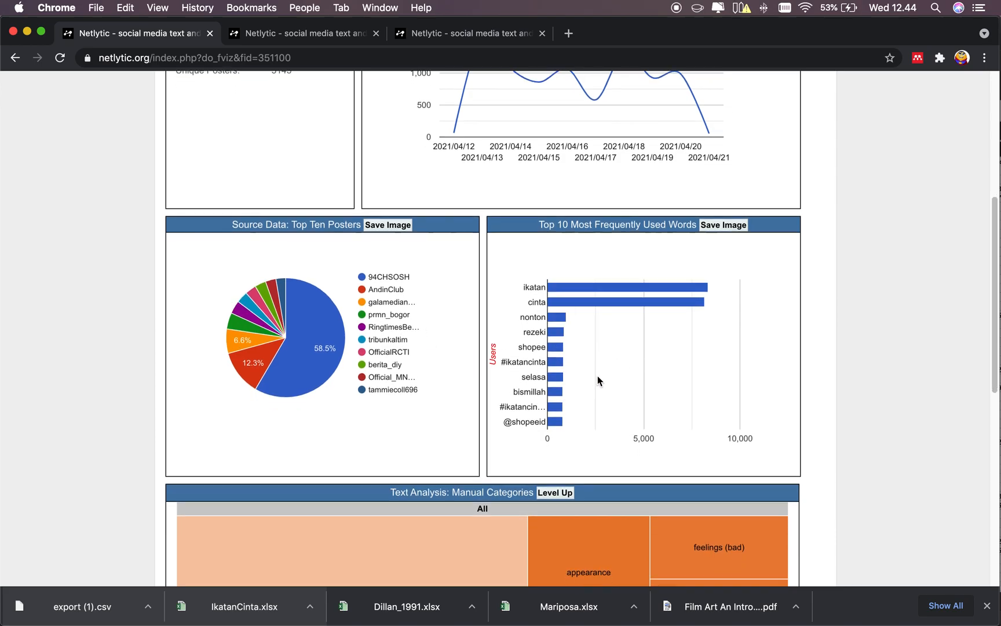
scroll(601, 392, "down", 10)
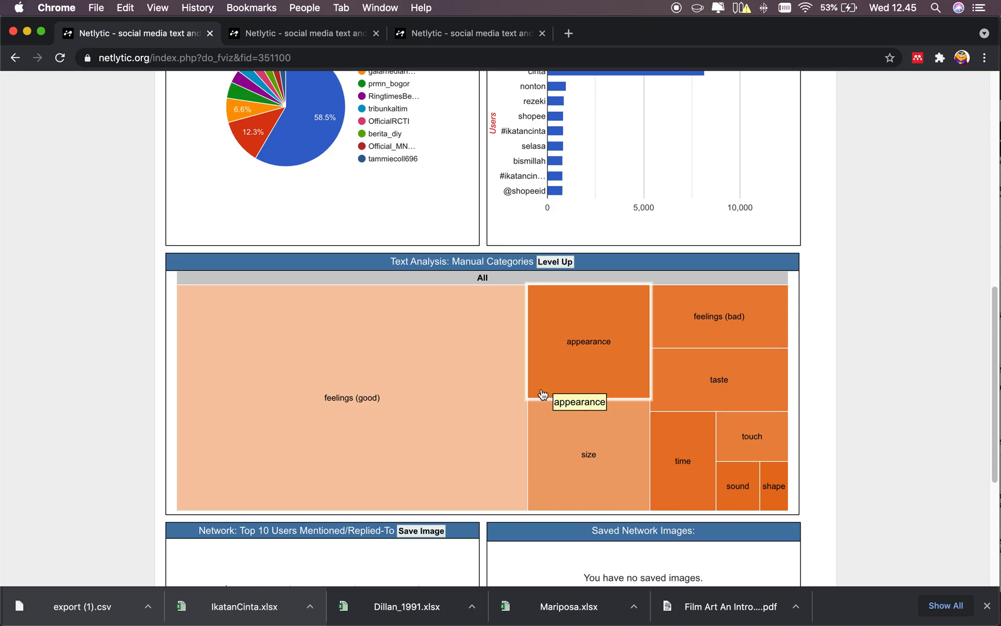
scroll(537, 392, "down", 4)
scroll(537, 391, "down", 4)
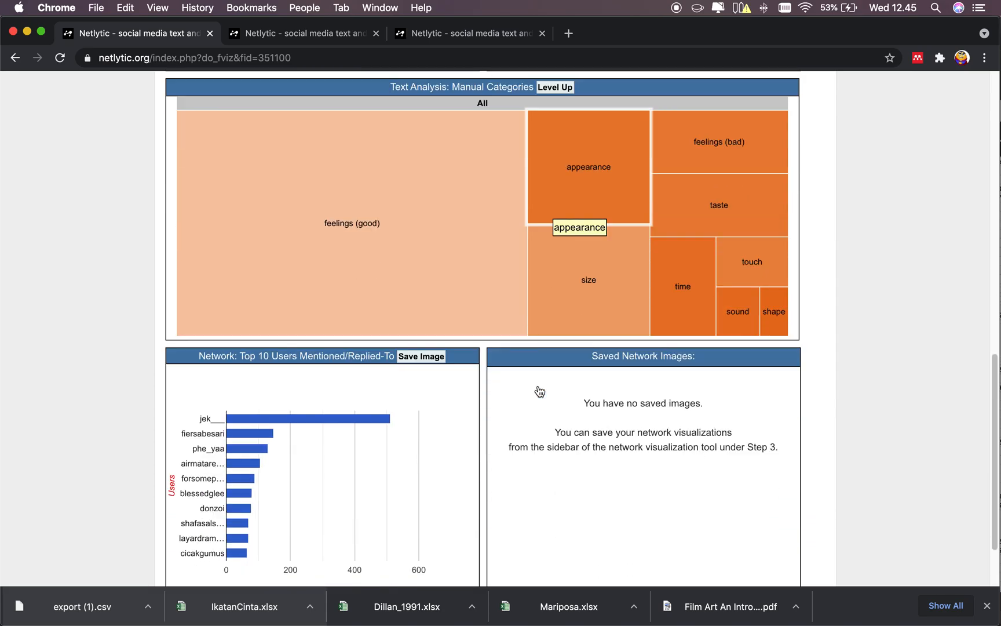
mouse_move(236, 358)
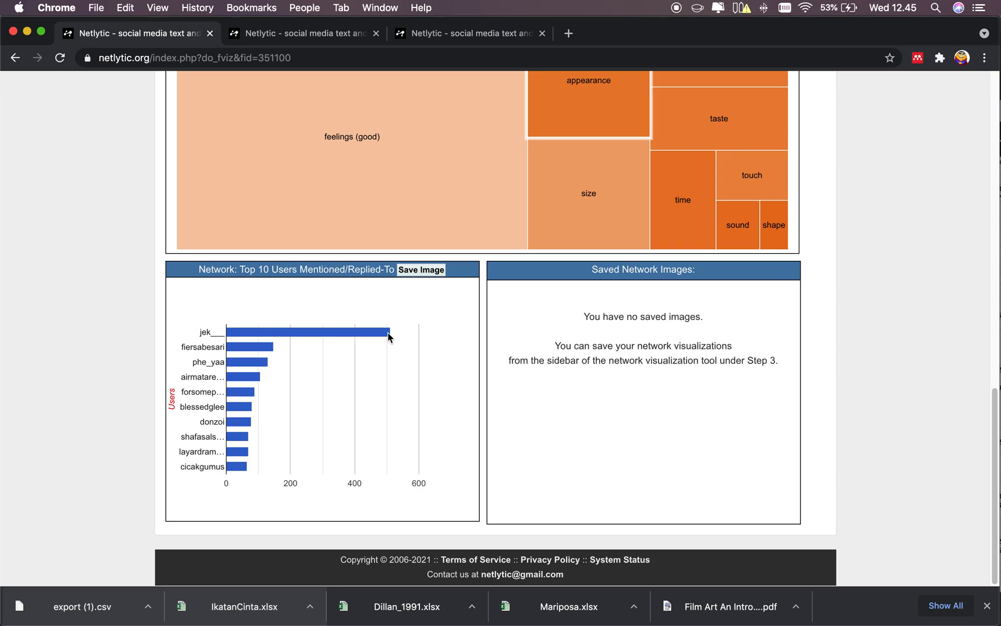
scroll(703, 339, "up", 20)
scroll(705, 341, "up", 3)
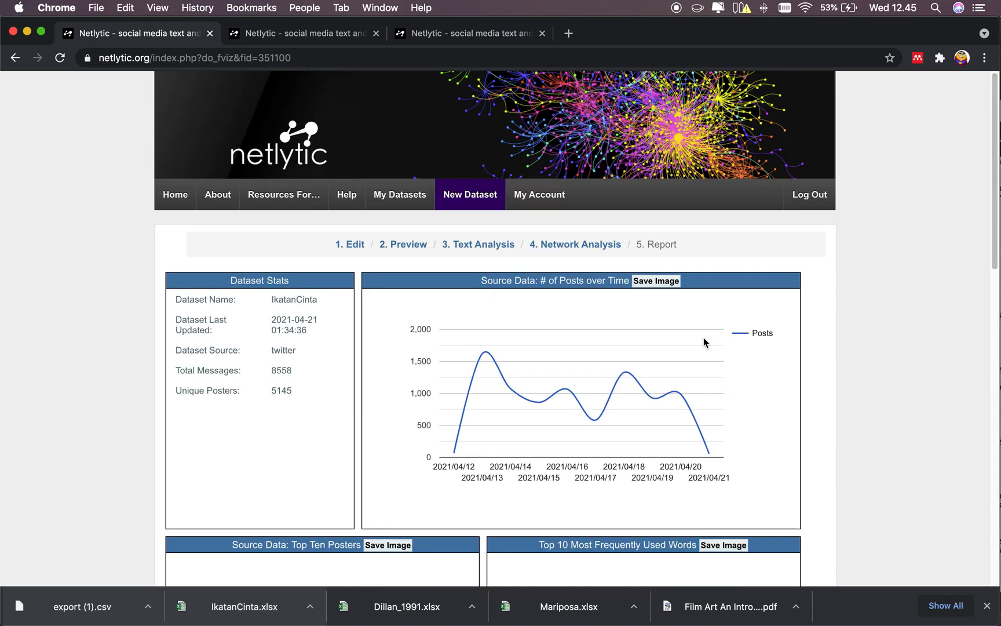